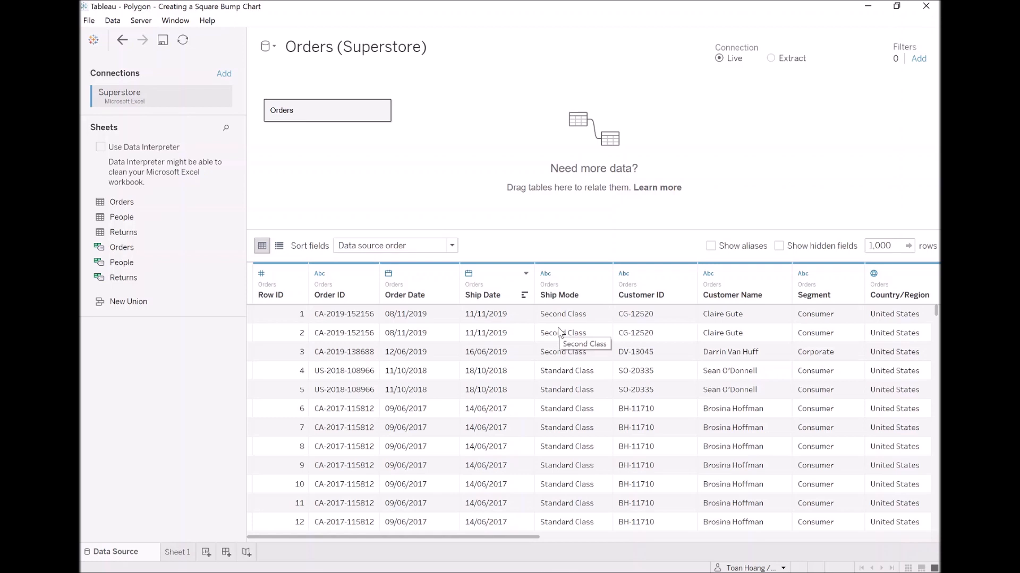
- Open the physical join canvas of the Orders table, and switch to the blank Excel workbook
double_click(342, 116)
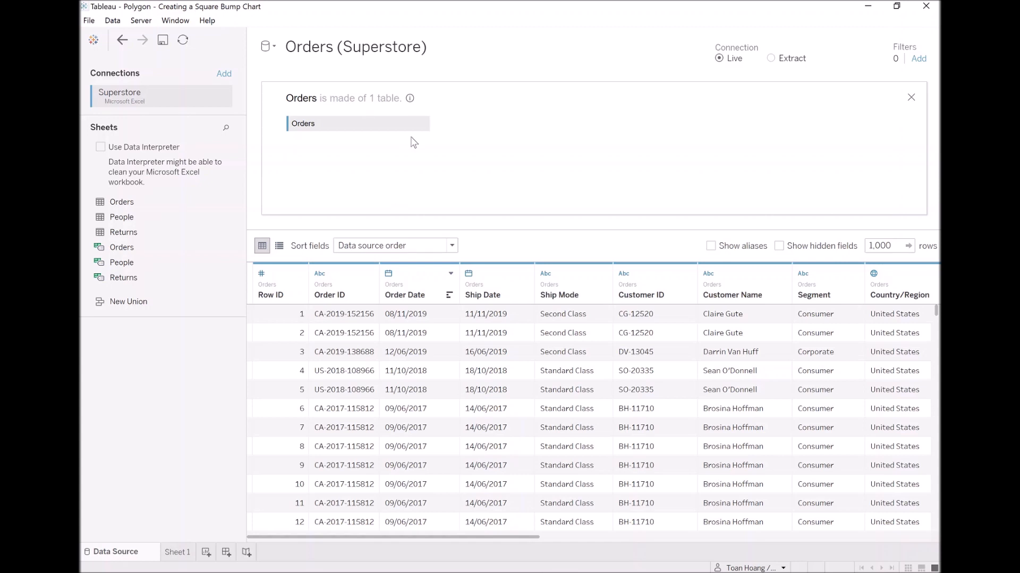
mouse_move(340, 123)
mouse_move(384, 572)
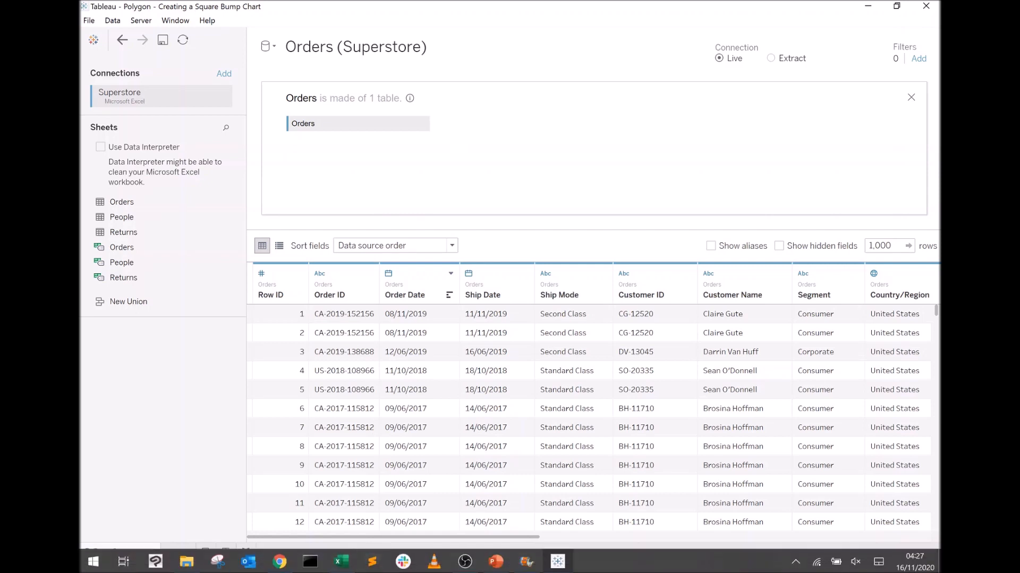
left_click(341, 562)
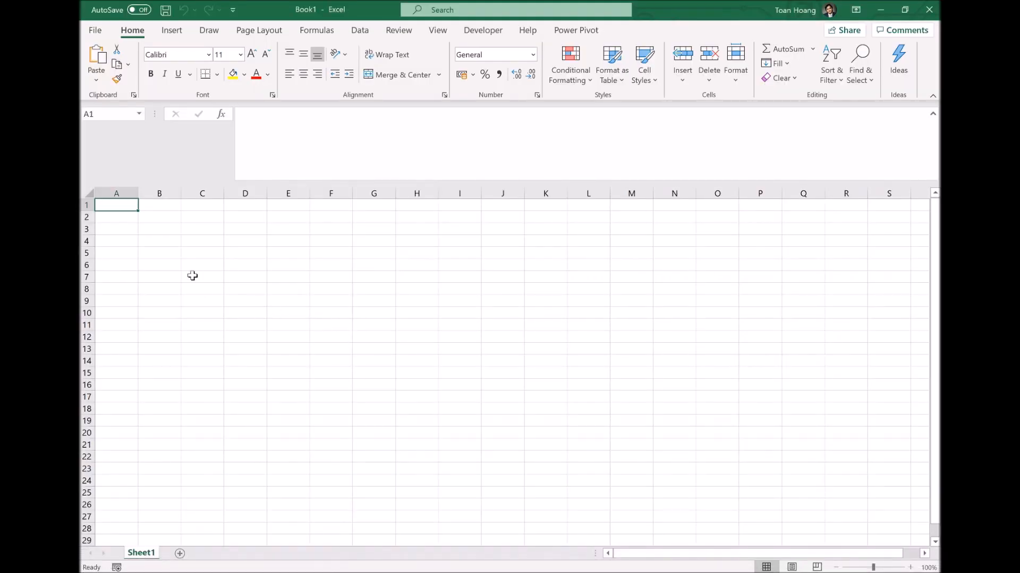
- Enter the heading Path in cell B2 with the values 1 and 6 in the cells below
left_click(164, 217)
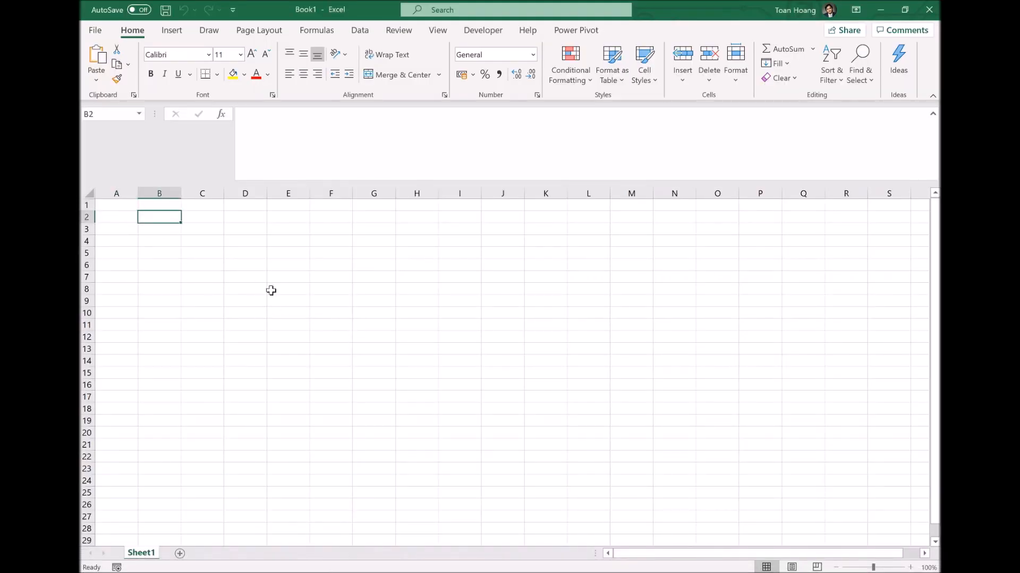
type("Path")
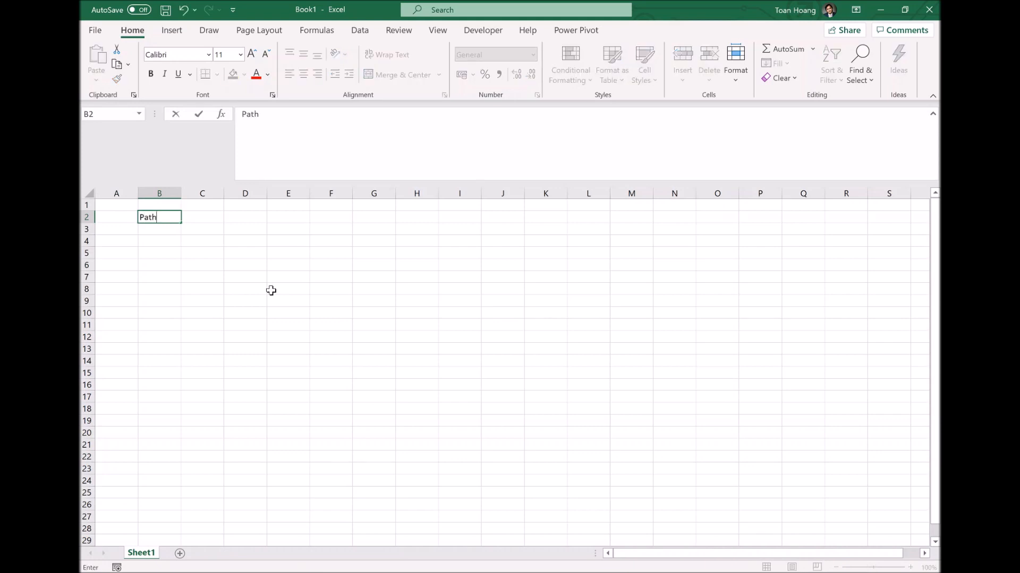
key("Return")
type("1")
key("Return")
type("6")
key("Return")
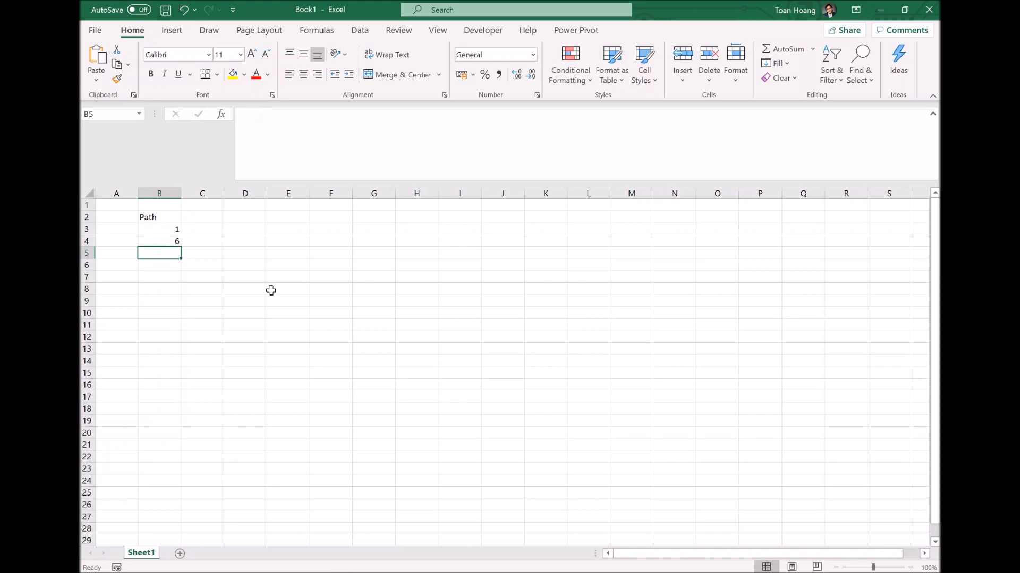
- Copy the Path data in B2:B4 and switch to Tableau to add it beside Orders as a second table
key("Up")
key("shift+Up")
key("shift+Up")
key("ctrl+c")
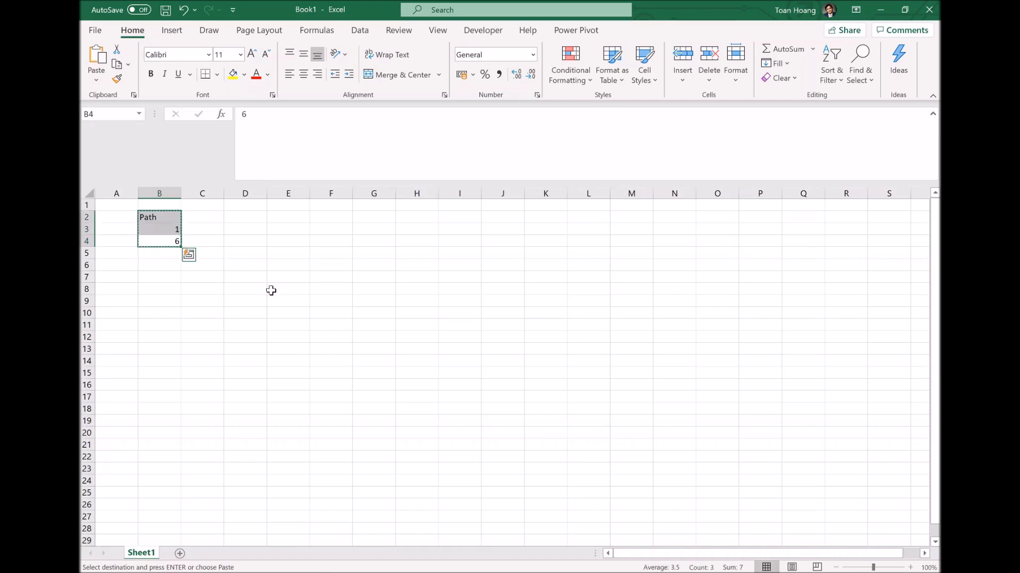
mouse_move(420, 569)
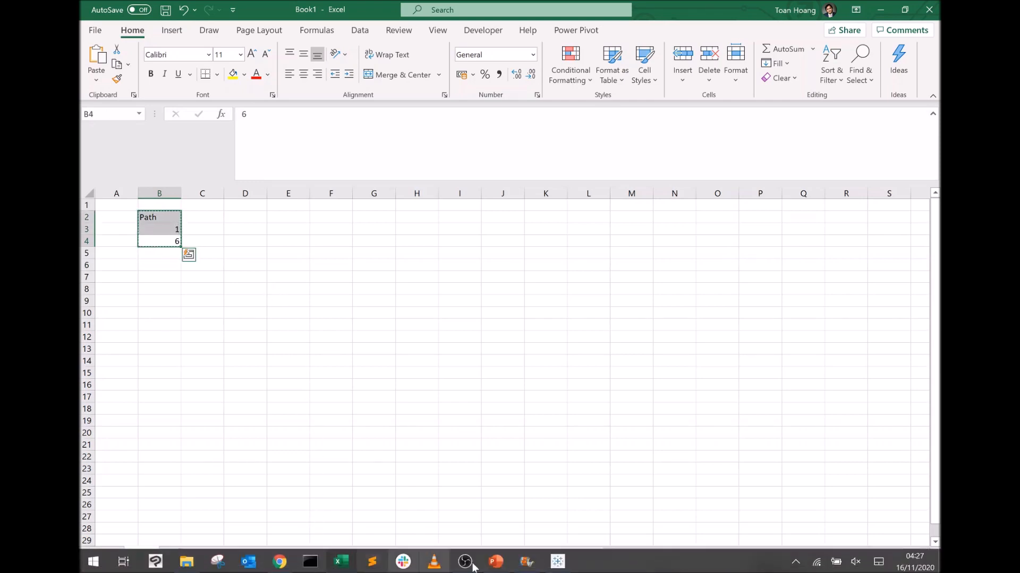
left_click(557, 563)
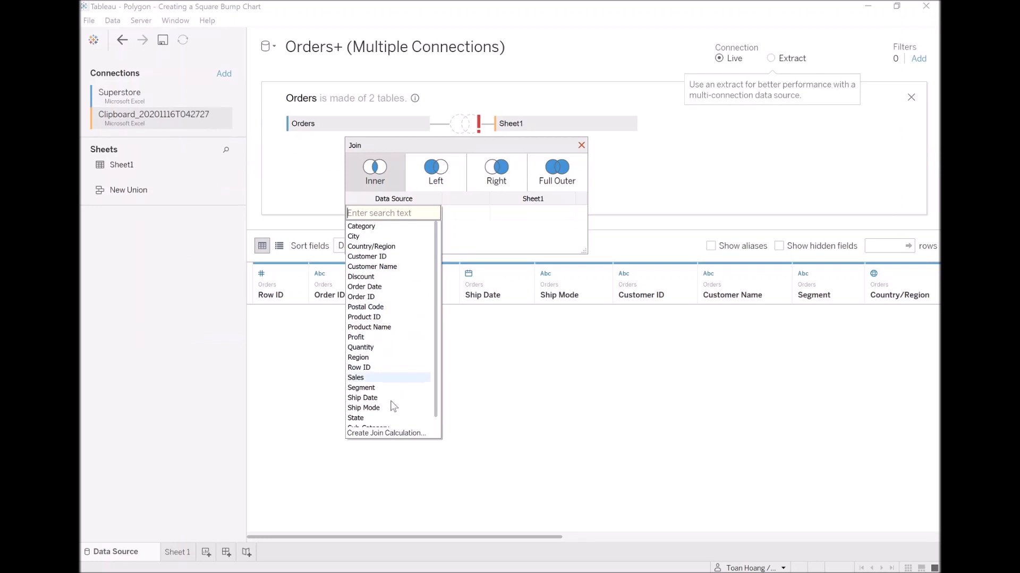
- Define the inner join between Orders and Sheet1 with the join calculation 1 = 1
left_click(387, 435)
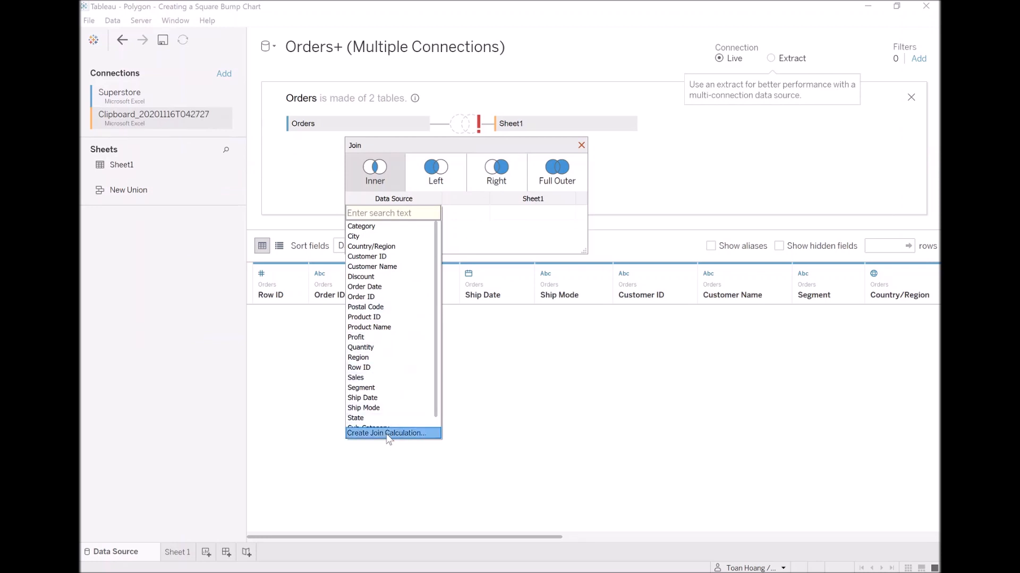
type("1")
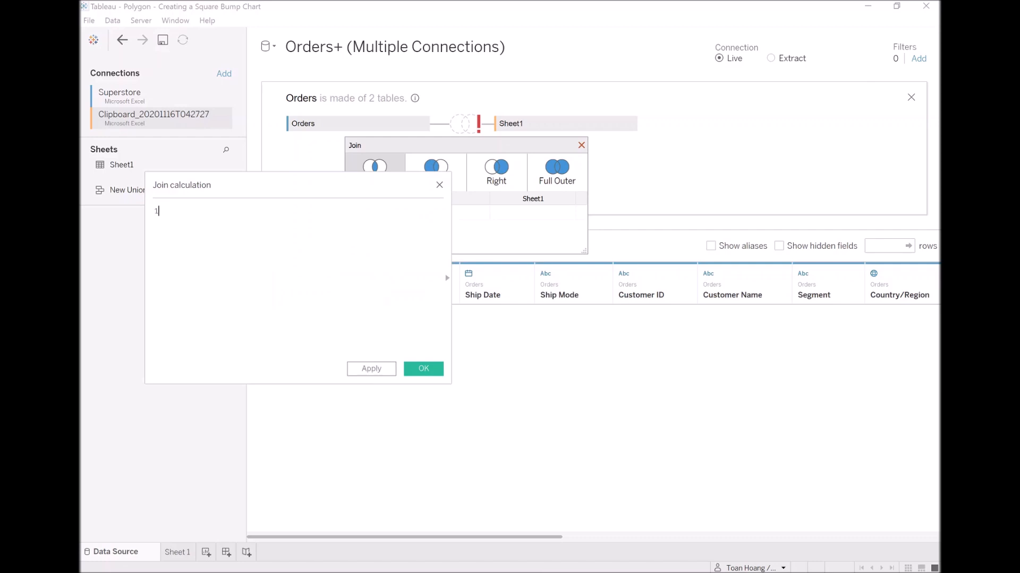
left_click(416, 368)
left_click(500, 215)
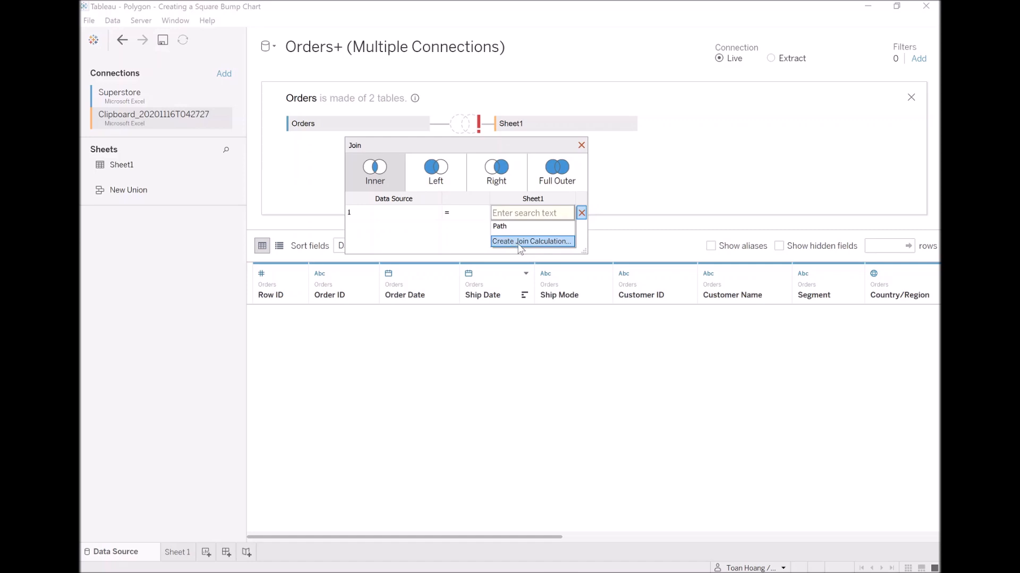
left_click(521, 242)
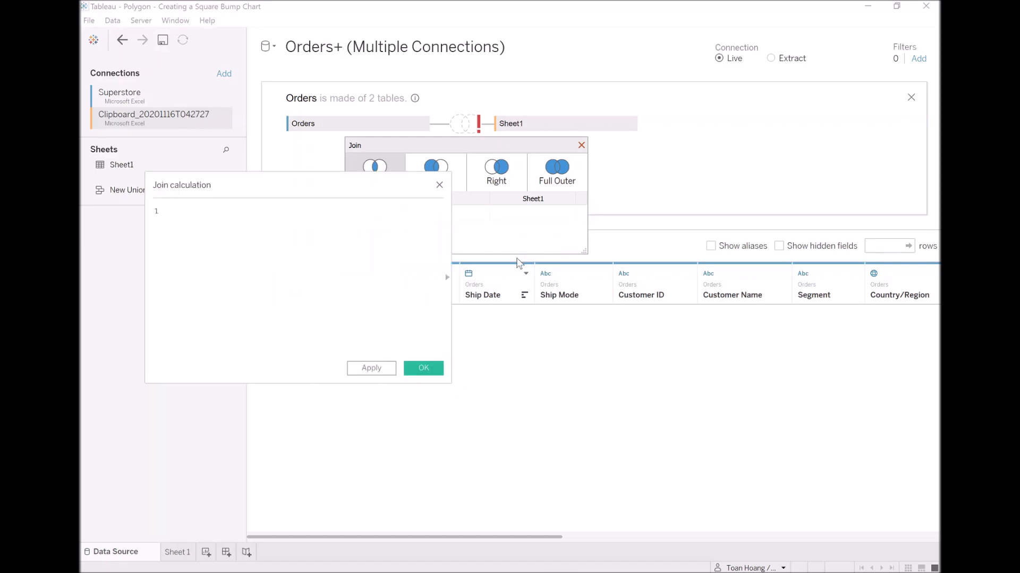
left_click(423, 368)
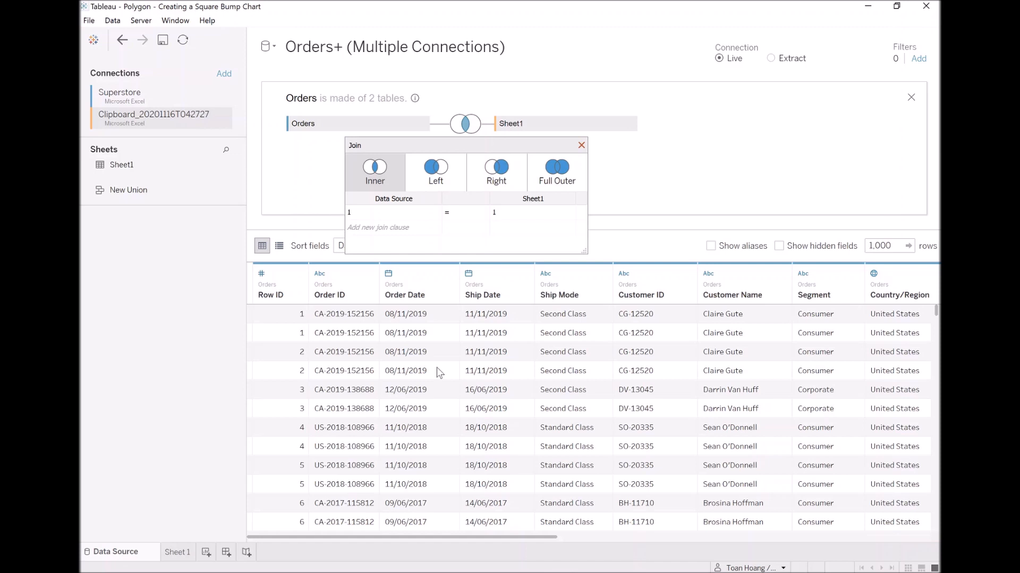
- Rename the joined Sheet1 table as Model and close the join settings
double_click(523, 124)
type("Model")
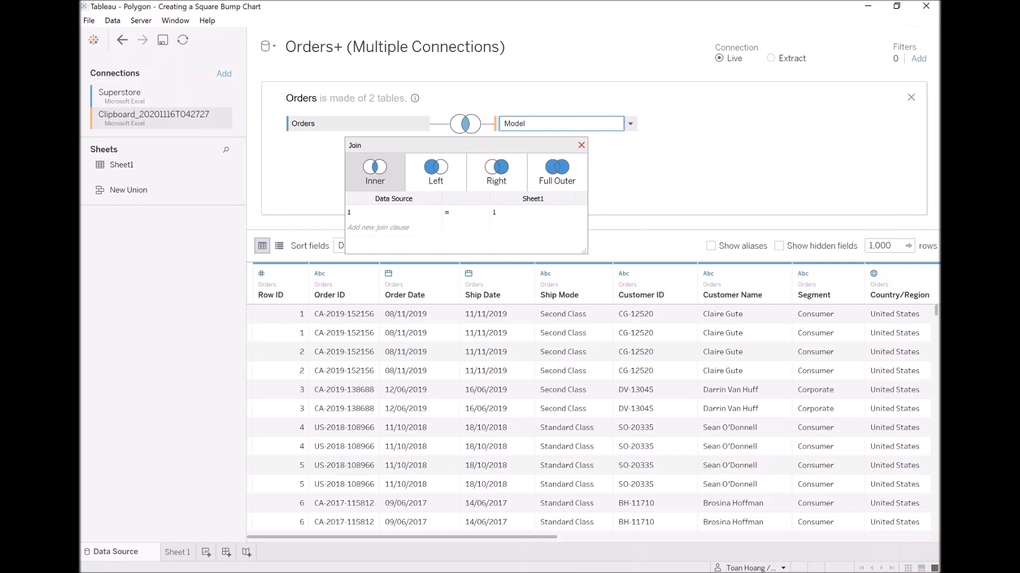
left_click(604, 166)
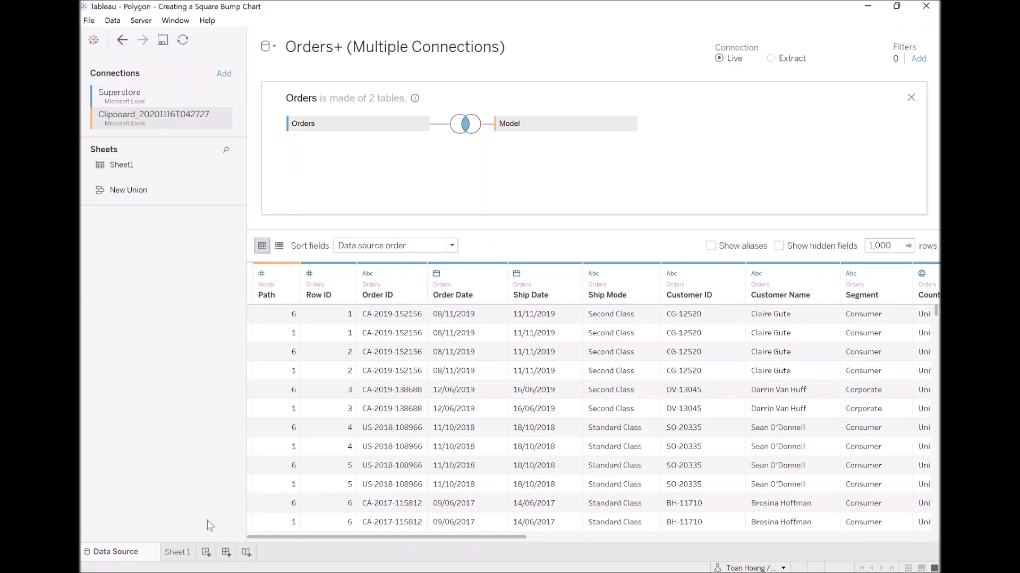
left_click(178, 552)
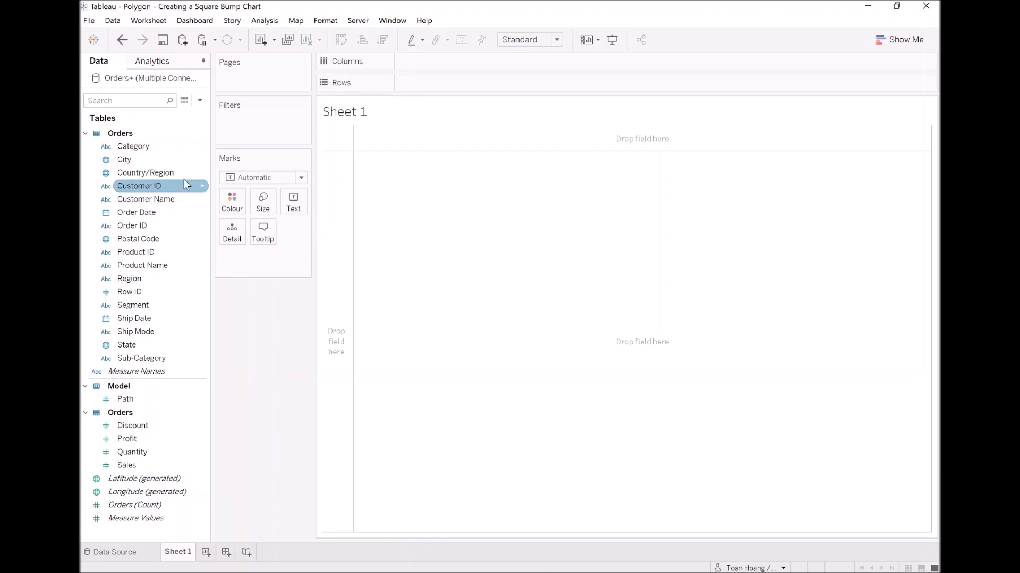
left_click(199, 101)
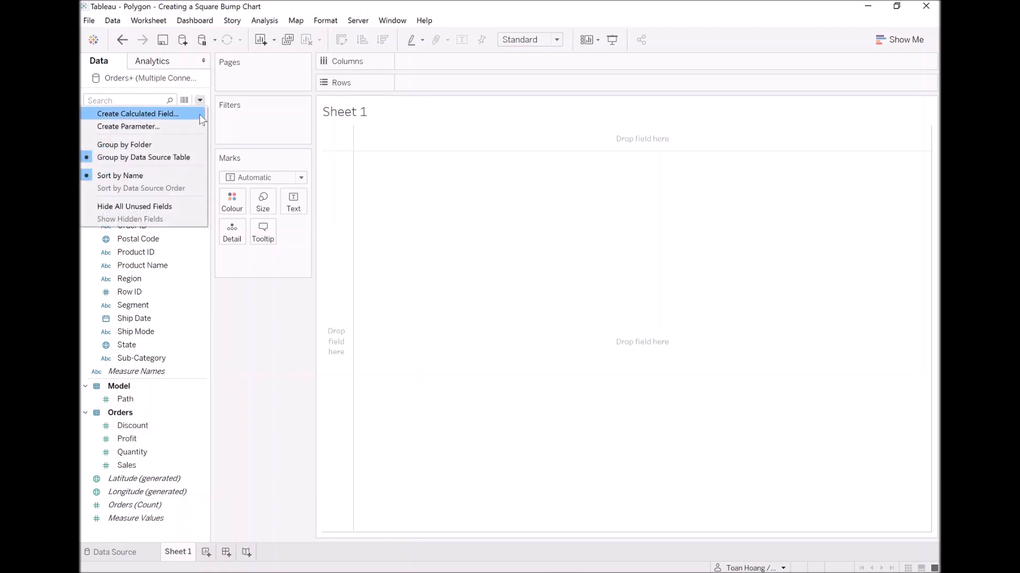
left_click(197, 124)
type("@Bar ")
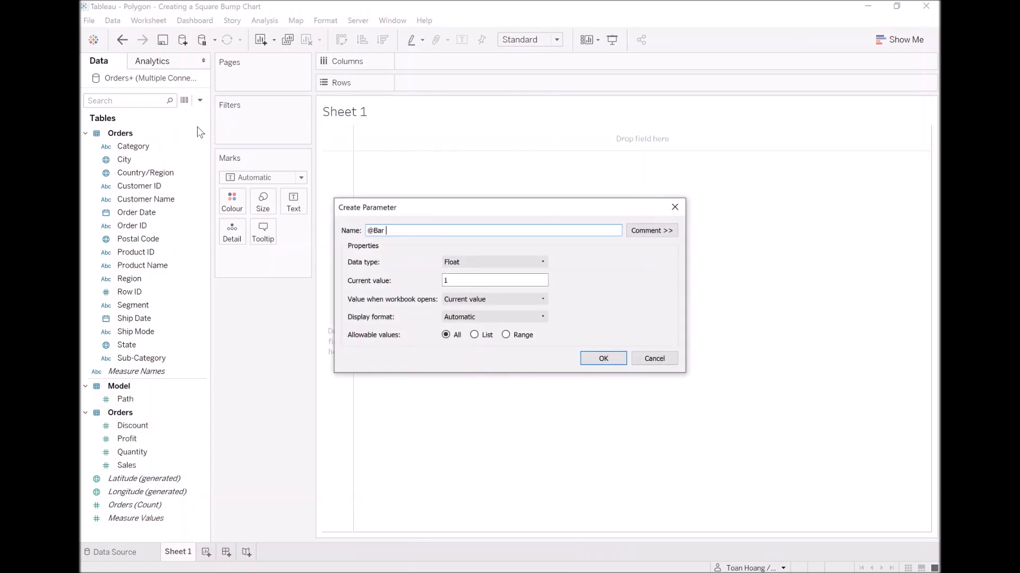
type("Height")
key("Tab")
key("Tab")
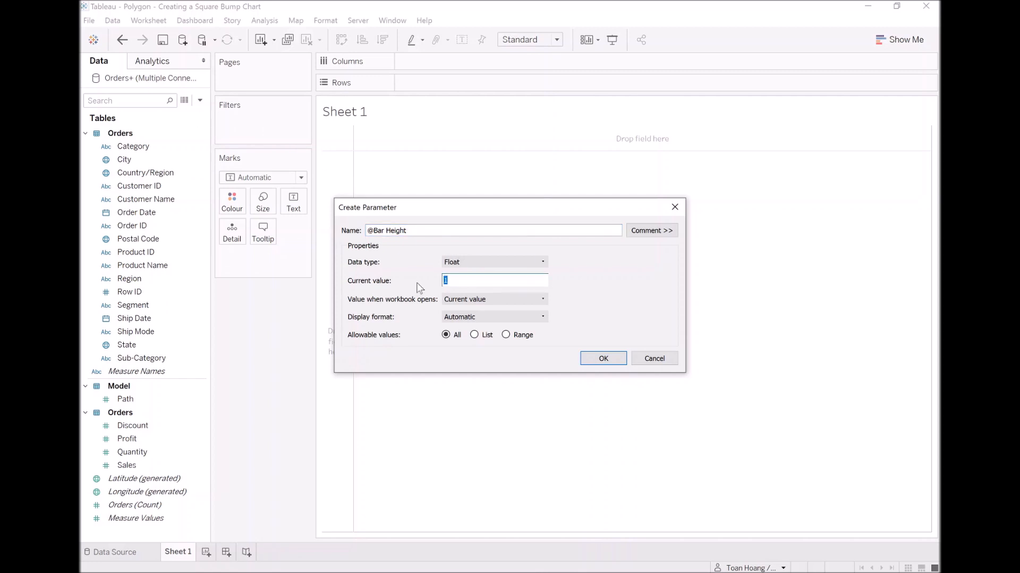
type("0.5")
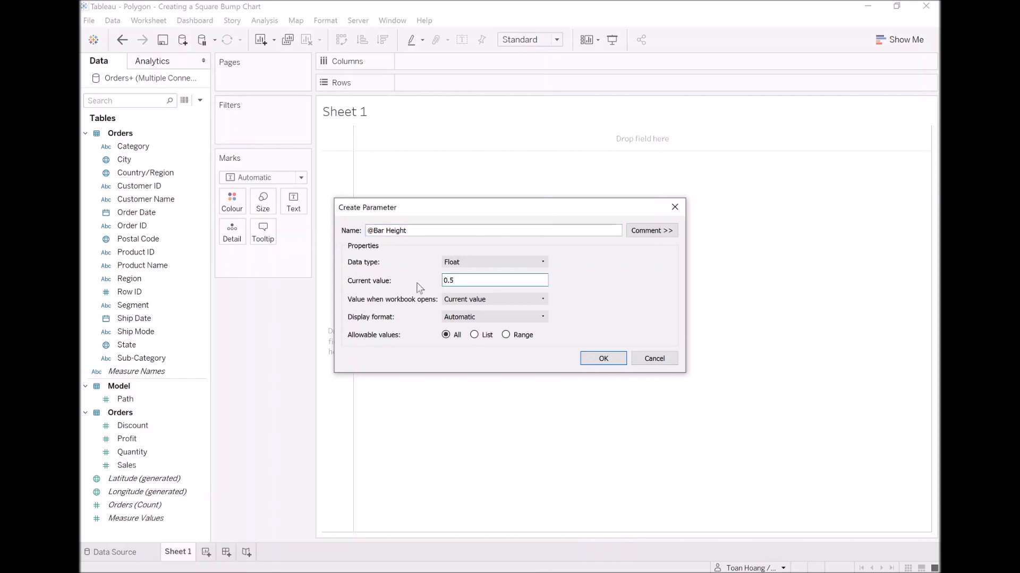
left_click(616, 358)
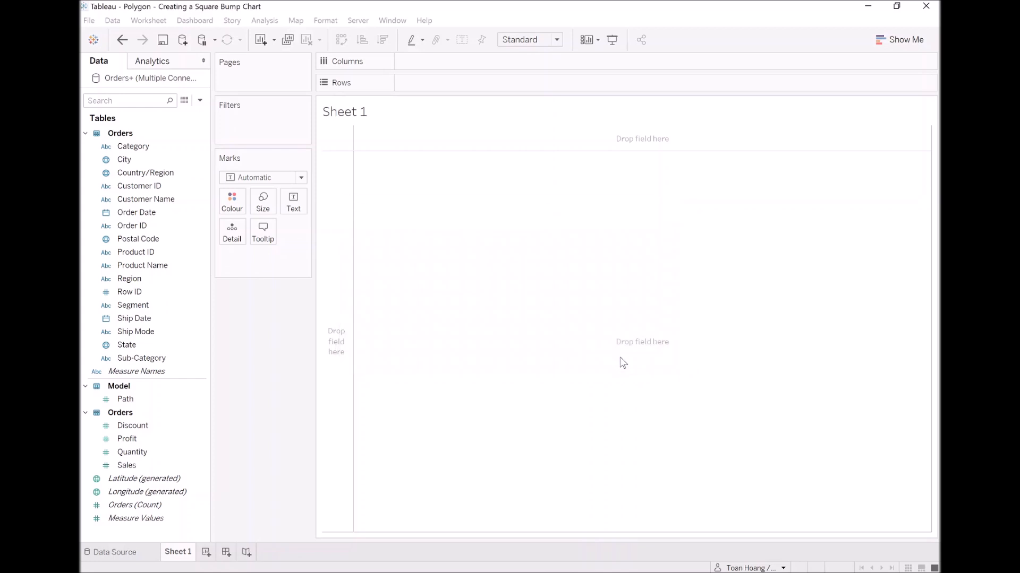
- Widen the list of fields and create bins from the Path field as Path (bin) with a bin size of 1
left_click_drag(216, 329, 240, 342)
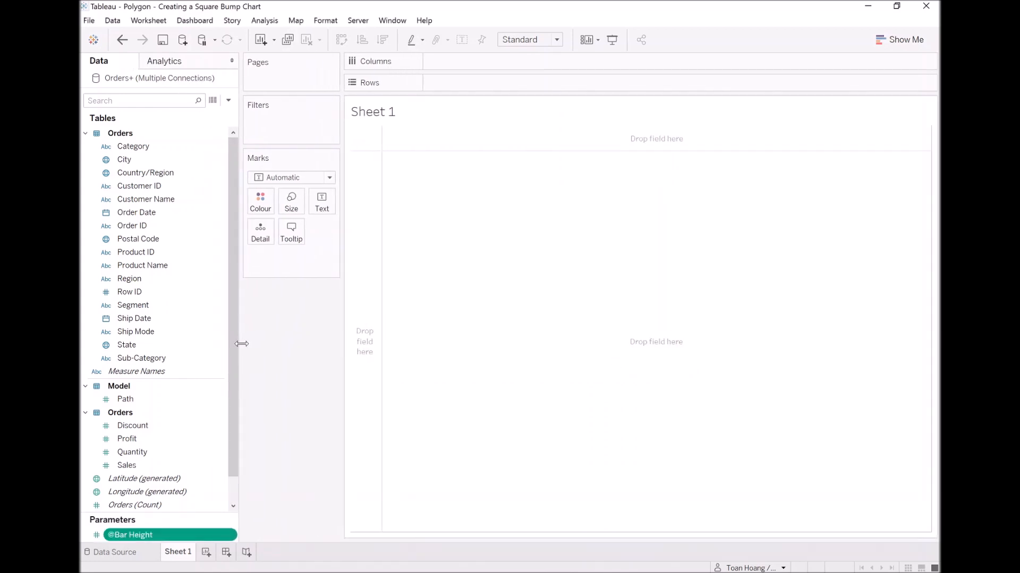
left_click(142, 400)
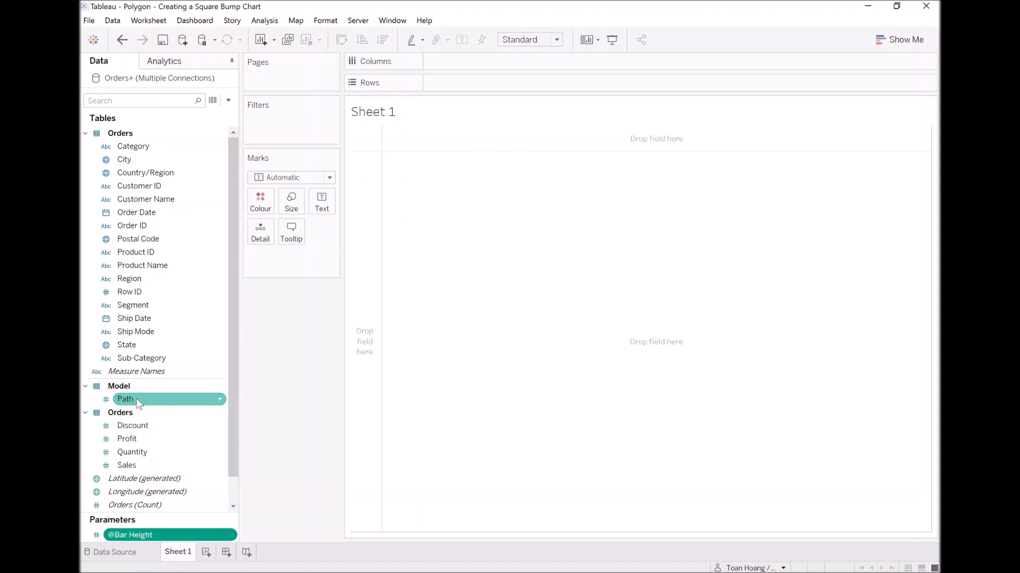
right_click(136, 398)
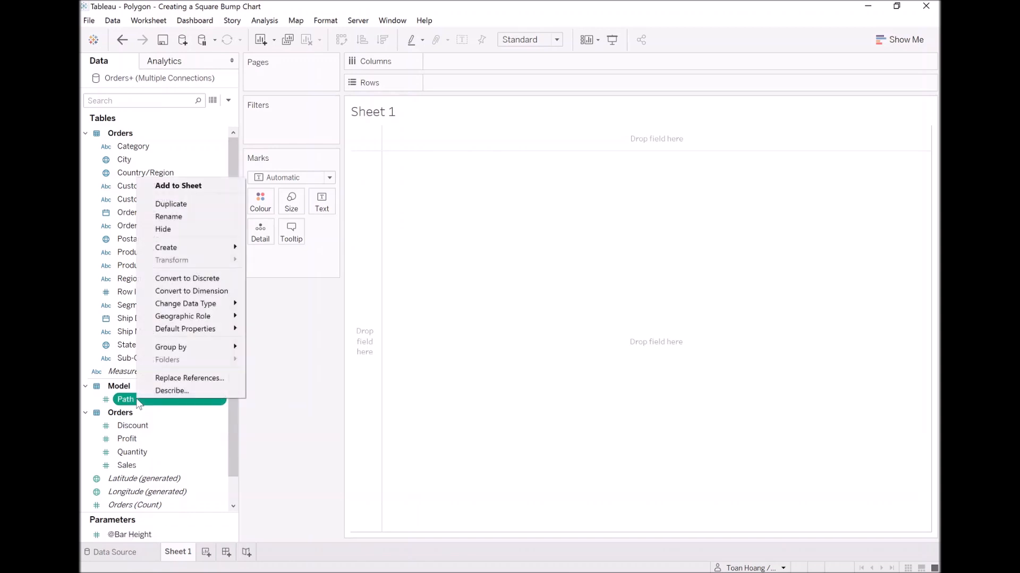
mouse_move(220, 307)
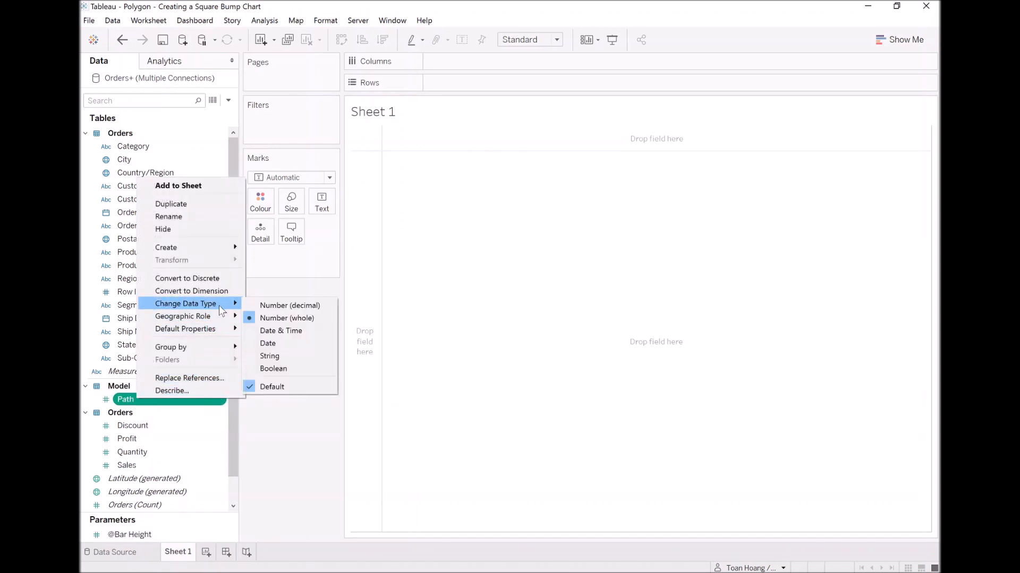
mouse_move(229, 250)
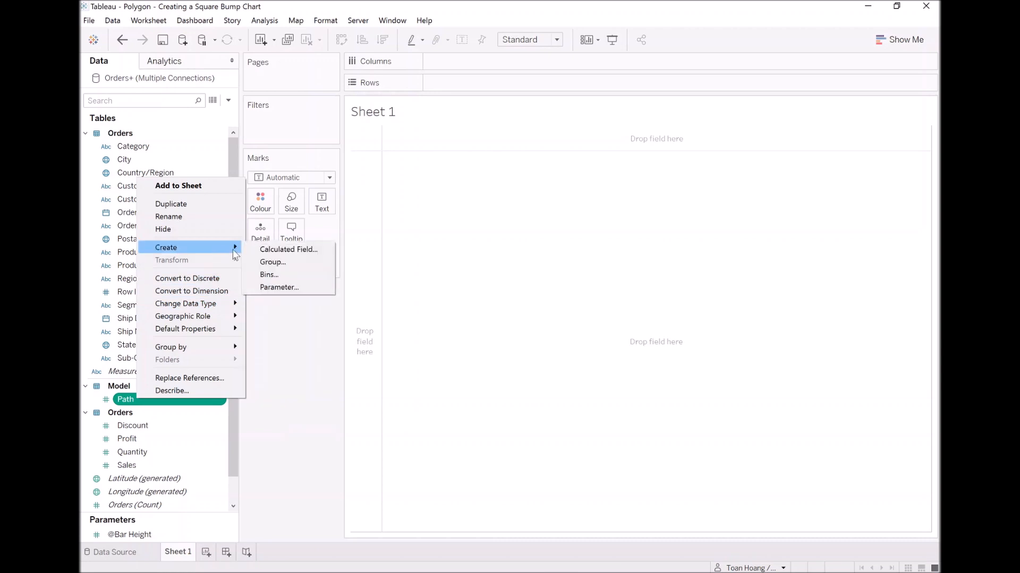
left_click(272, 275)
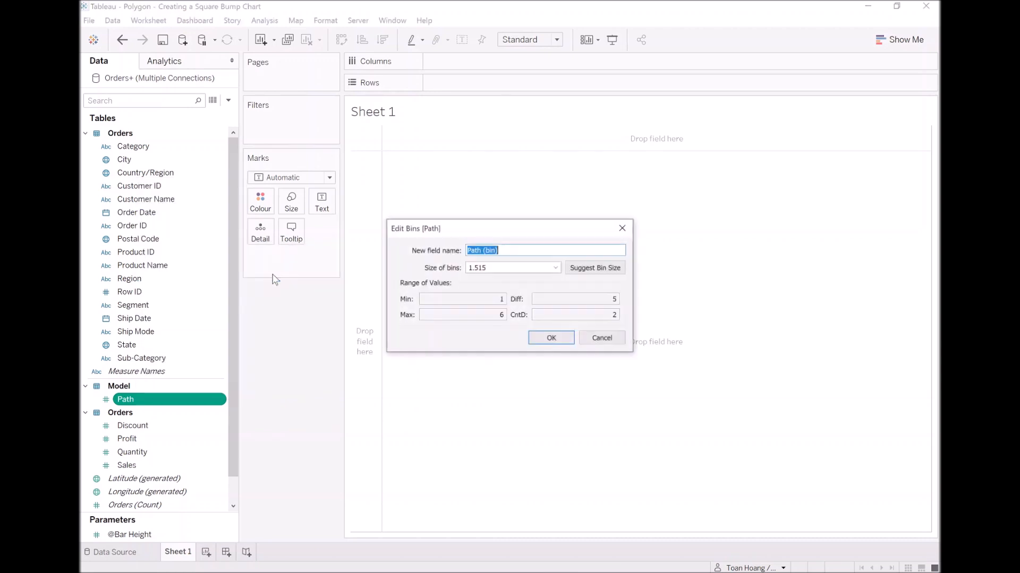
left_click(487, 268)
double_click(475, 268)
type("1")
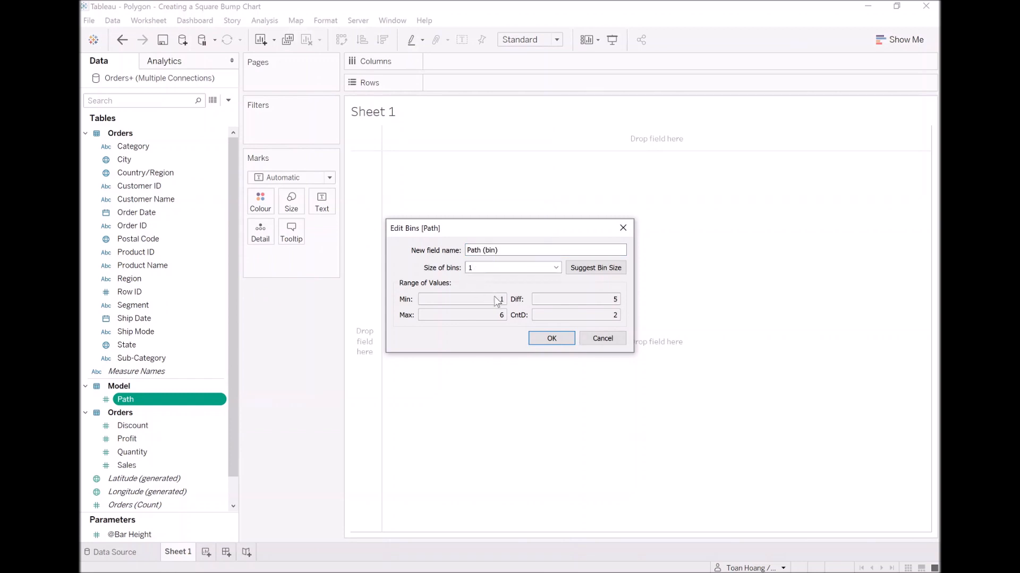
left_click(562, 345)
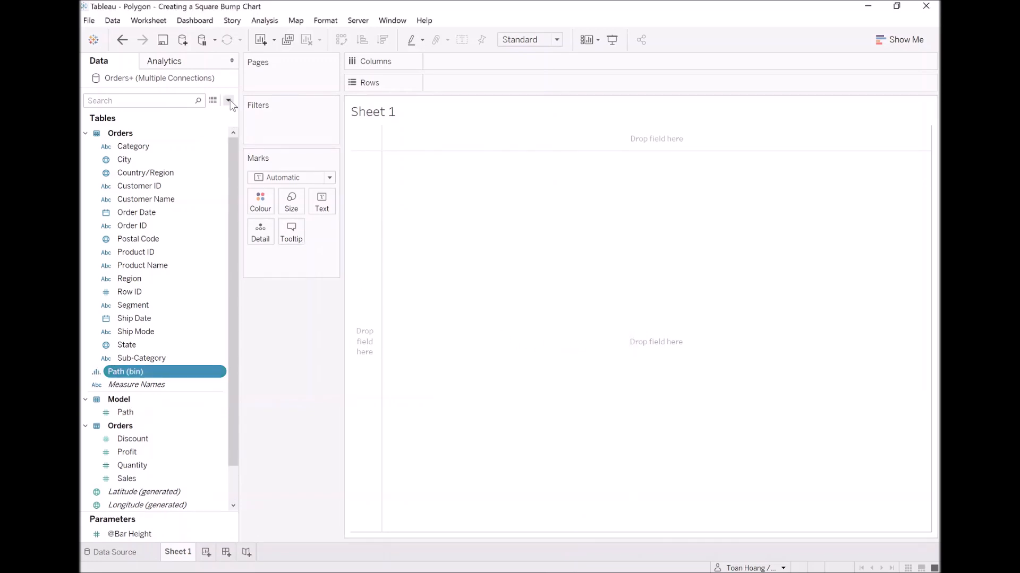
- Create a calculated field named Index with the formula INDEX()
left_click(228, 100)
left_click(219, 113)
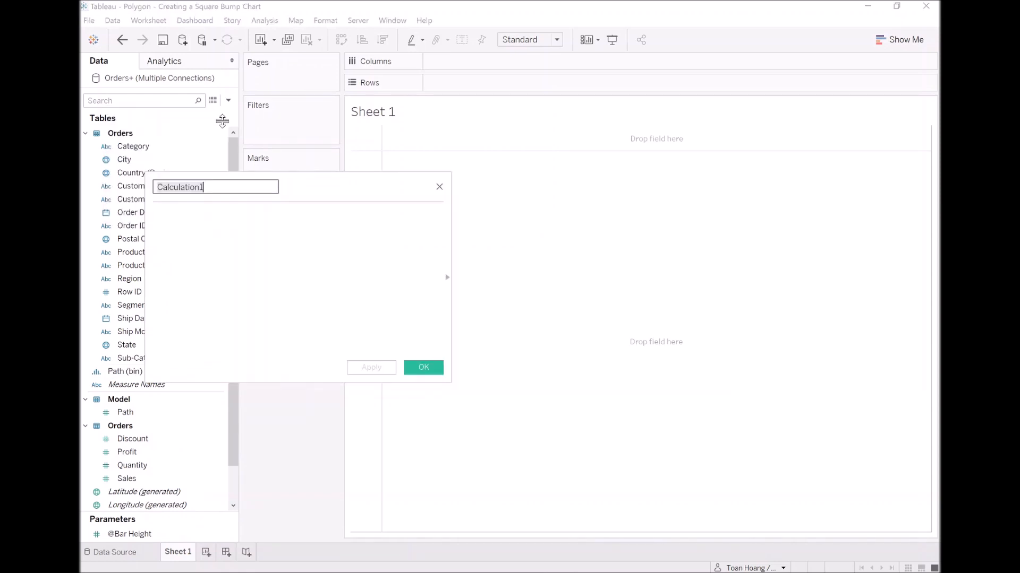
type("Index")
key("Tab")
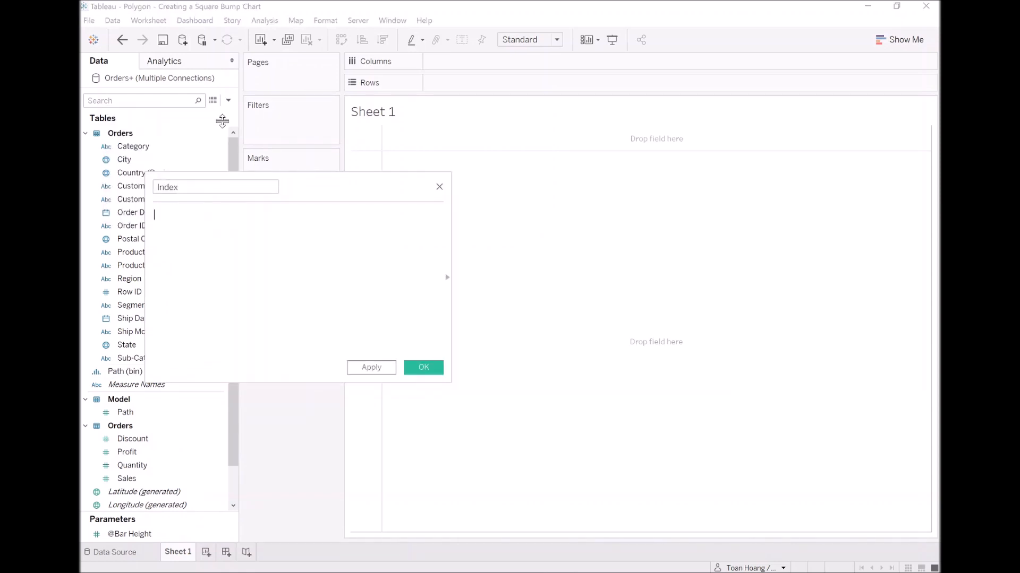
type("Inde")
key("Return")
type(")")
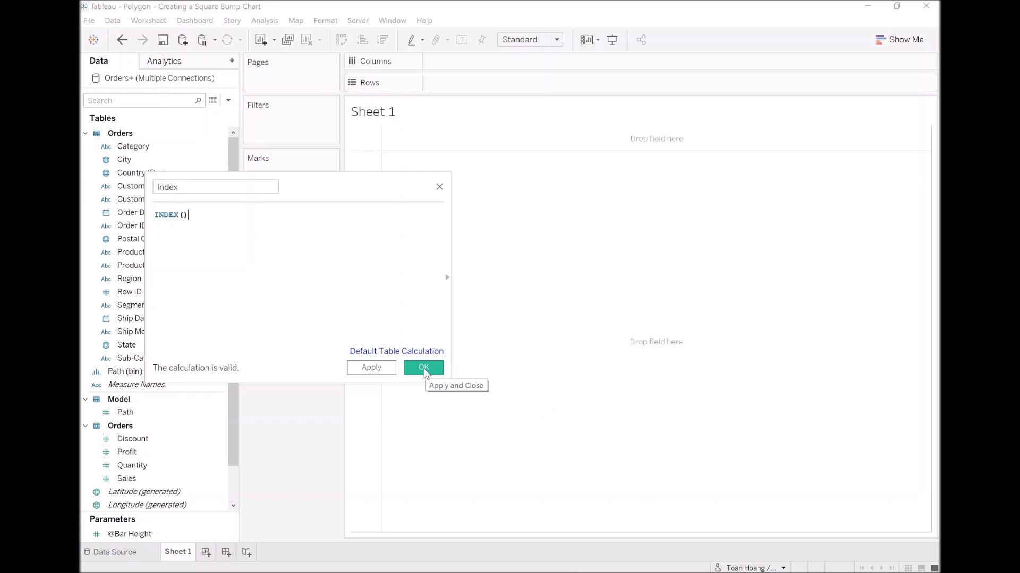
left_click(423, 369)
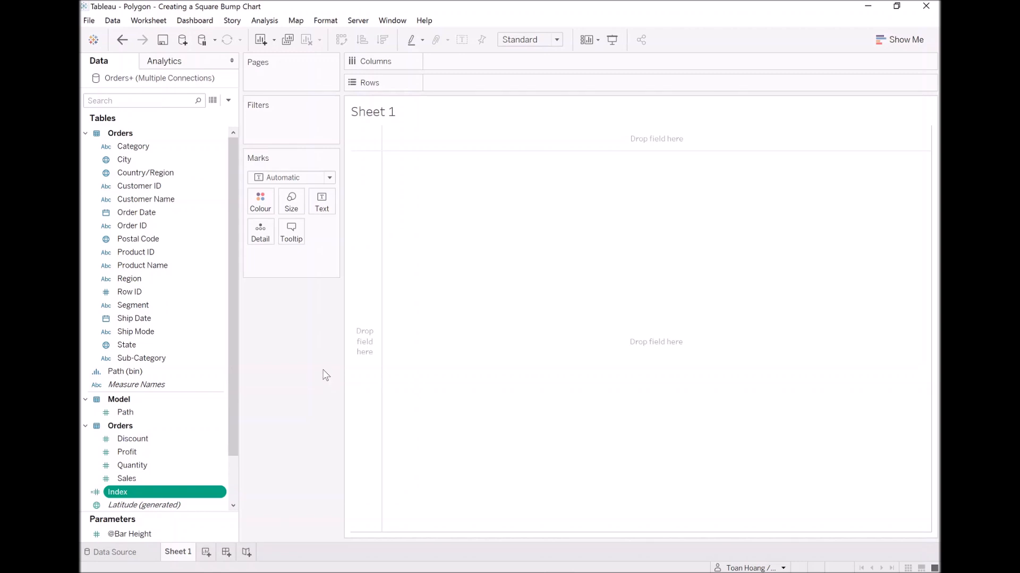
- Start a calculated field based on Order Date and name it Order Date (Month Name)
right_click(158, 215)
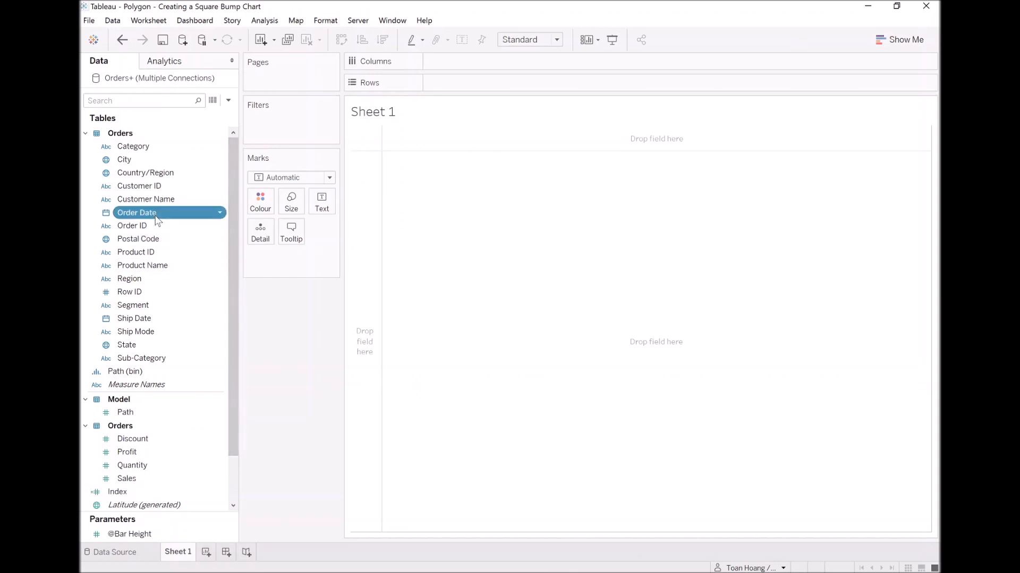
mouse_move(205, 283)
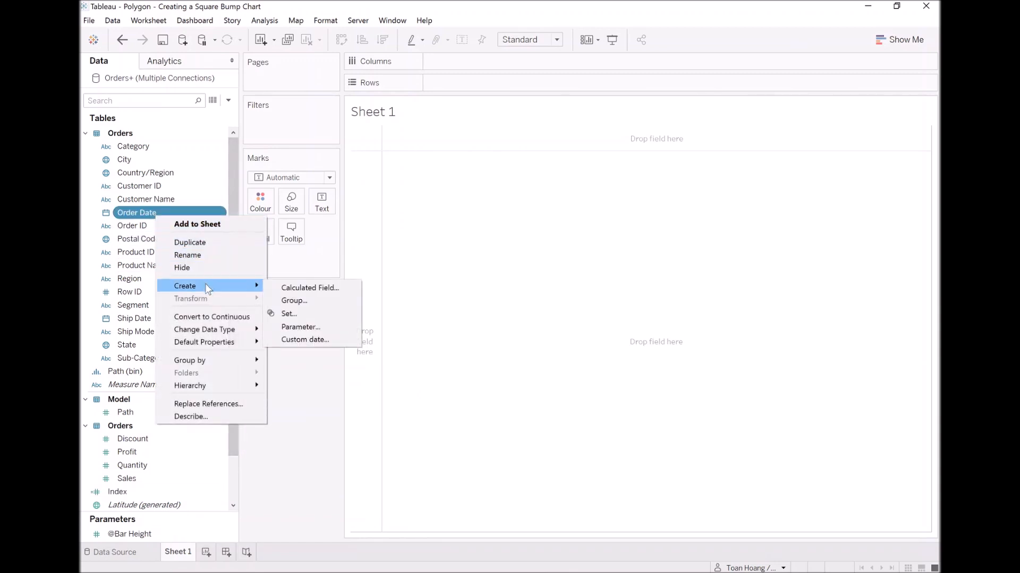
left_click(283, 288)
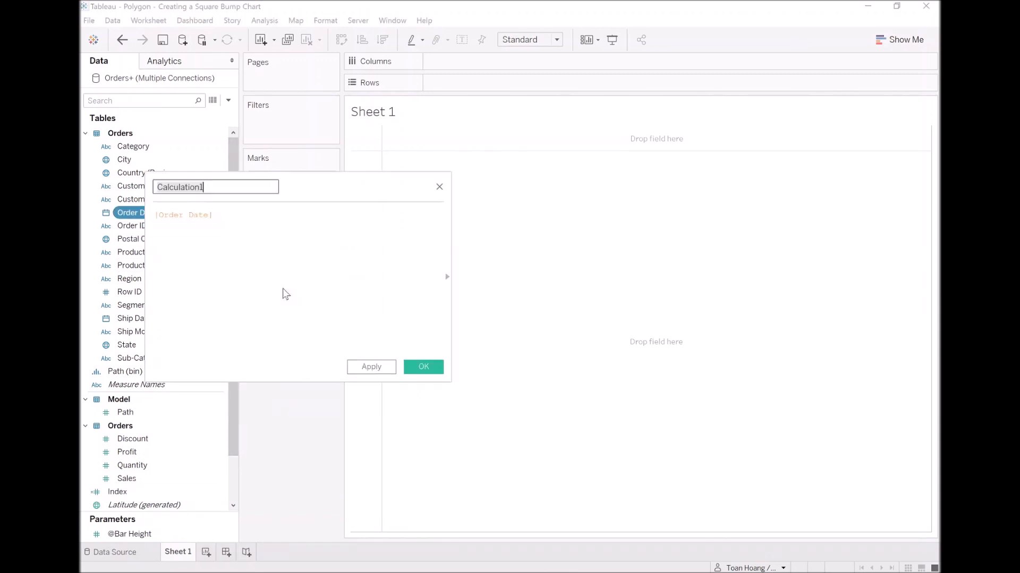
type("O")
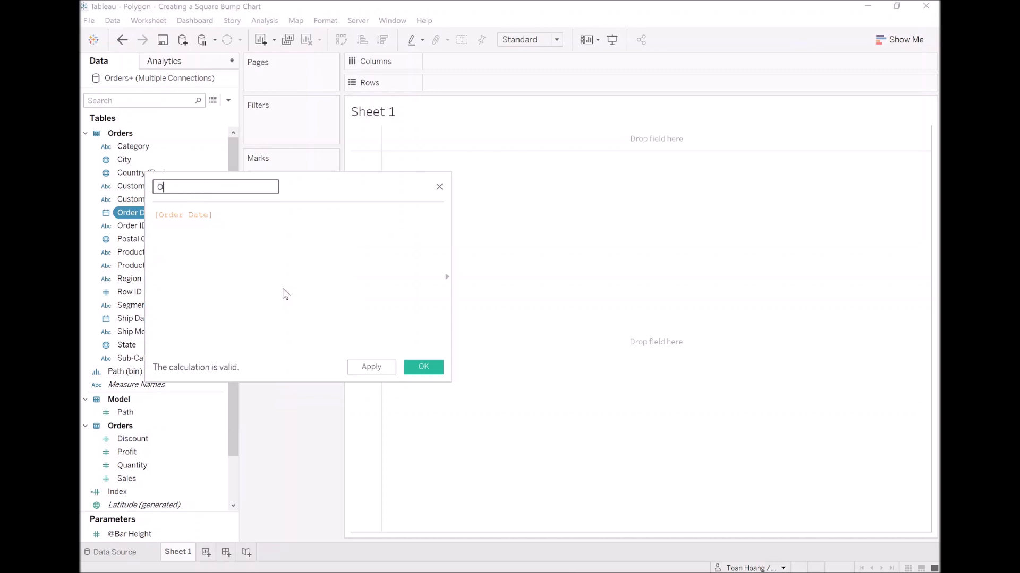
type("rder Date (Month Name)")
key("Tab")
key("Home")
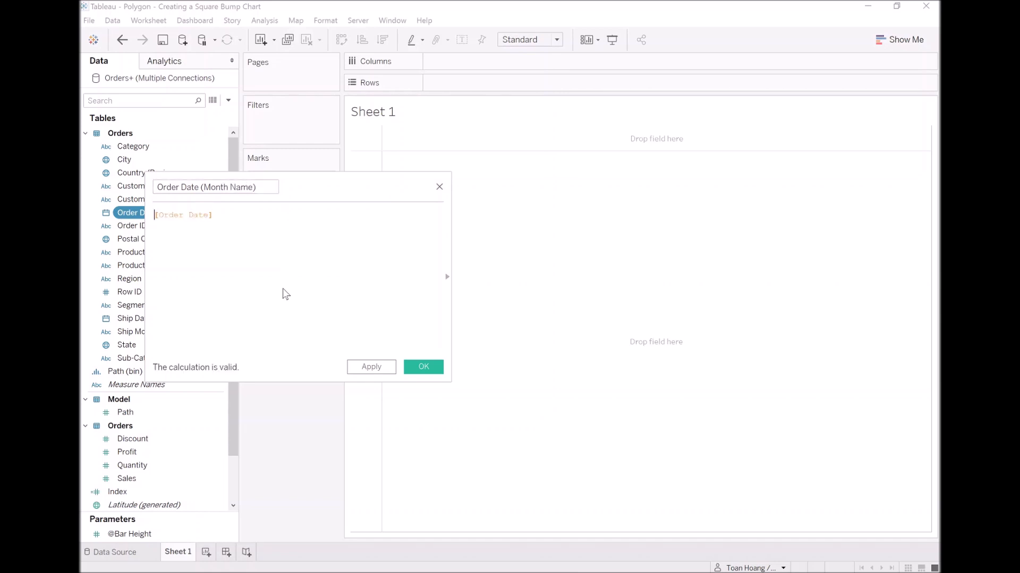
- Set the Order Date (Month Name) formula to DATENAME("month",[Order Date]) and save the field
type("datename")
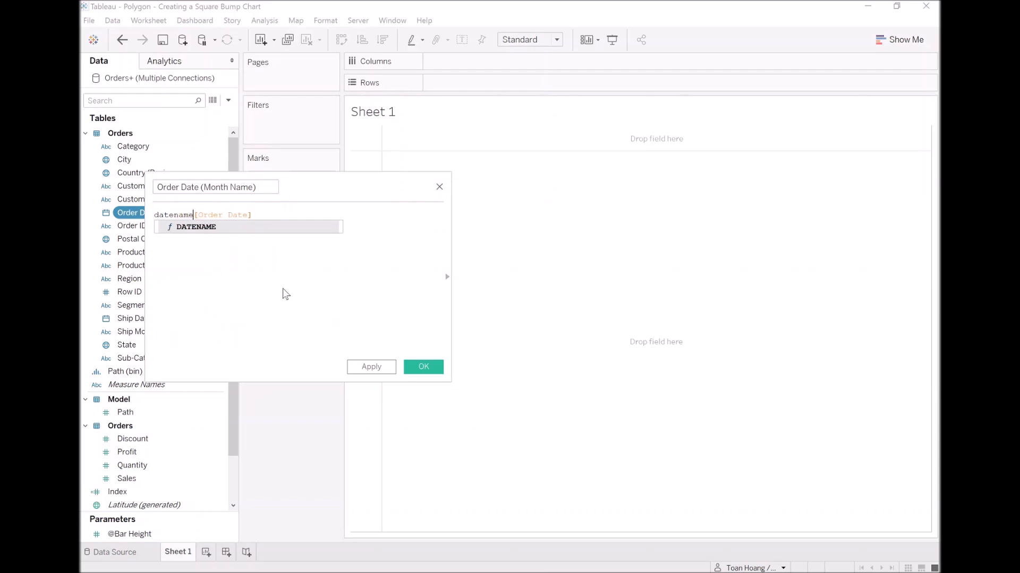
key("Return")
key("BackSpace")
type("\"\"")
type("month")
key("Right")
type(",")
key("Right")
key("Right")
key("Right")
key("Right")
key("Right")
key("Right")
key("Right")
key("Right")
key("Right")
key("Right")
key("Right")
key("Right")
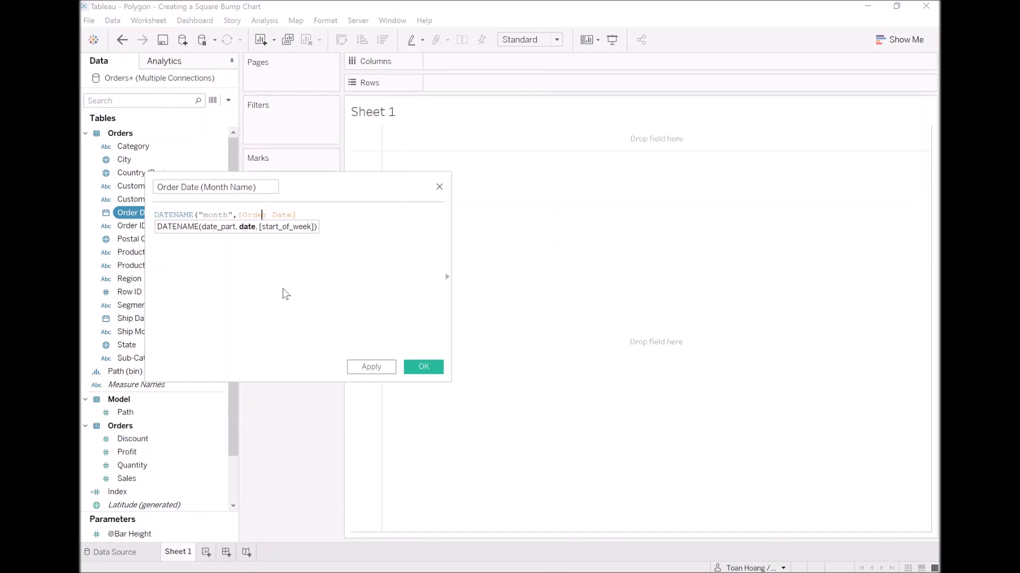
type(")")
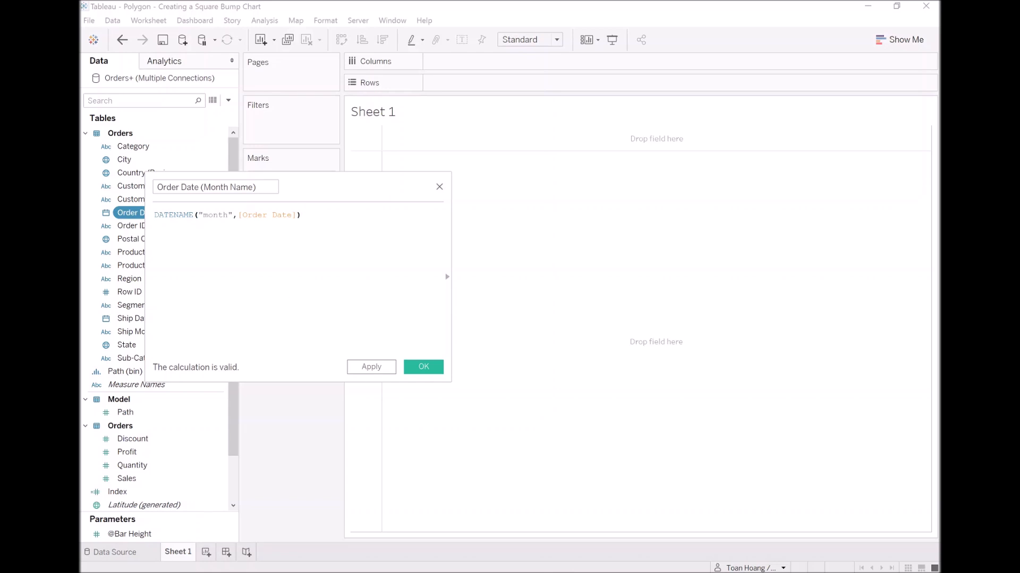
left_click(424, 367)
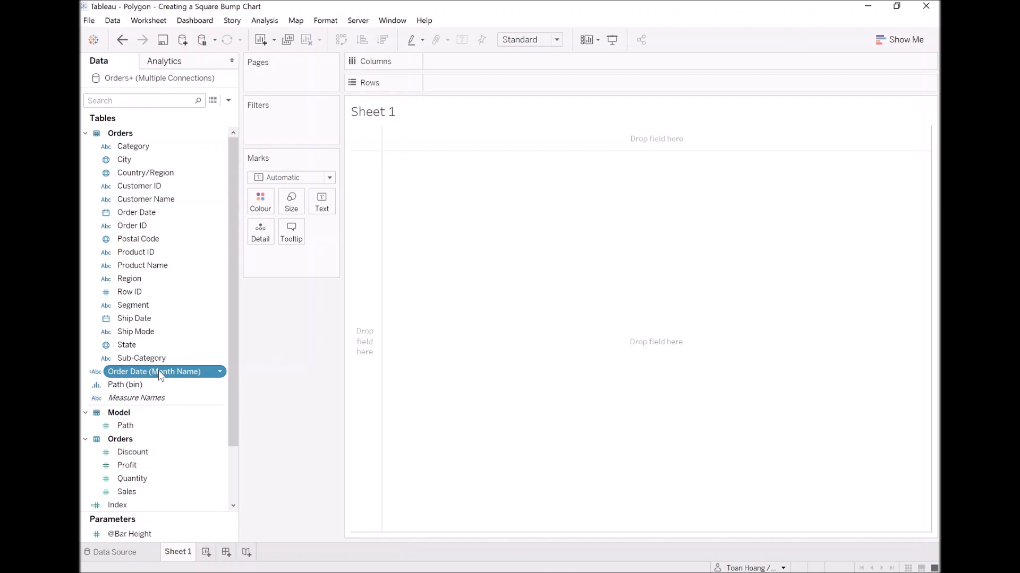
- Place Order Date (Month Name) on Columns, followed by Index
left_click_drag(161, 371, 462, 64)
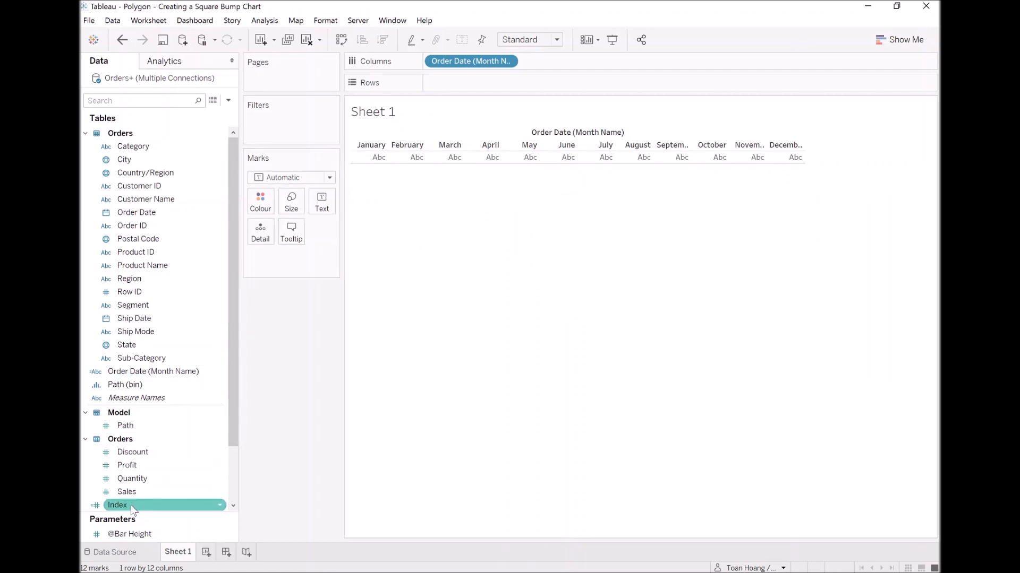
left_click_drag(130, 505, 581, 62)
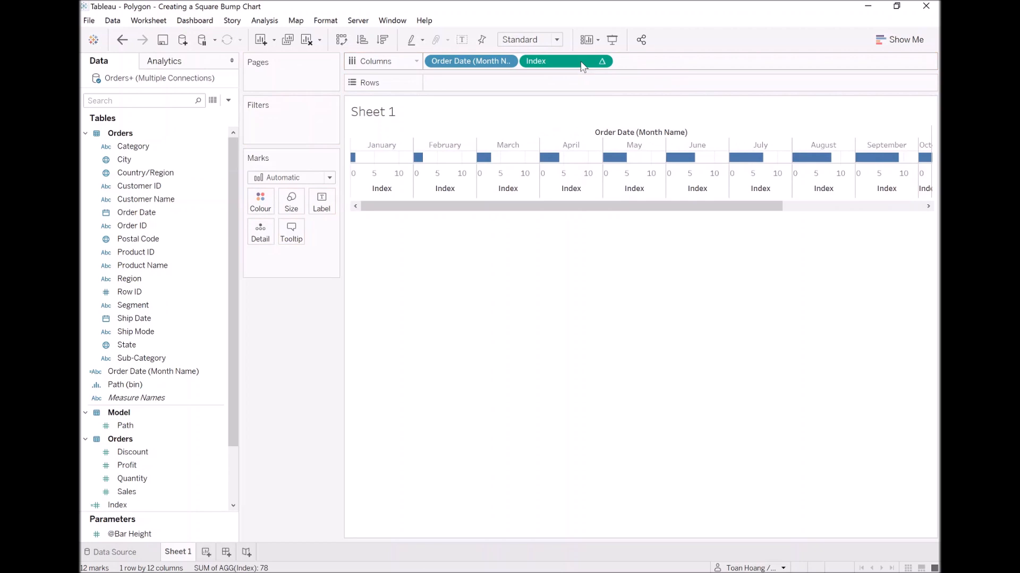
- Change the mark type to Line and show markers on all points of the lines
left_click(309, 178)
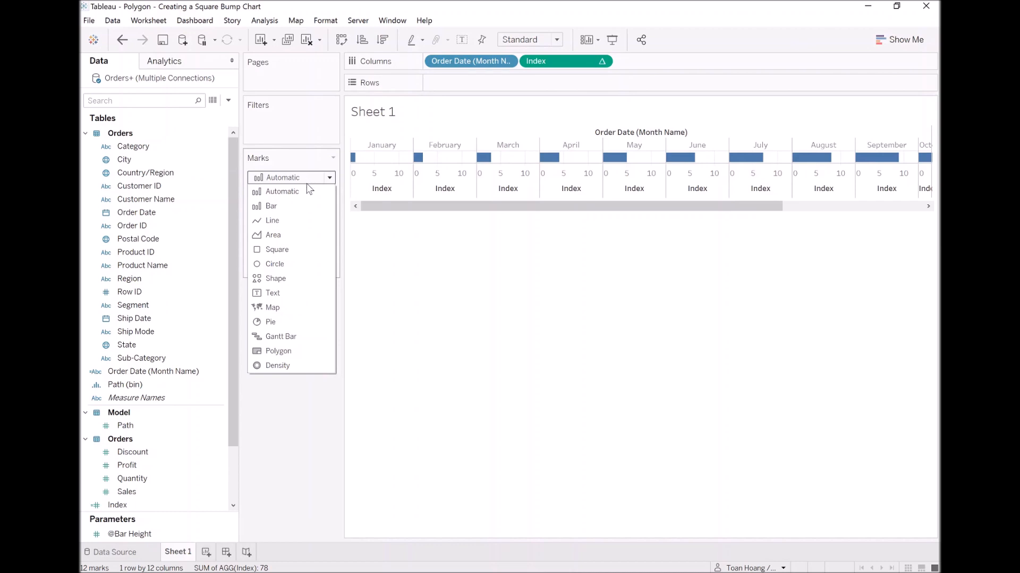
left_click(287, 218)
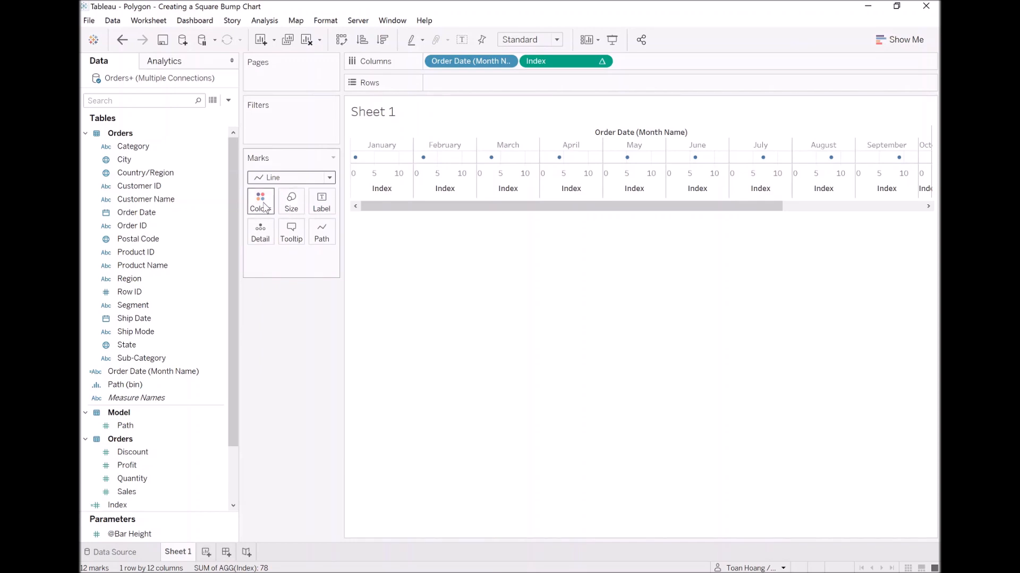
left_click(265, 206)
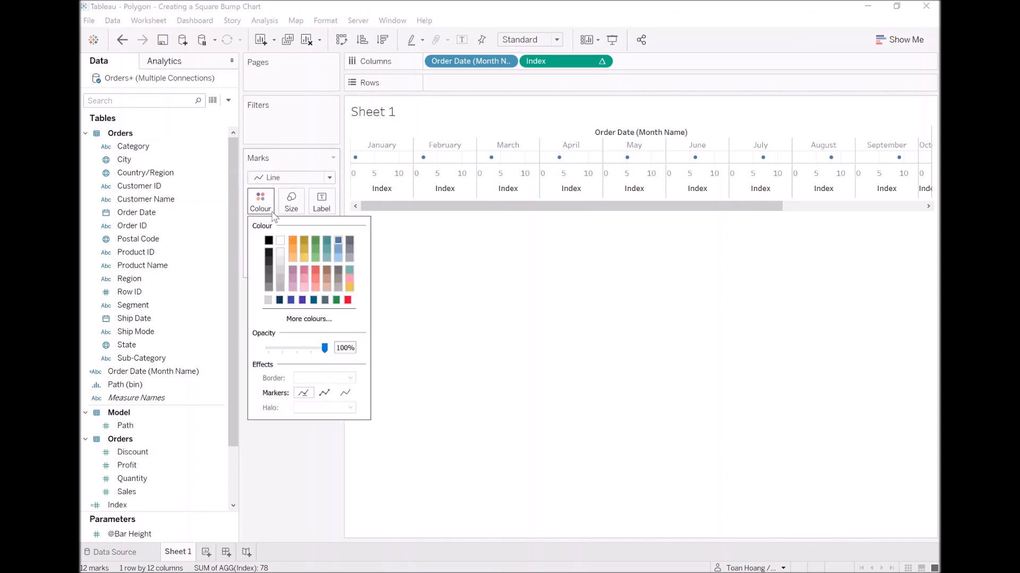
left_click(330, 397)
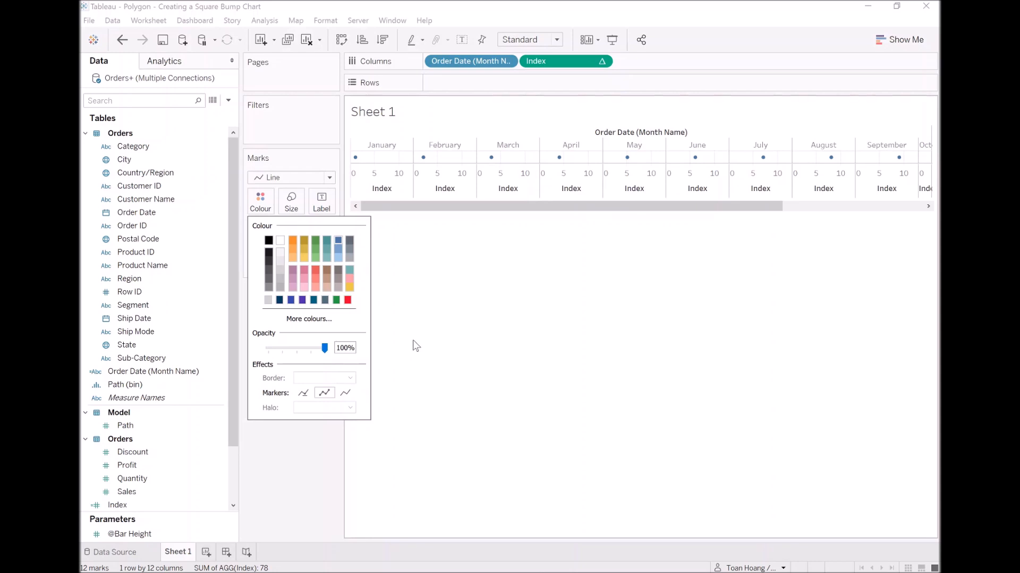
left_click(461, 320)
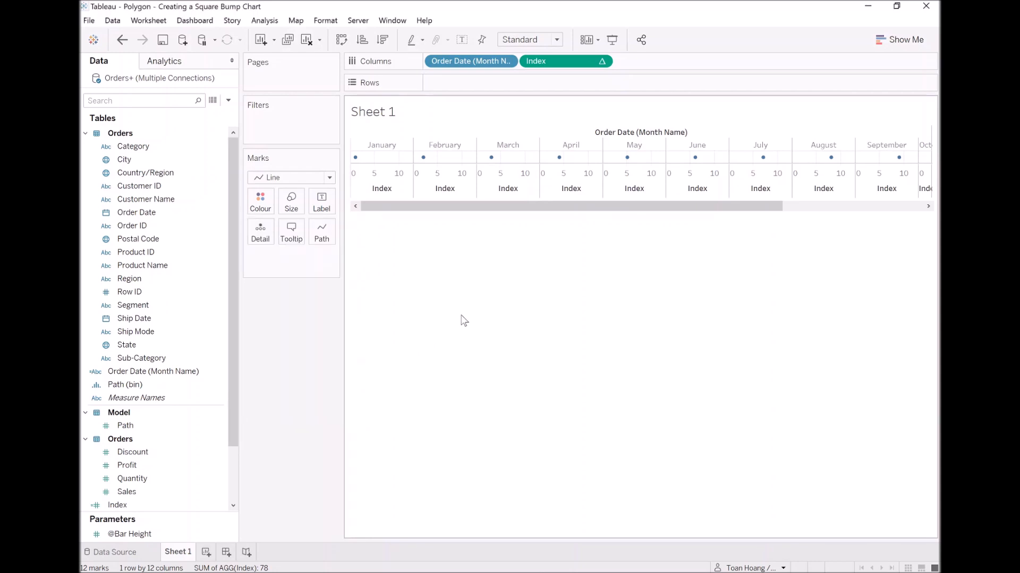
- Place Path (bin) on Rows, check its Show Missing Values option, and move it to Path on the Marks card
left_click_drag(122, 384, 457, 87)
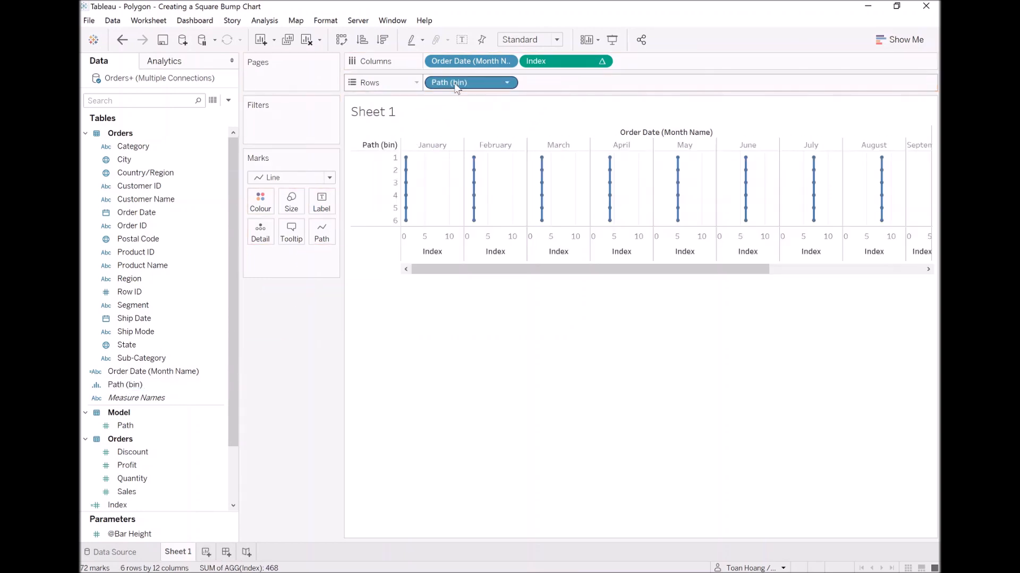
right_click(455, 86)
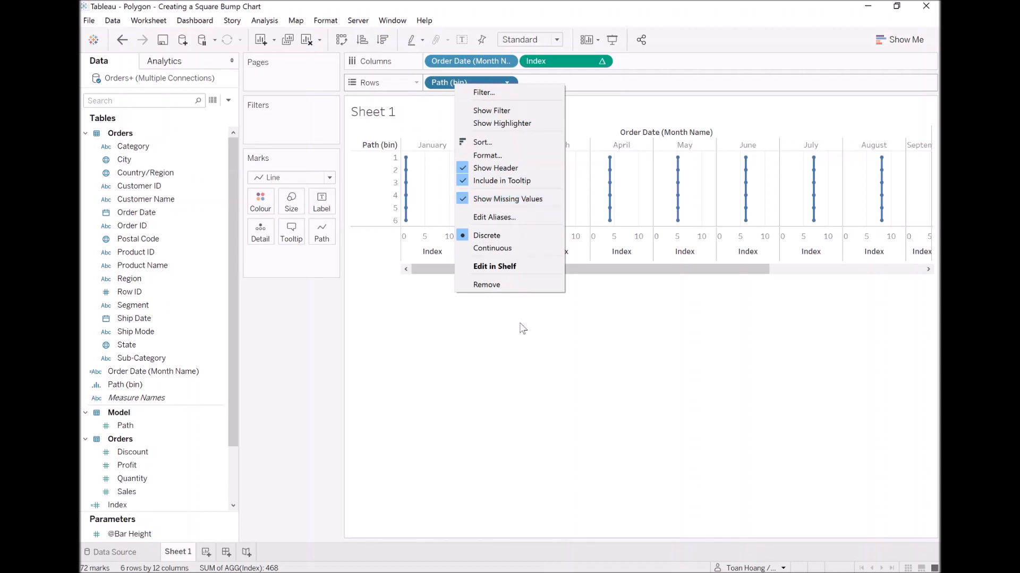
left_click(497, 338)
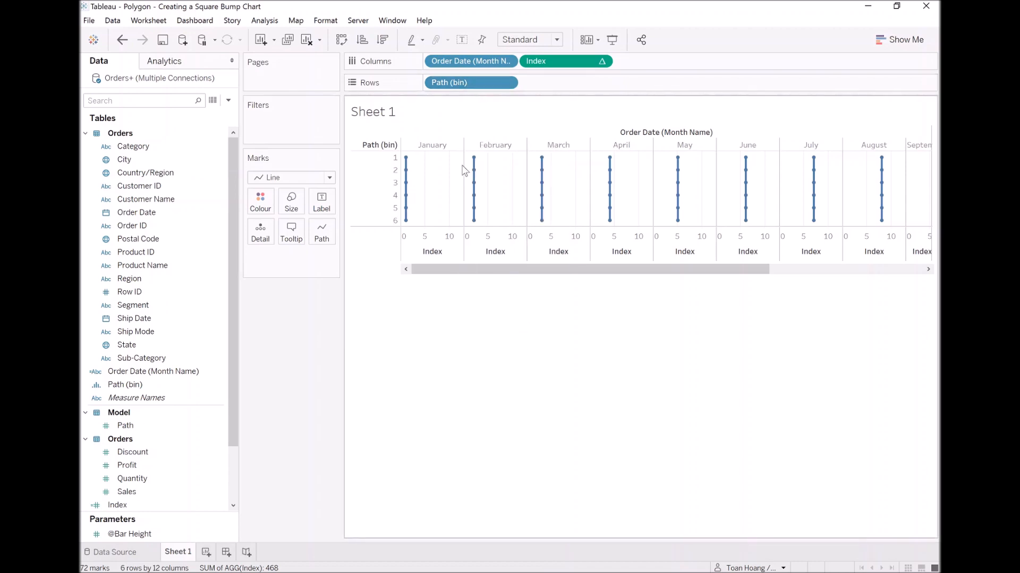
left_click_drag(474, 85, 322, 232)
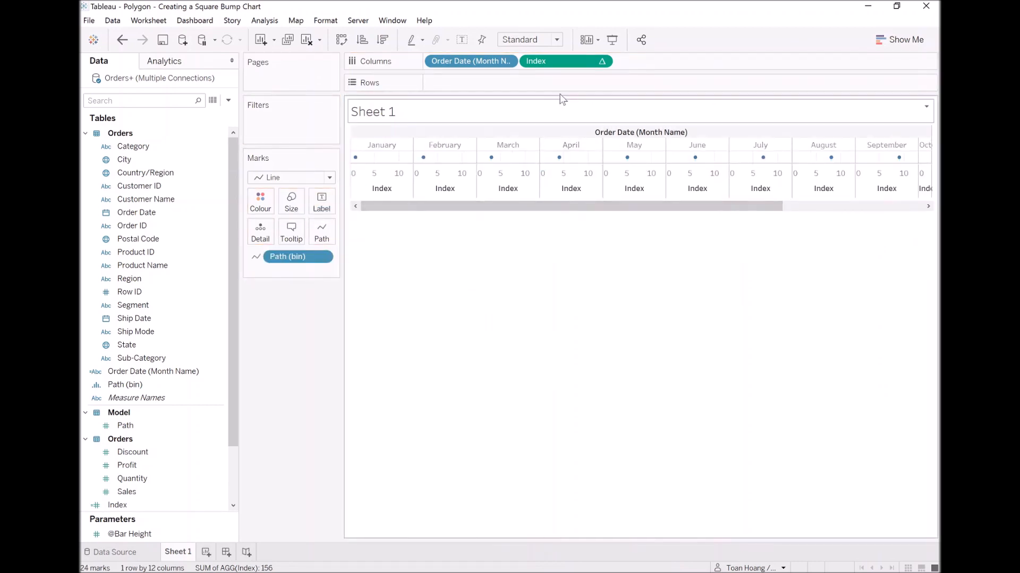
- Compute the Index table calculation on Columns using Path (bin)
right_click(557, 59)
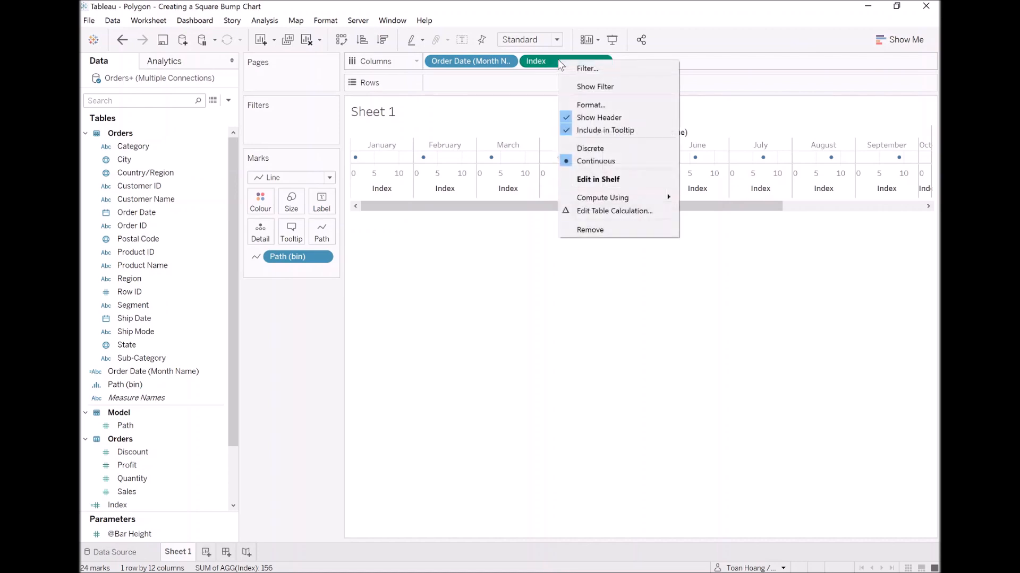
mouse_move(627, 199)
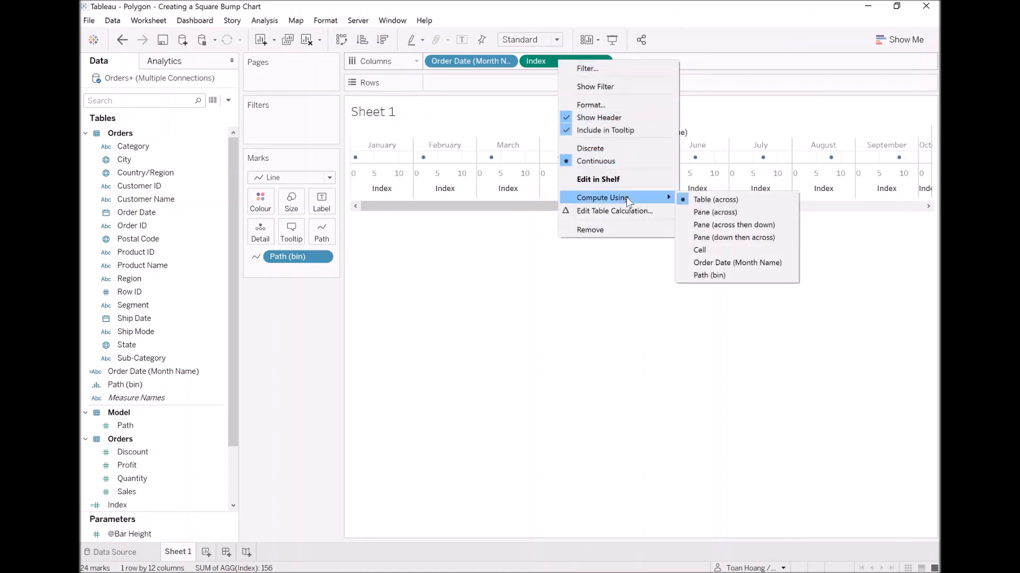
left_click(737, 276)
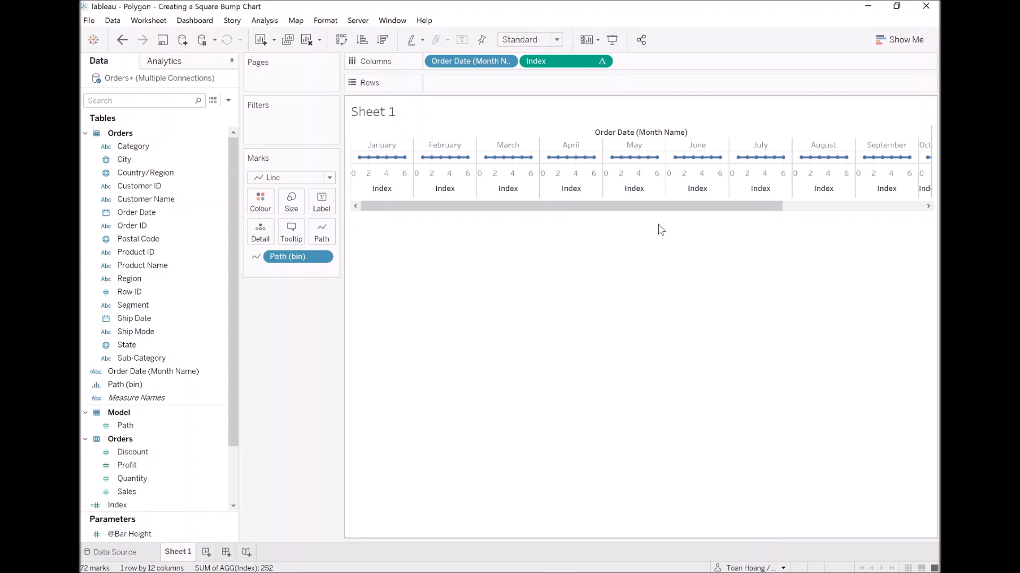
- Create a calculated field named TC_Sales with the formula WINDOW_SUM(SUM([Sales])) / 2
mouse_move(361, 159)
left_click(229, 101)
left_click(213, 111)
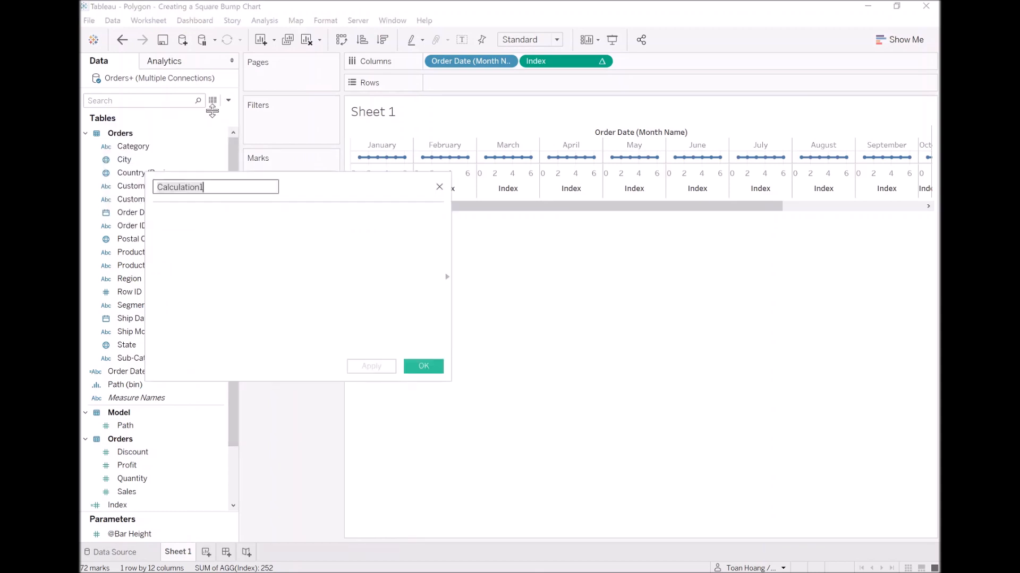
type("TC_Sales")
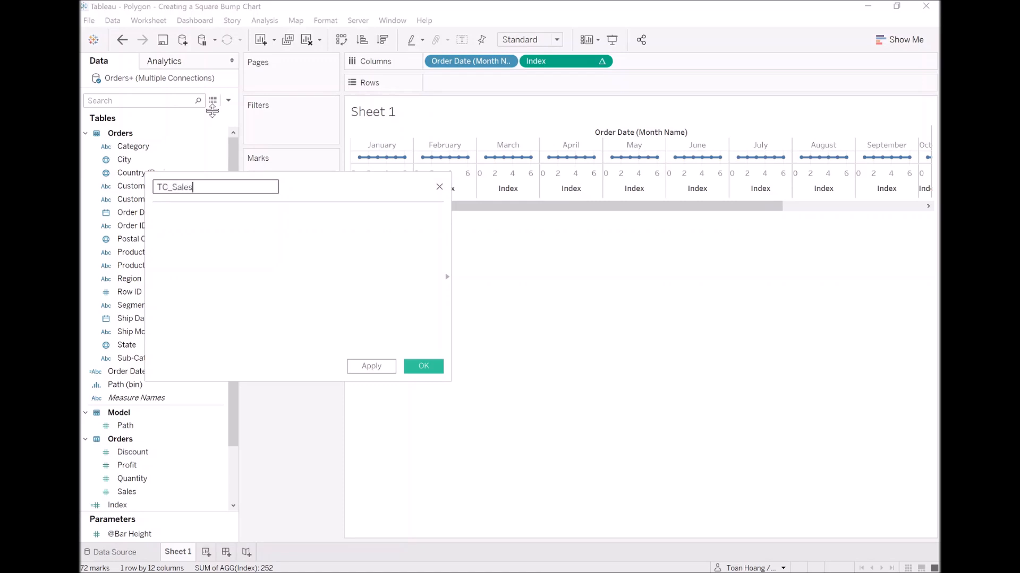
key("Tab")
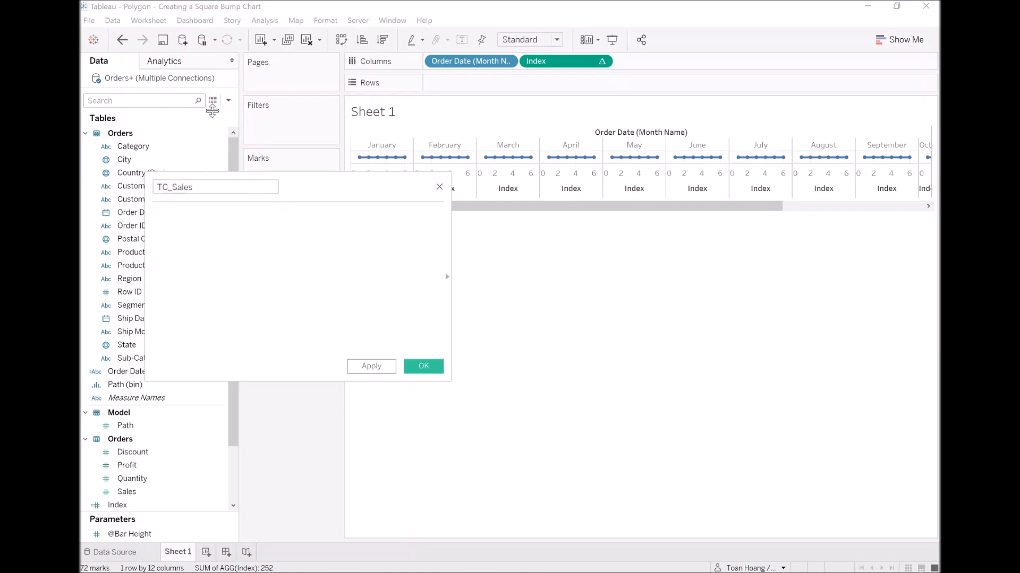
type("window_")
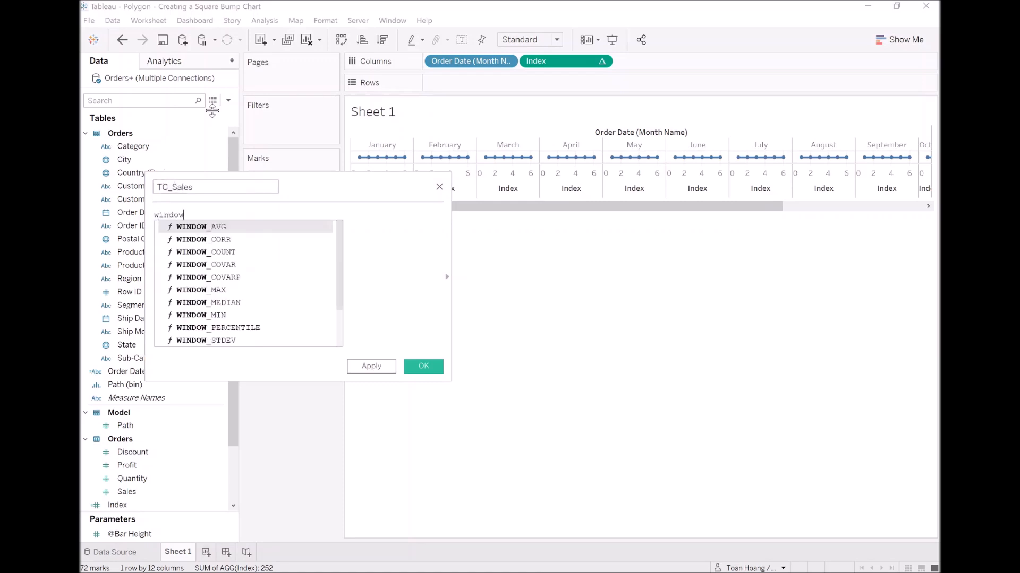
type("sum")
key("Return")
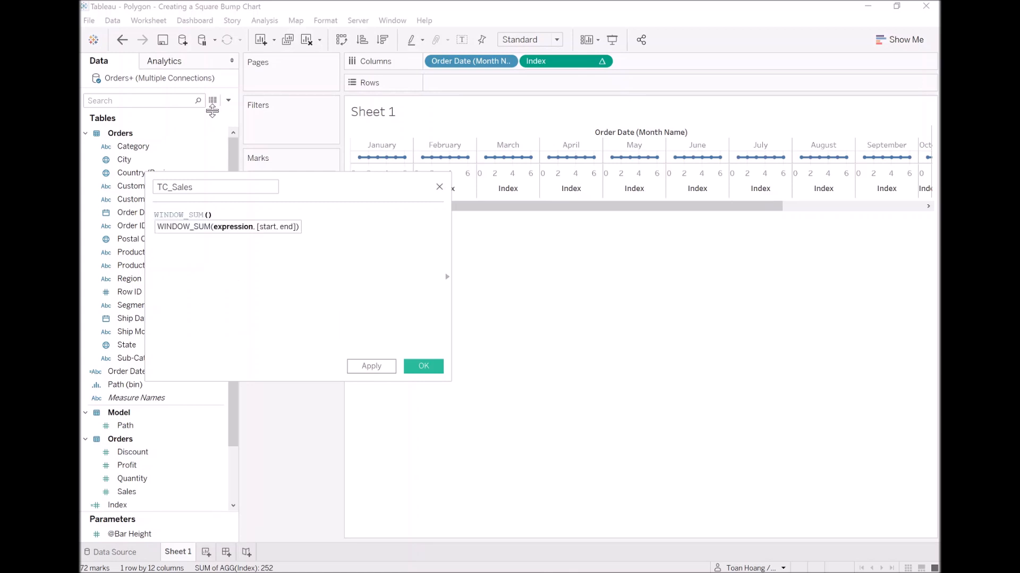
type("SUM")
key("Return")
type("sa")
key("Return")
type(") / 2")
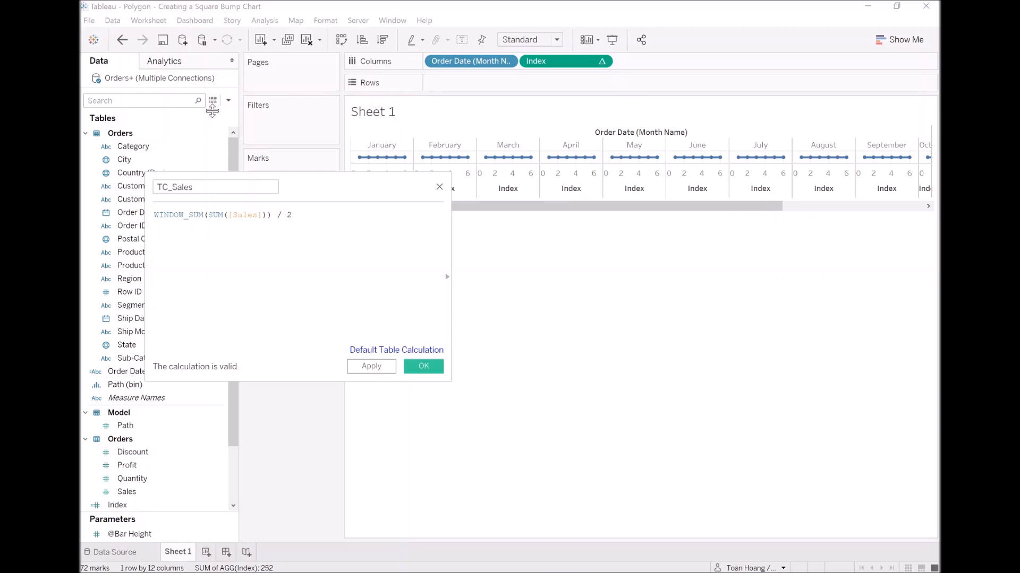
left_click(423, 367)
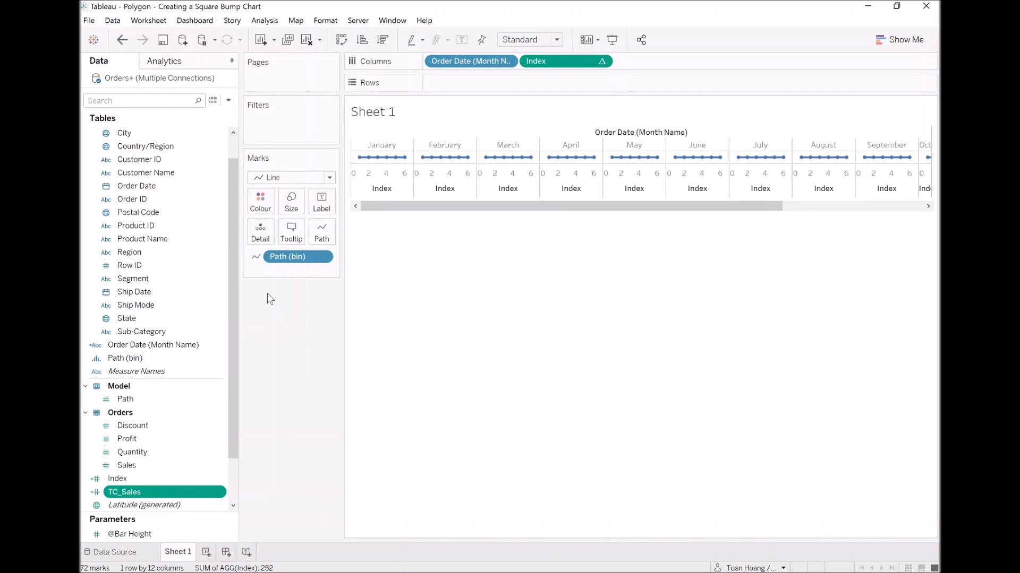
- Create a calculated field named TC_Rank with the formula RANK_UNIQUE([TC_Sales])
left_click(228, 101)
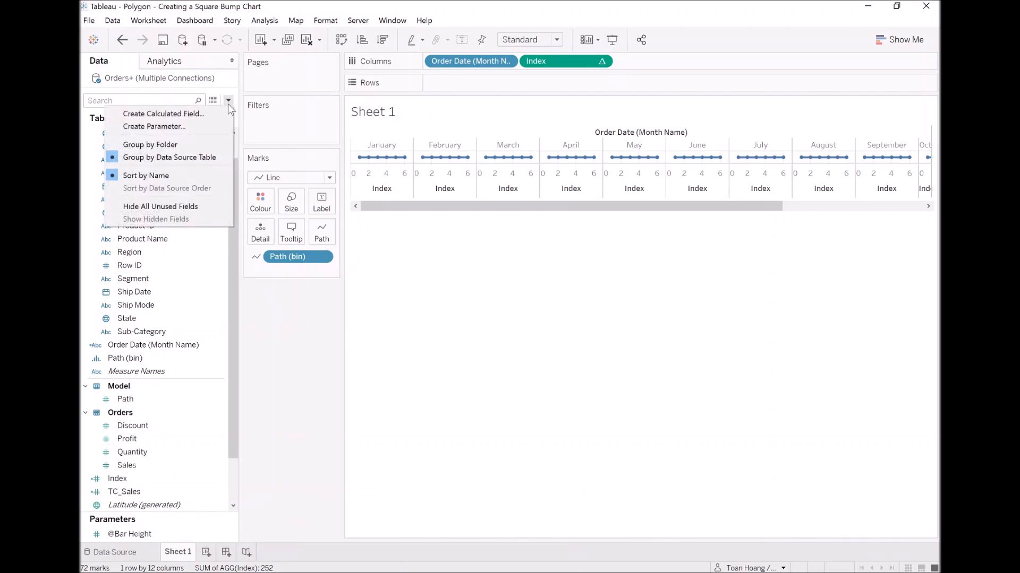
left_click(224, 118)
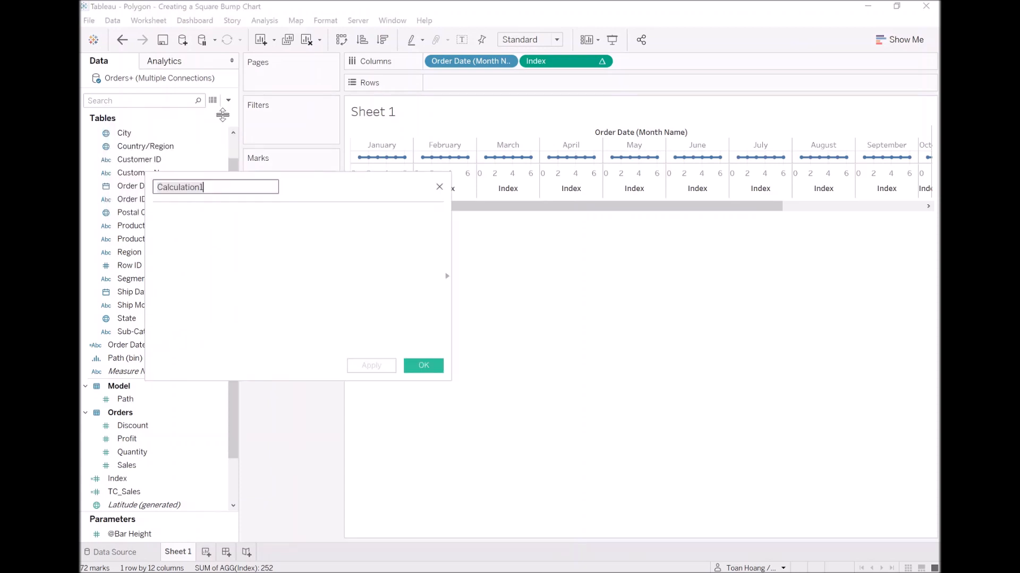
type("TC_Rank")
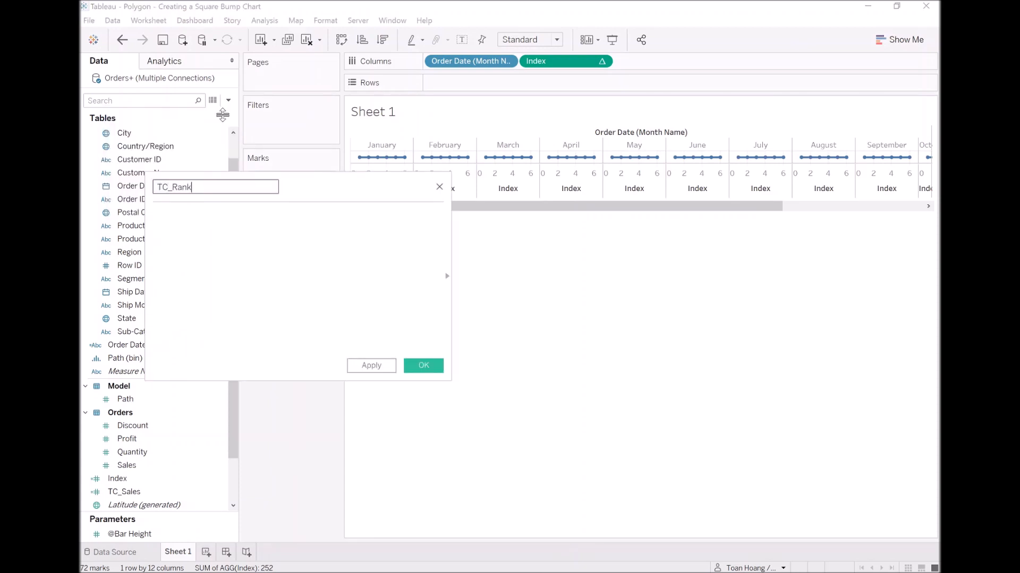
key("Tab")
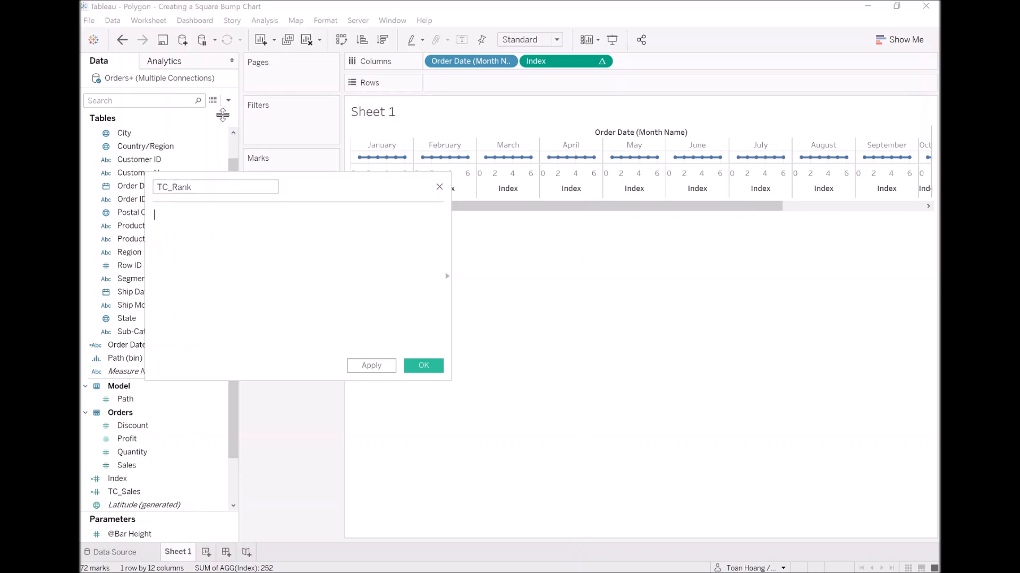
type("rank_uni")
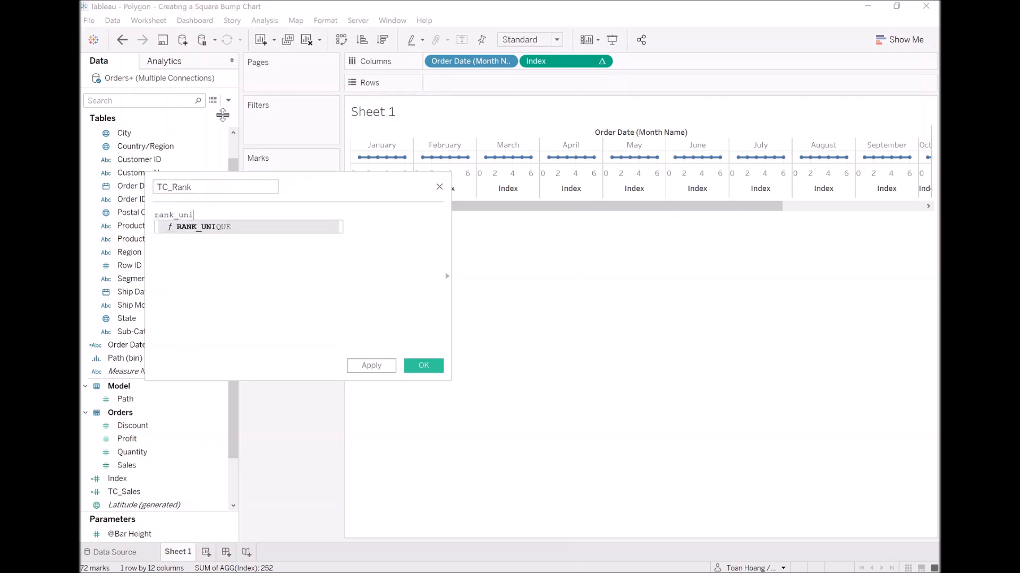
key("Return")
type("tc")
key("Return")
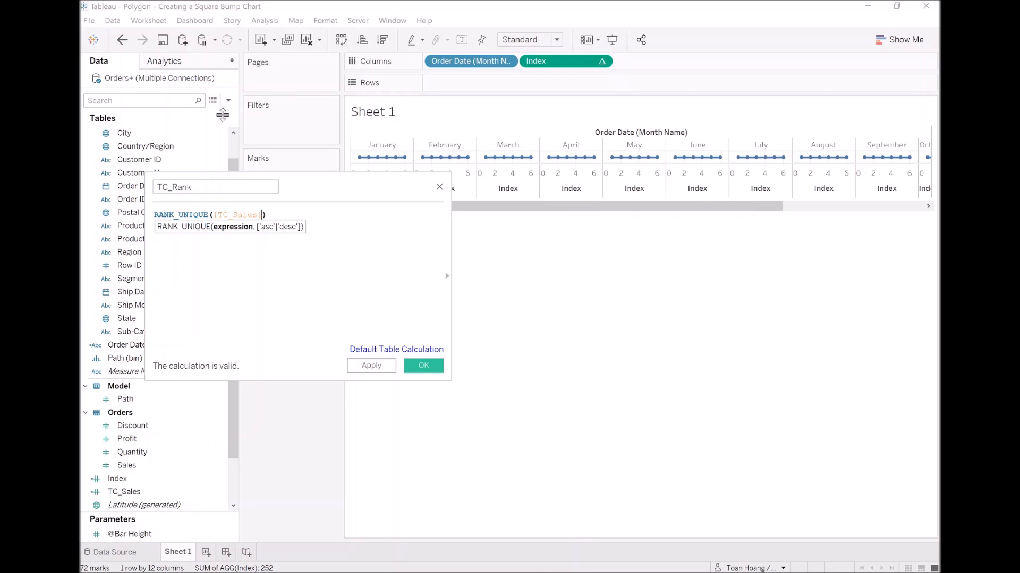
left_click(424, 367)
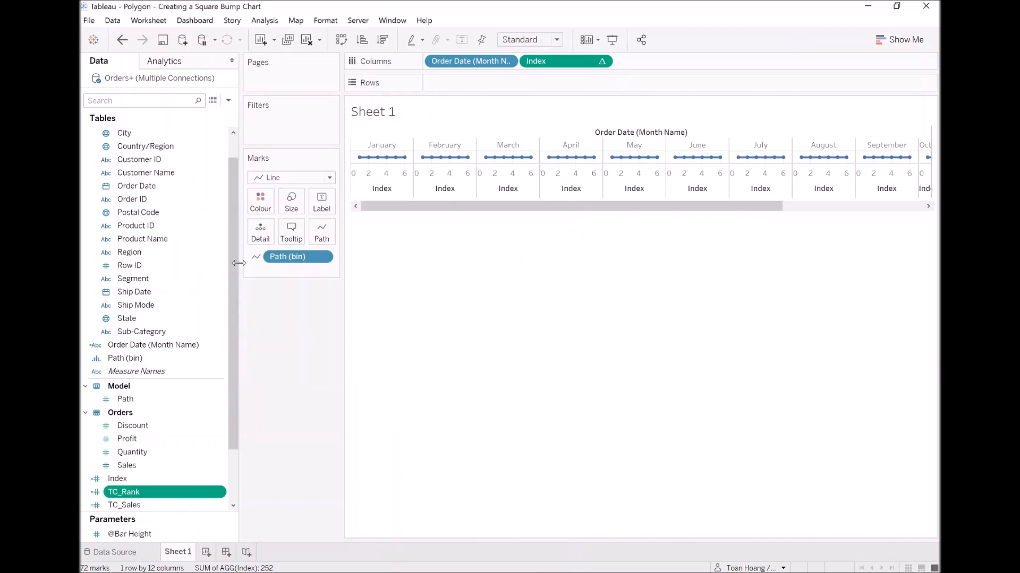
- Create a calculated field named TC_Next Rank with the formula LOOKUP([TC_Rank],1)
left_click(228, 100)
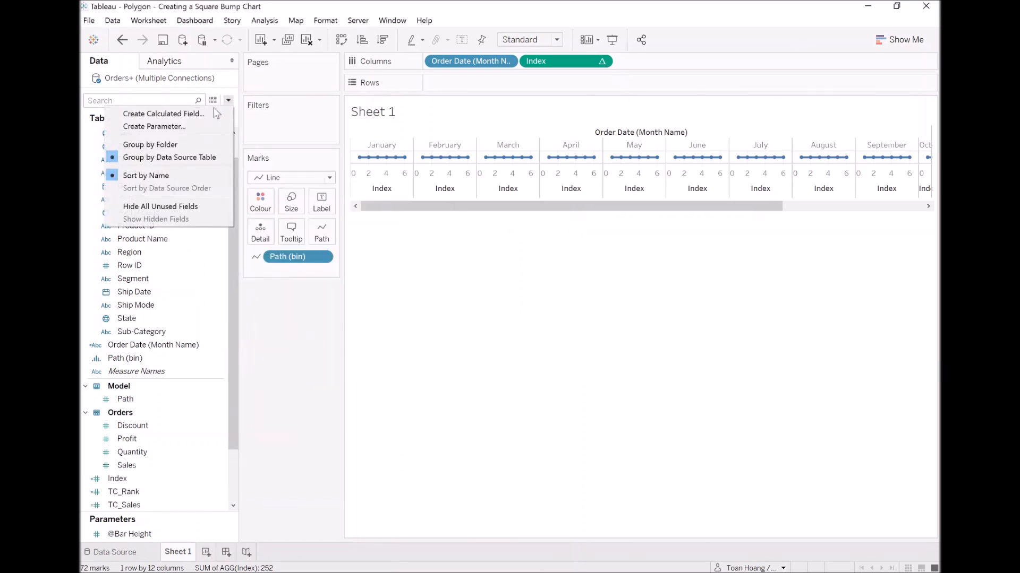
left_click(199, 113)
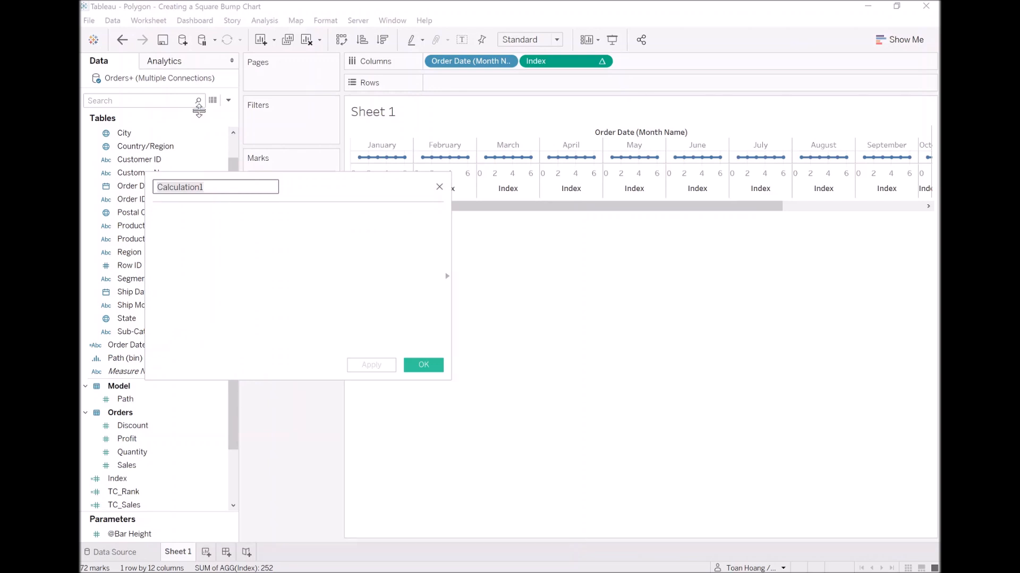
type("TC")
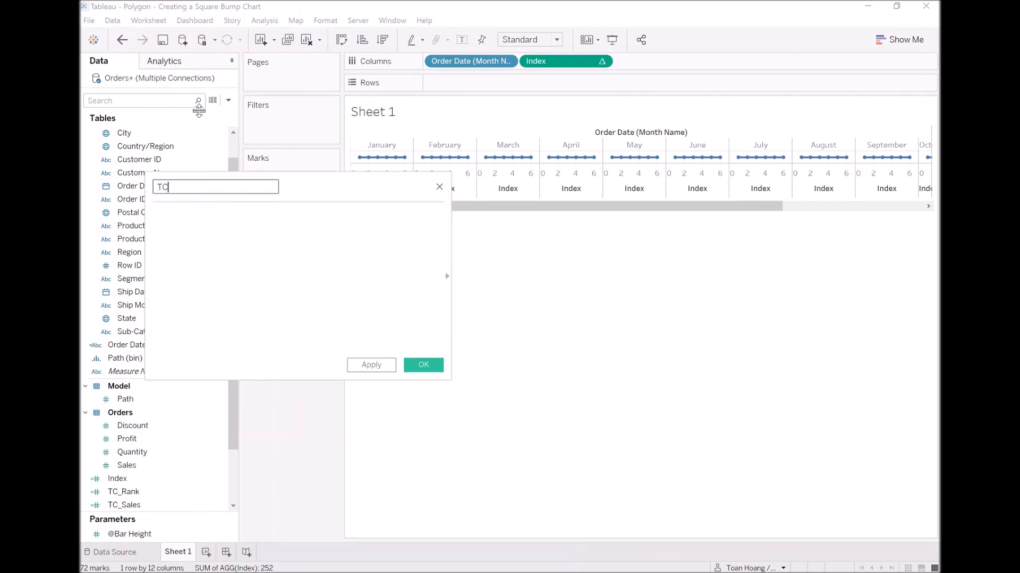
type("_Next Rank")
key("Tab")
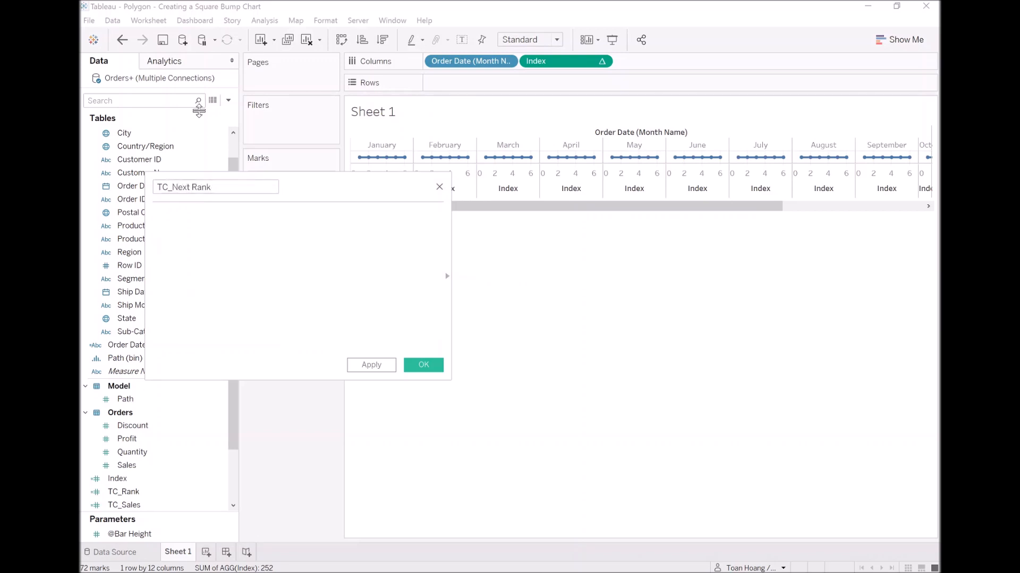
type("LOOKUP")
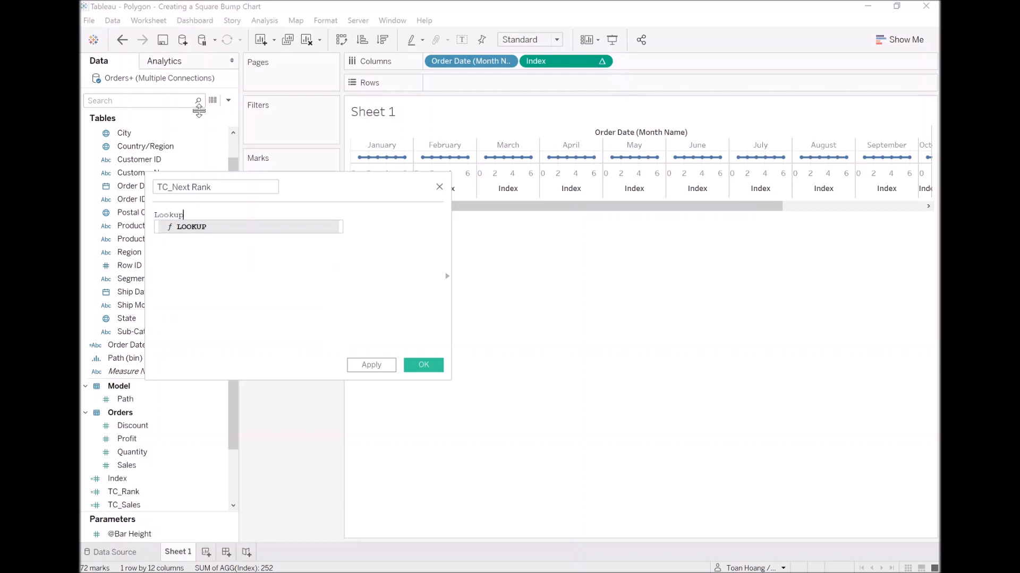
key("Return")
type("tc")
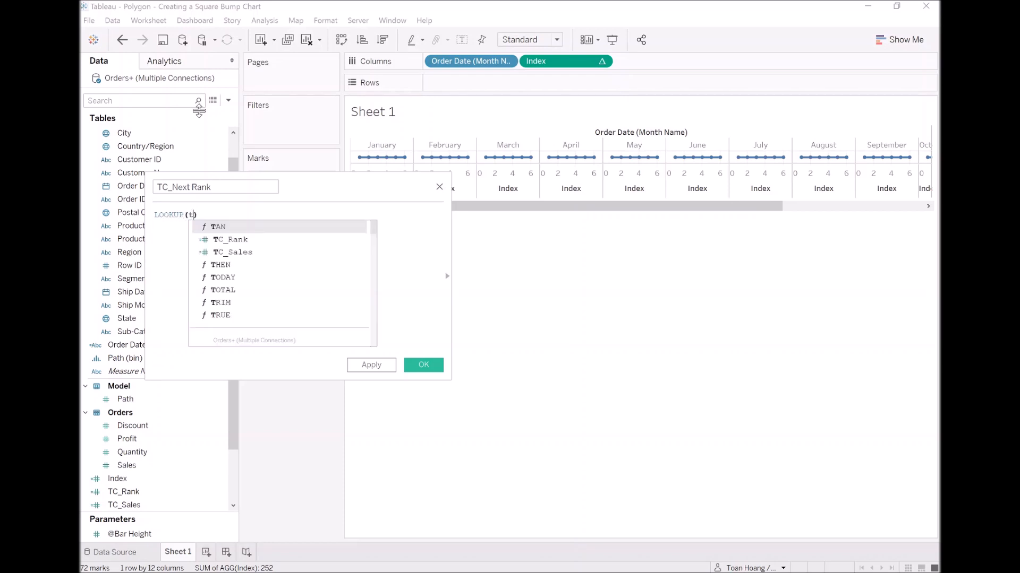
key("Return")
type(", 1")
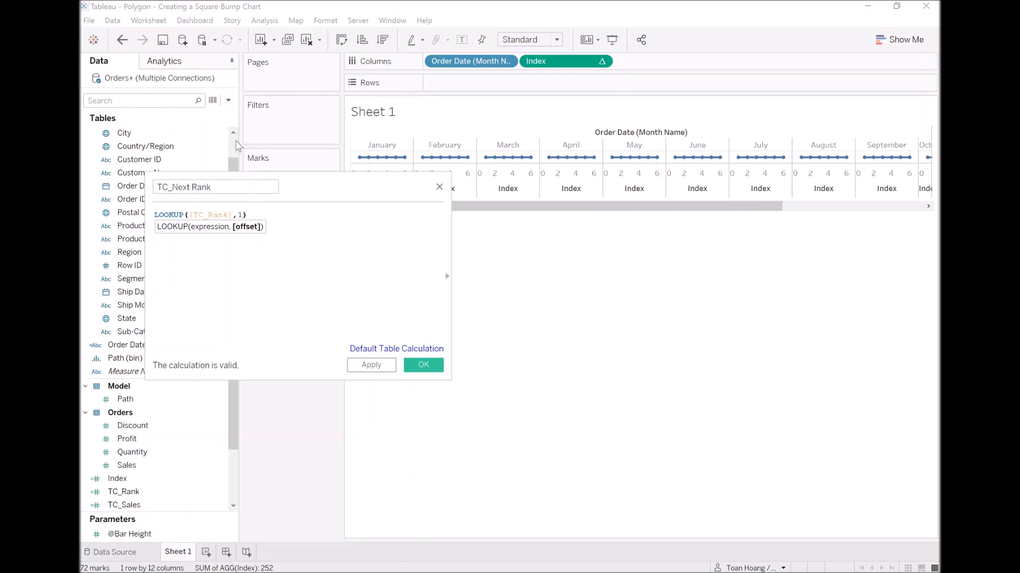
left_click(434, 366)
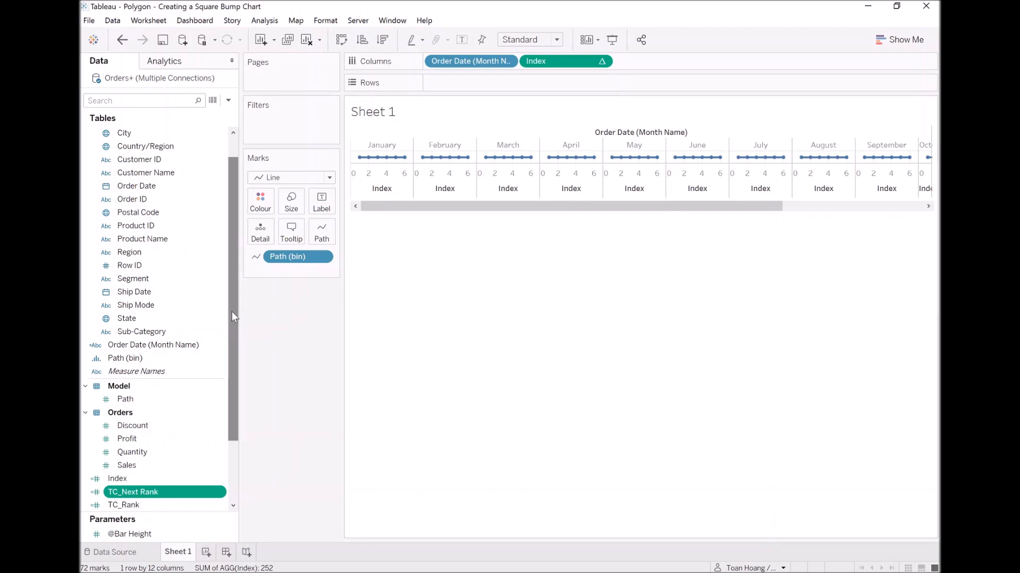
- Start a calculated field named X with the condition IF [Index] < 4 THEN [Index]
left_click_drag(231, 310, 244, 396)
right_click(149, 370)
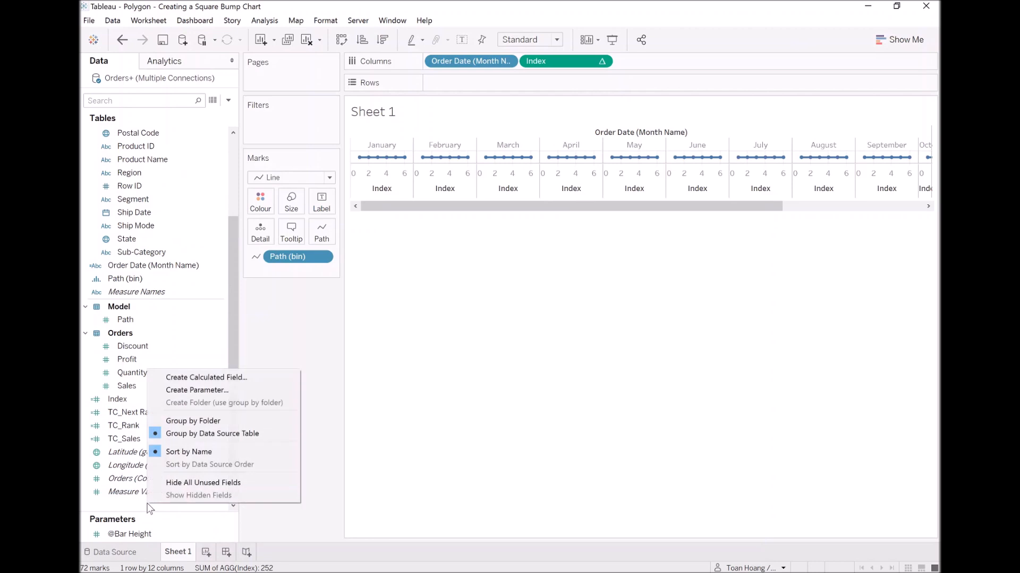
left_click(225, 379)
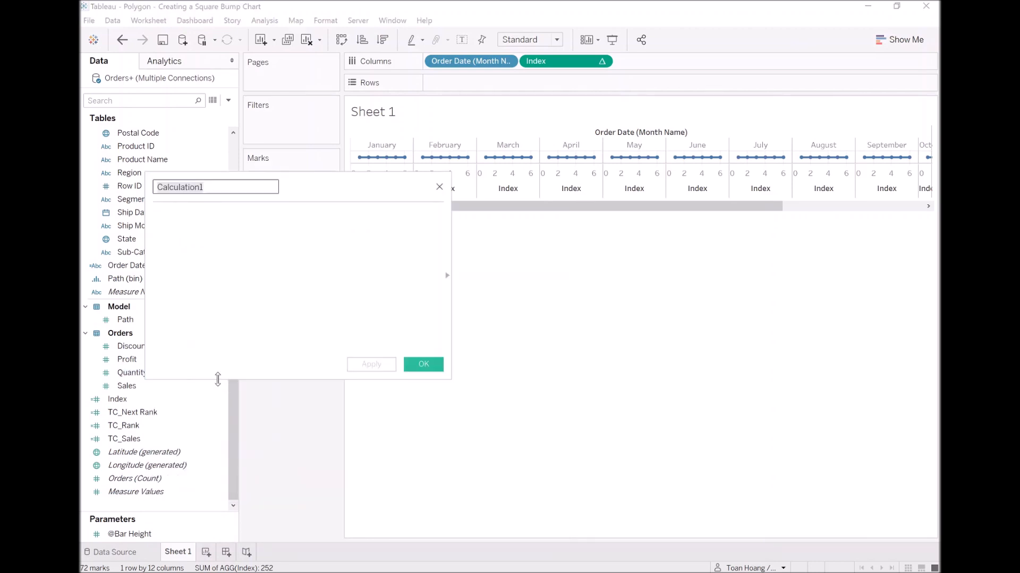
type("X")
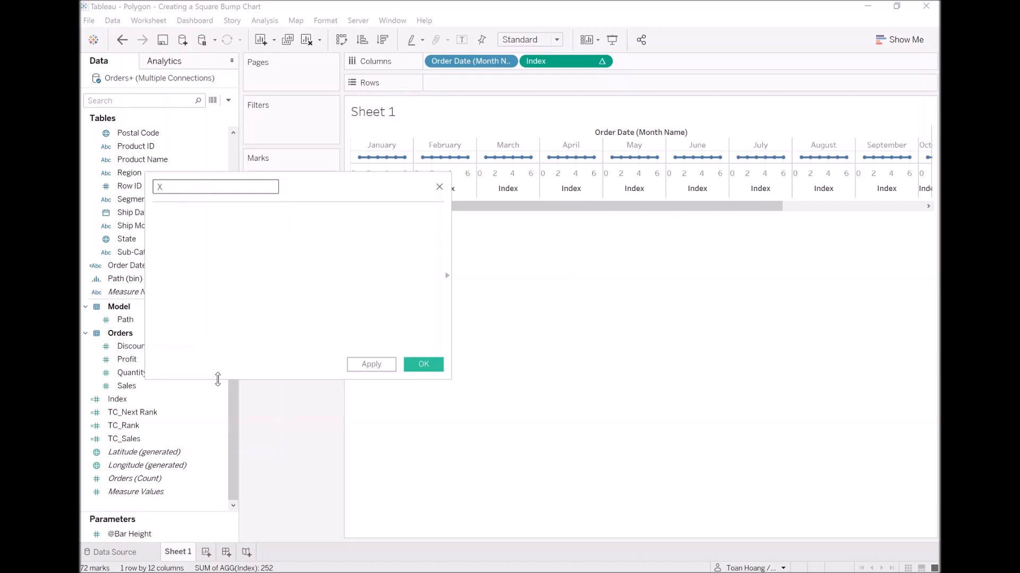
key("Tab")
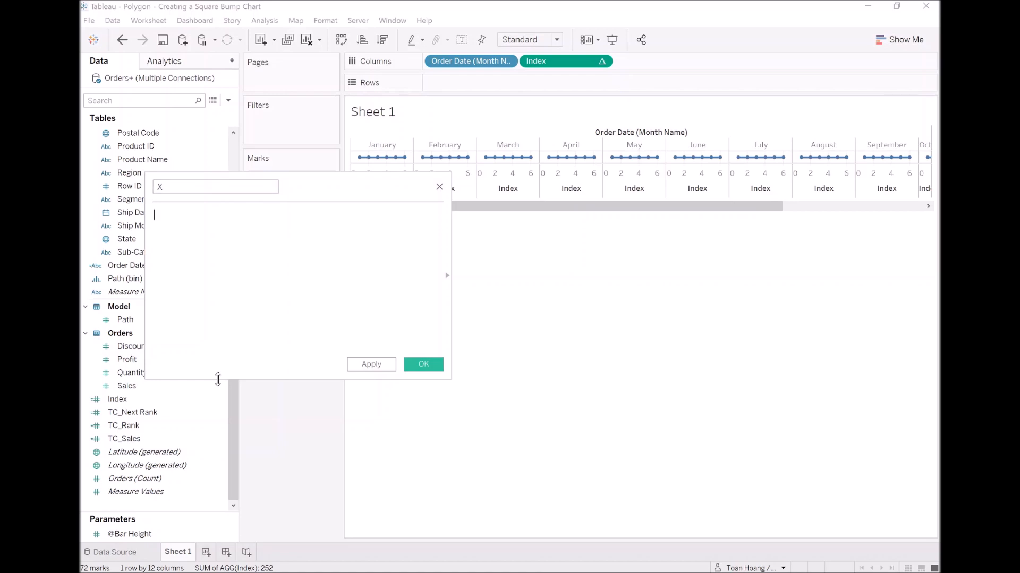
type("IF")
type(" [Index]")
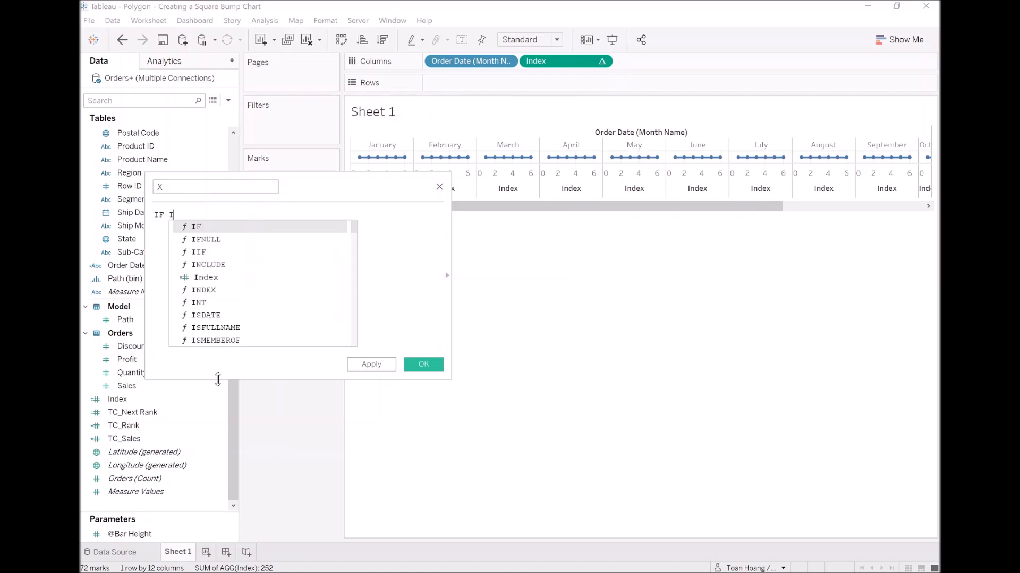
key("Return")
type("< 4")
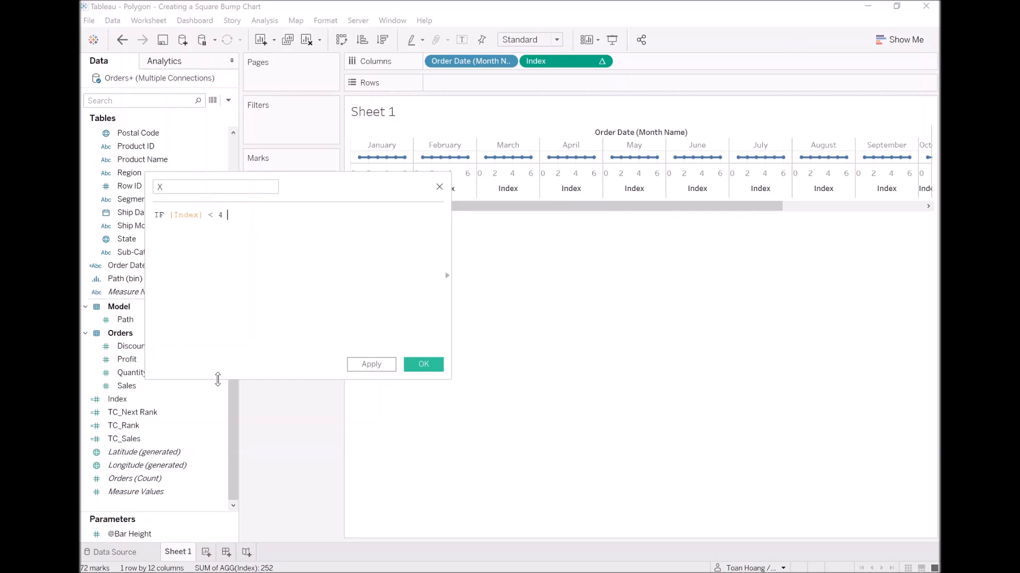
type(" THEN")
key("Return")
key("Tab")
type("[Index]")
key("Return")
- Complete the X formula with ELSE 7 - [Index] END and save the calculated field
type("ELSE")
key("Return")
key("Tab")
type("7")
type(" - [Index]")
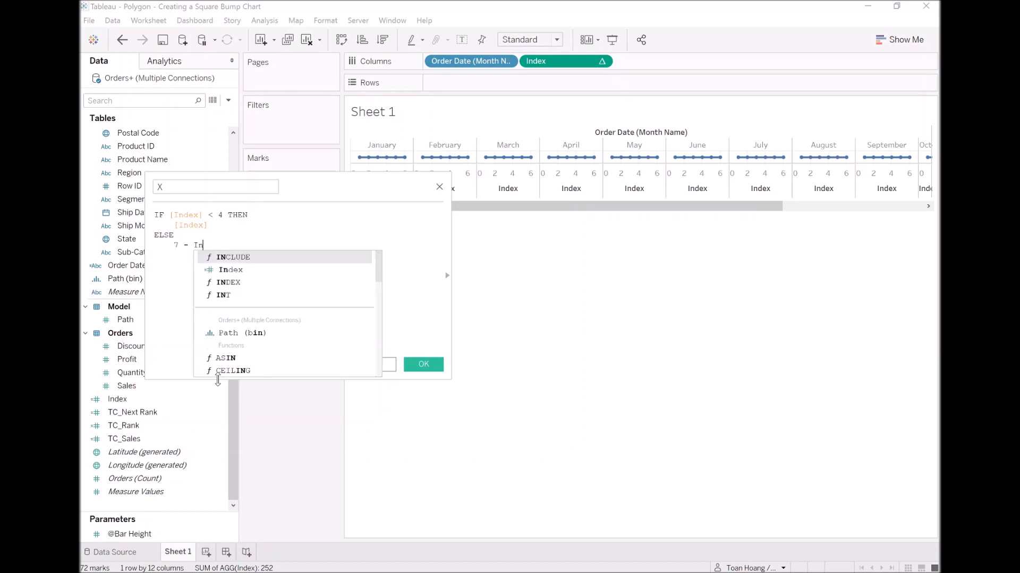
key("Return")
type("END")
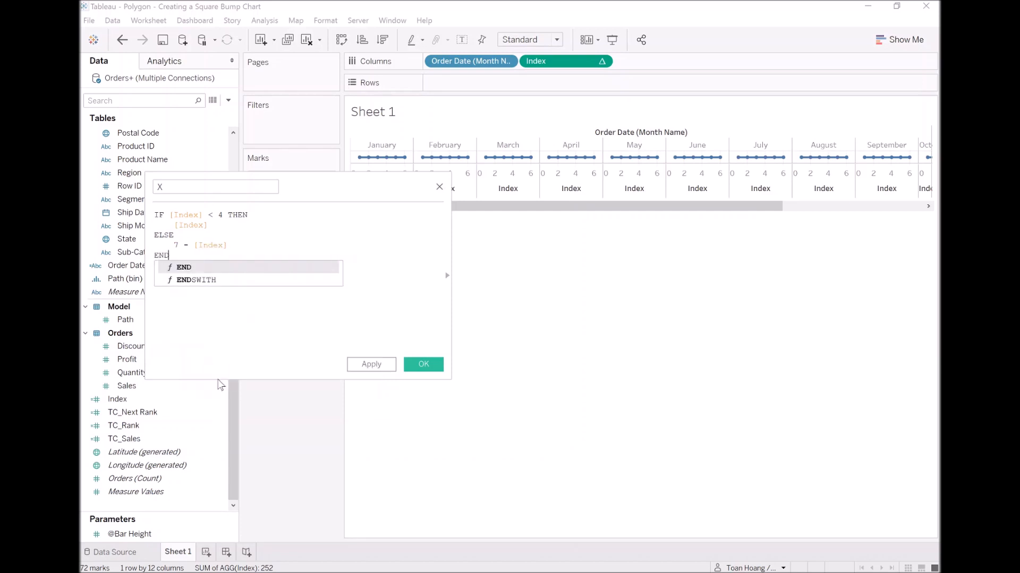
key("Escape")
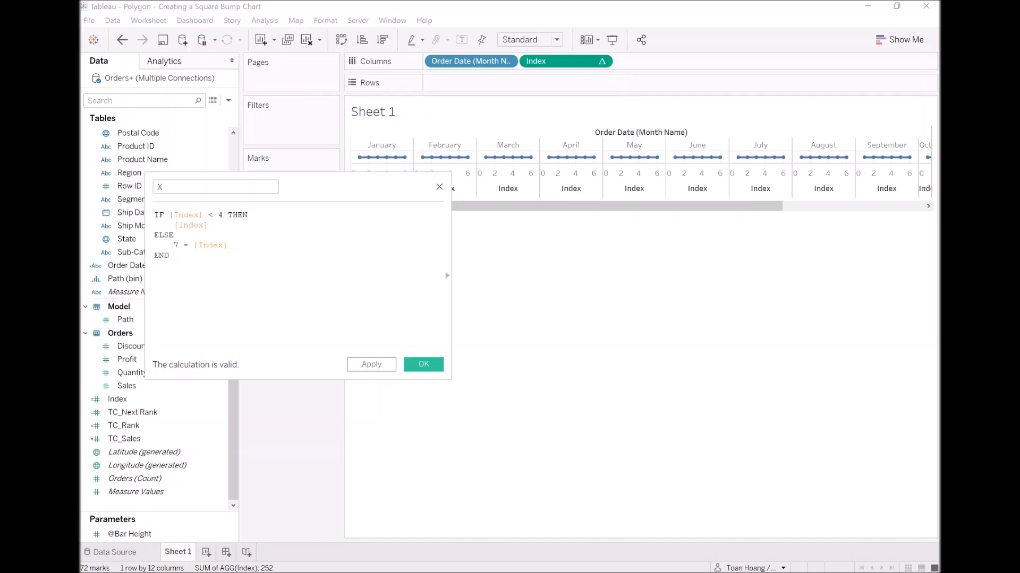
left_click(428, 363)
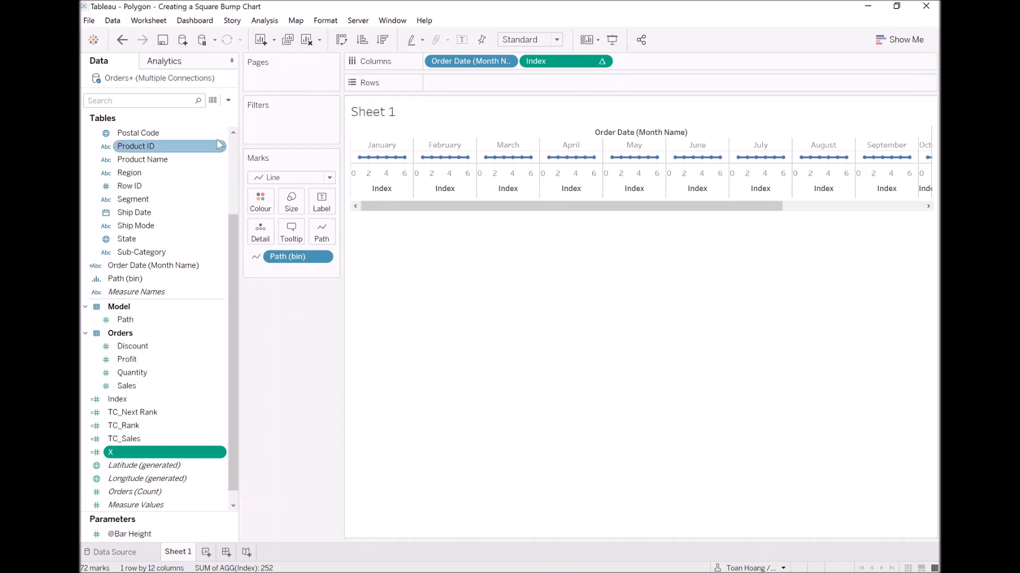
- Start a calculated field named Y with the condition IF [Index] = 1 OR [Index] = 2 THEN [TC_Rank]
left_click(228, 100)
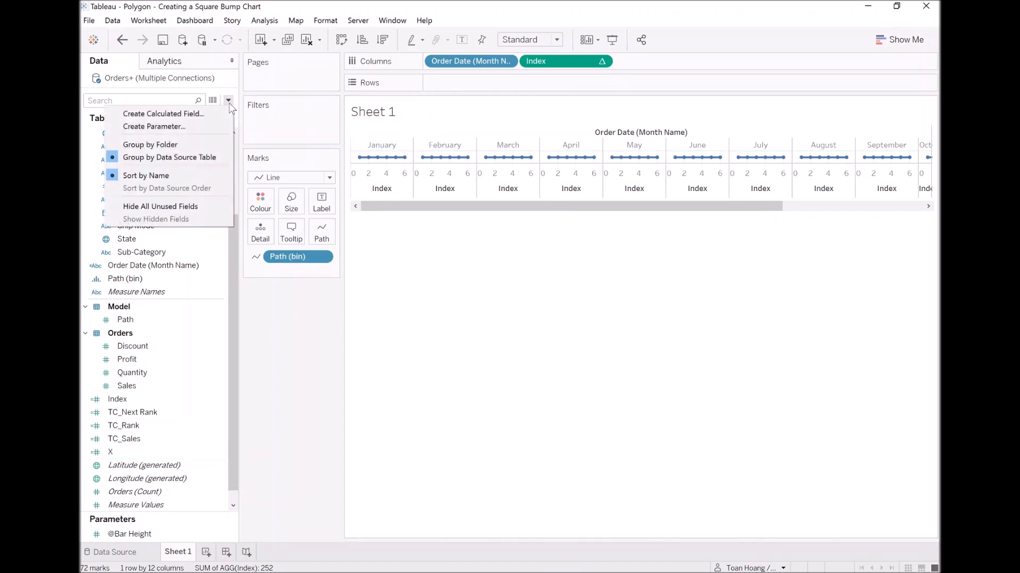
left_click(208, 111)
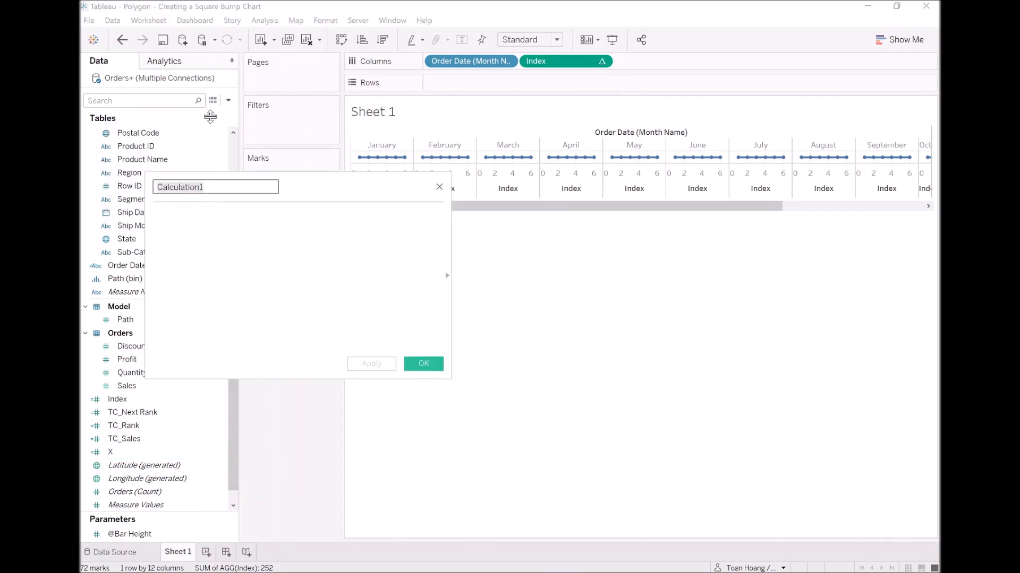
type("Y")
key("Tab")
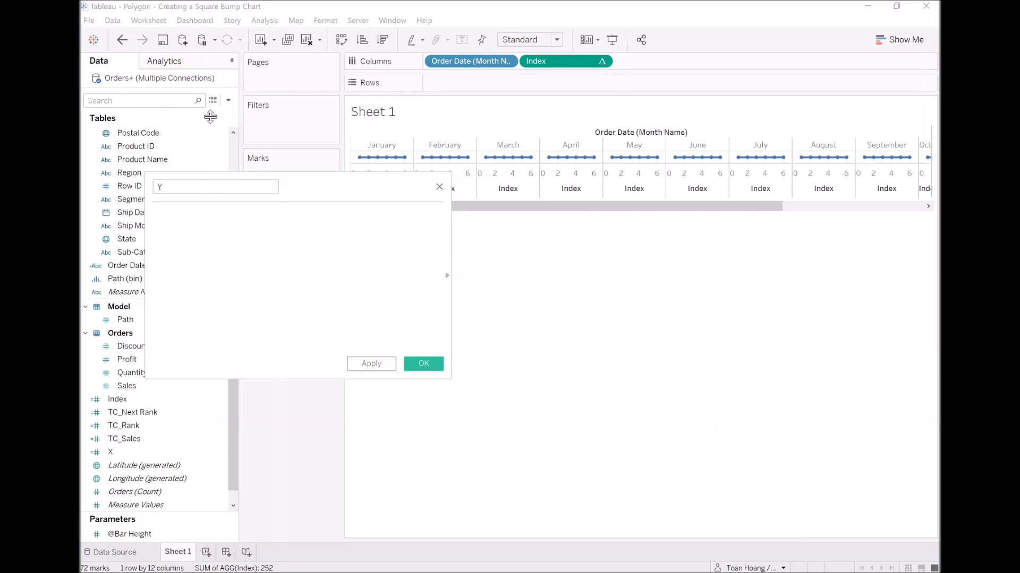
type("IF [Index]")
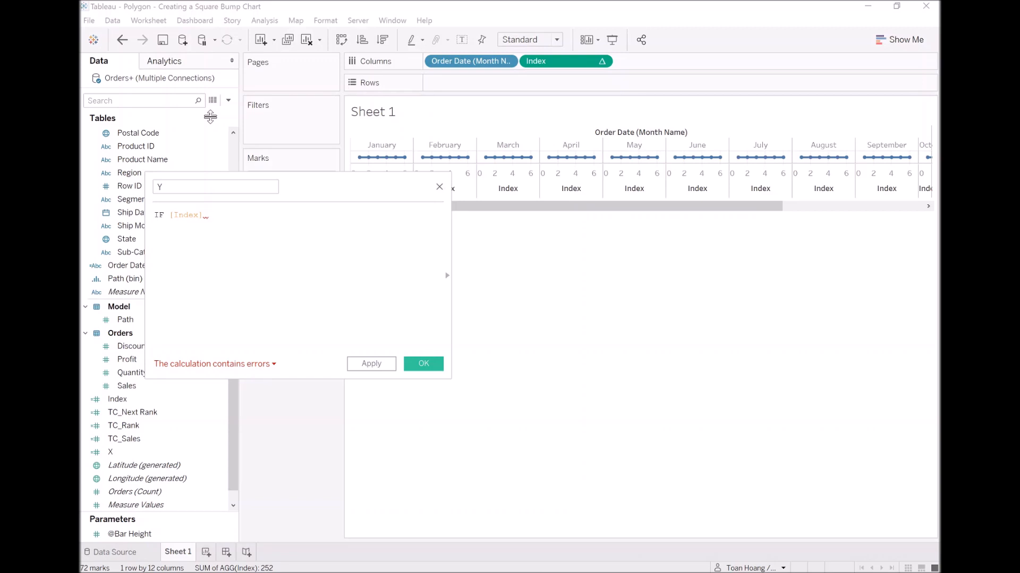
type(" = 1 ")
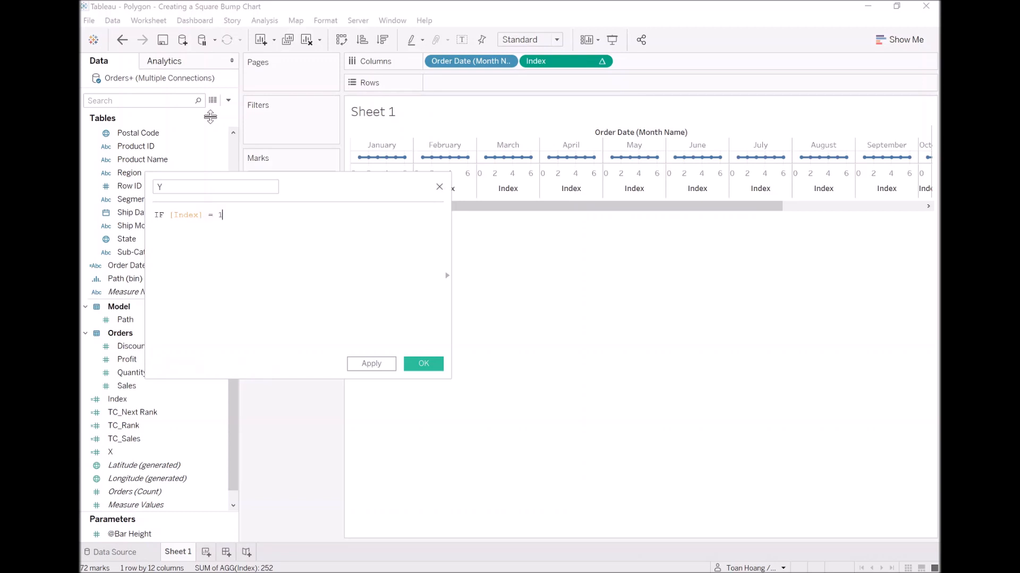
type("OR")
type(" [Index]")
key("Return")
type("= 2 THEN")
key("Return")
key("Tab")
type("tc")
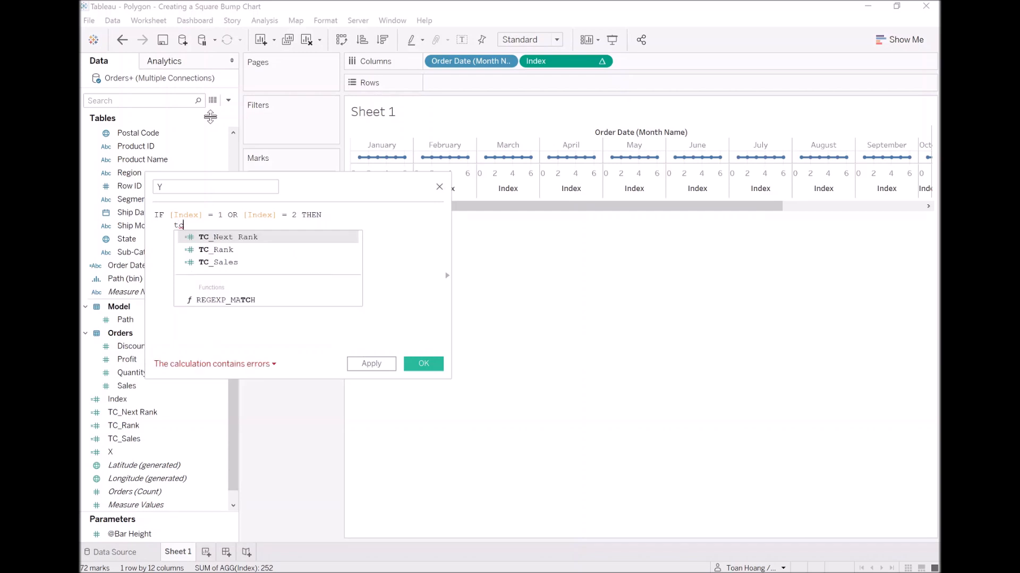
key("Down")
key("Return")
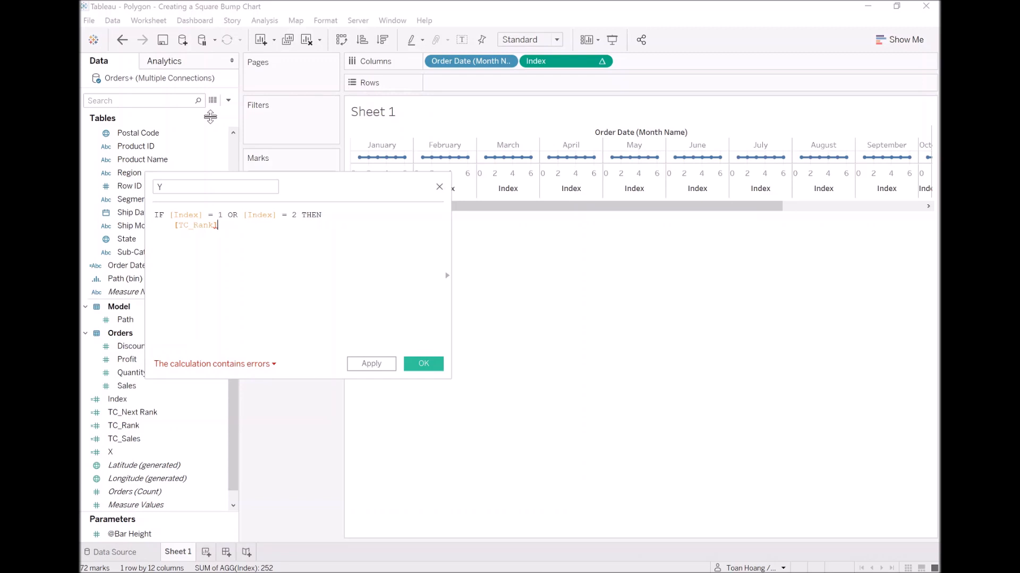
- Add the branch ELSEIF [Index] = 3 THEN [TC_Next Rank] to the Y formula
key("Return")
type("E")
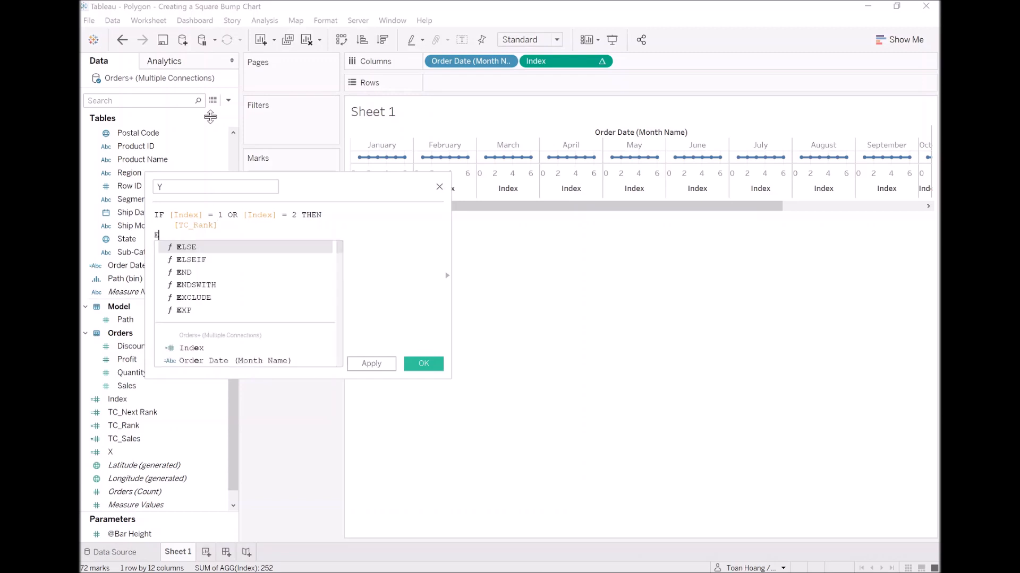
type("LSEIF [Index]")
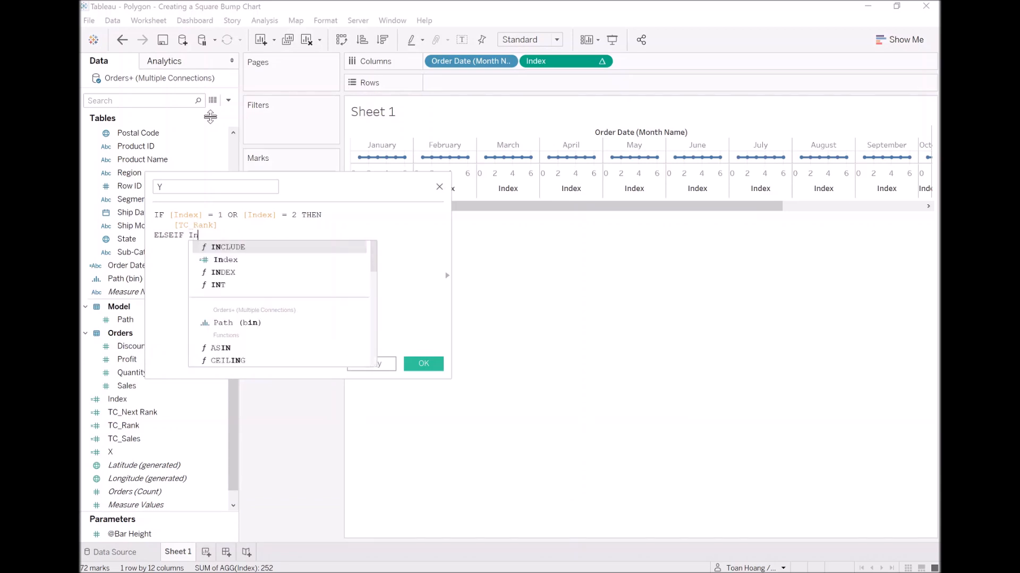
type(" 3")
key("BackSpace")
type("= 3 ")
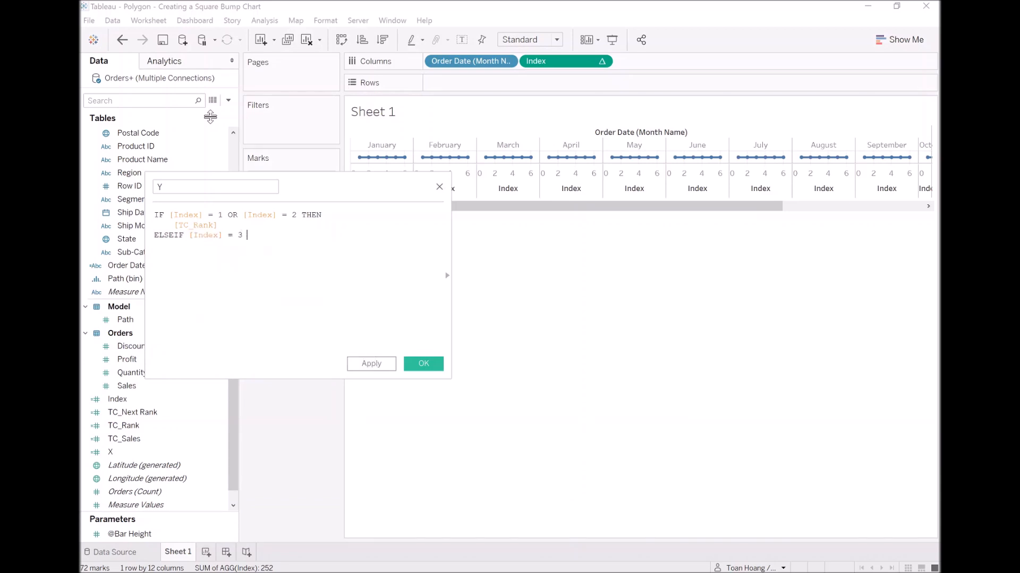
type("THEN")
key("Return")
key("Tab")
type("[TC_Next Rank]")
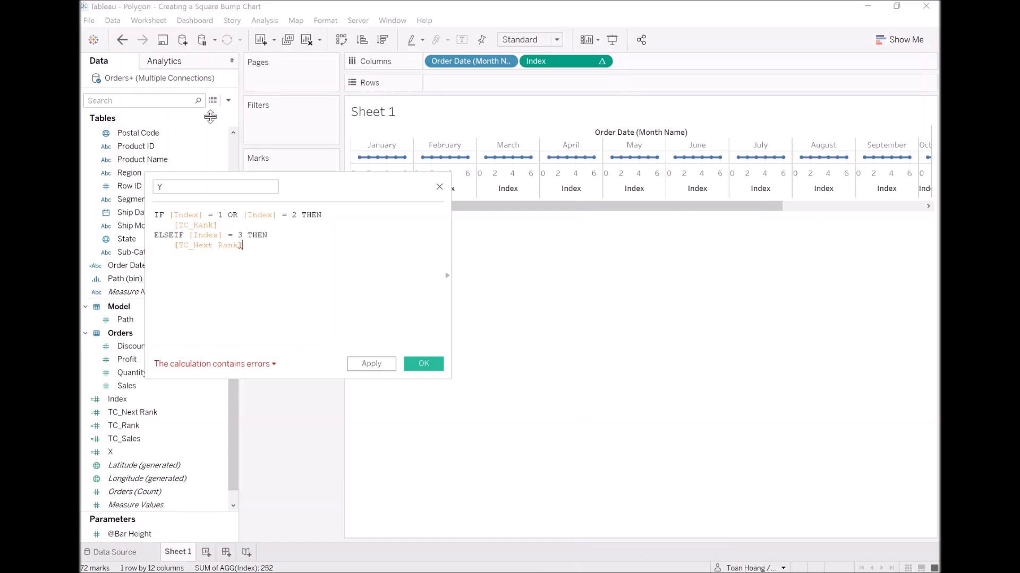
key("Return")
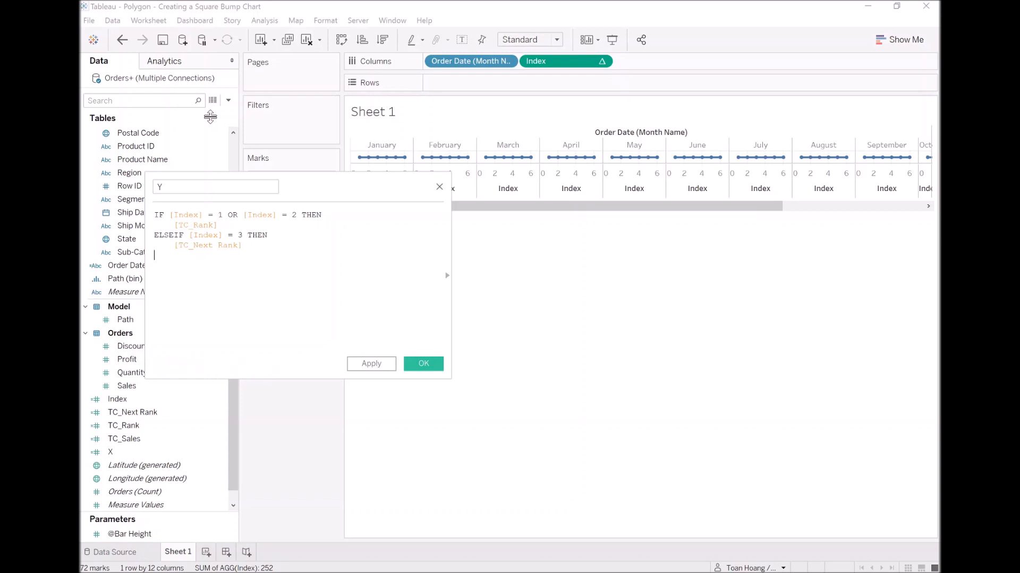
type("EL")
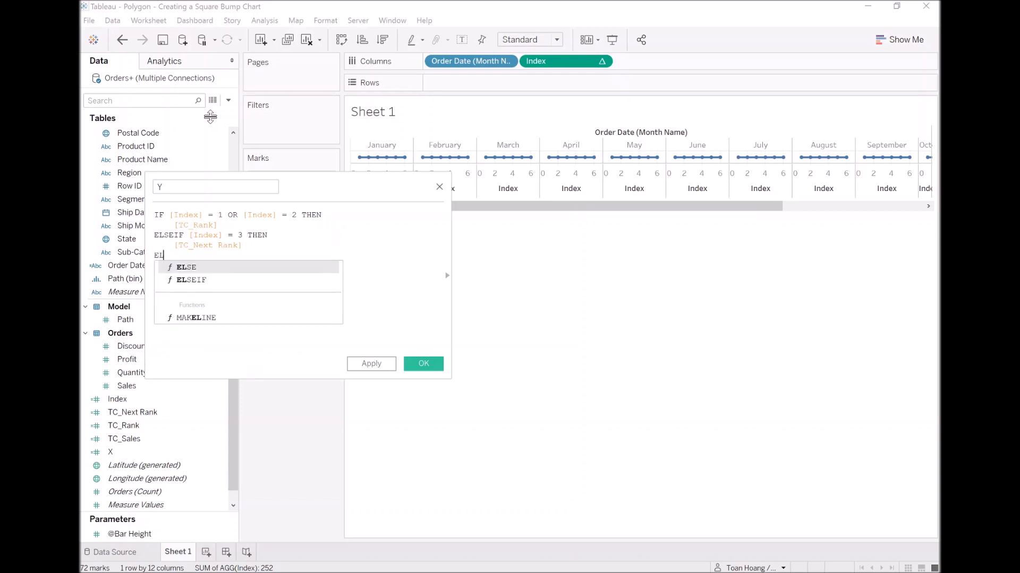
type("SEIF ")
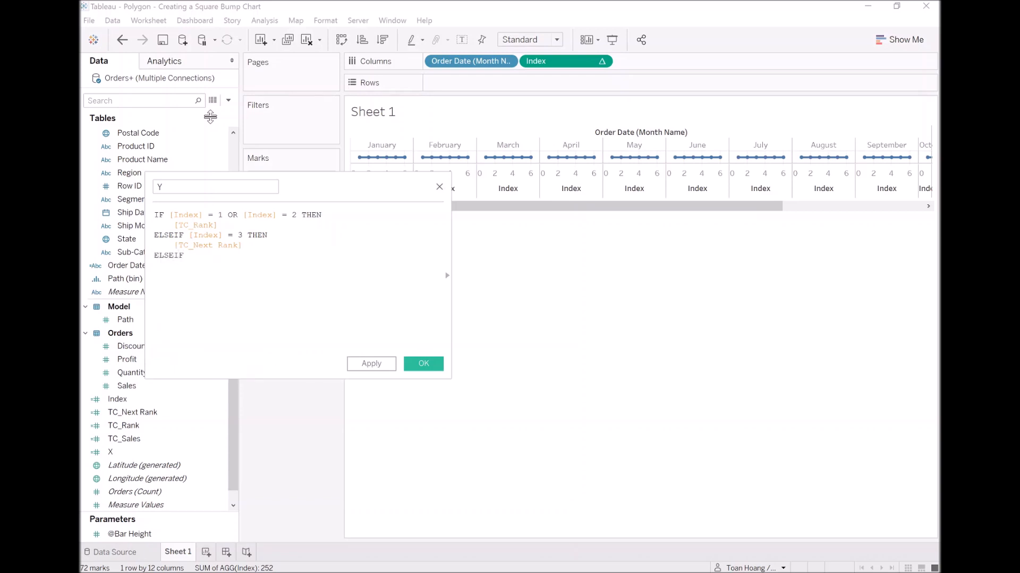
type("[Index] = 4 THEN")
key("Return")
key("Tab")
type("[TC")
key("Return")
type("+ @")
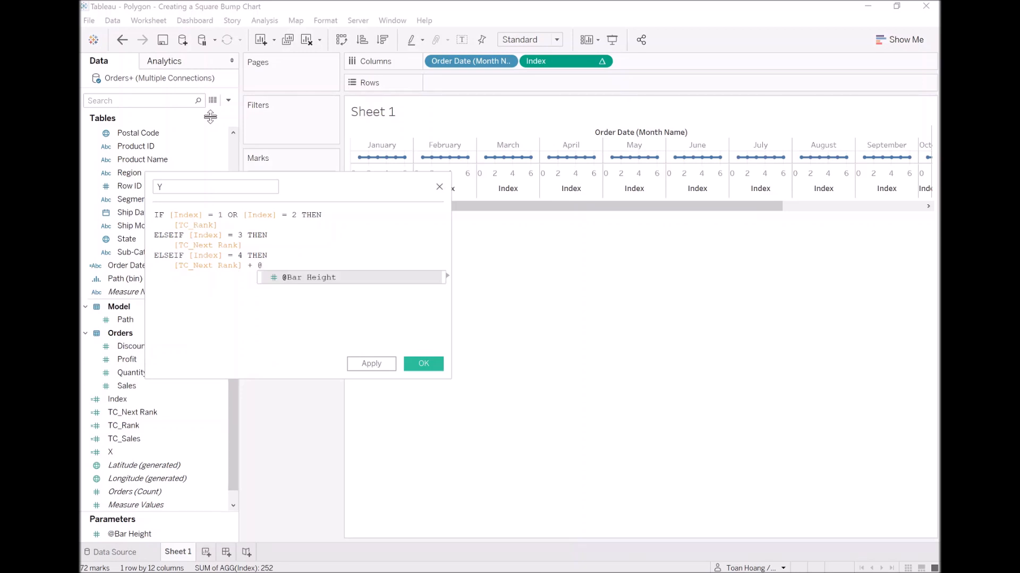
key("Return")
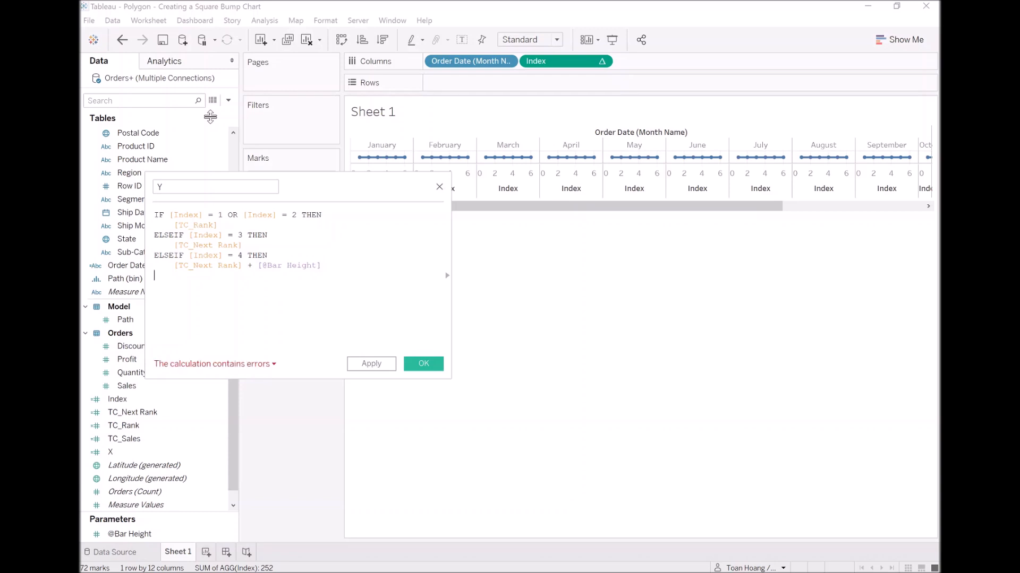
- Add the condition ELSEIF [Index] = 5 OR [Index] = 6 THEN to the Y formula
key("Return")
type("ELSE")
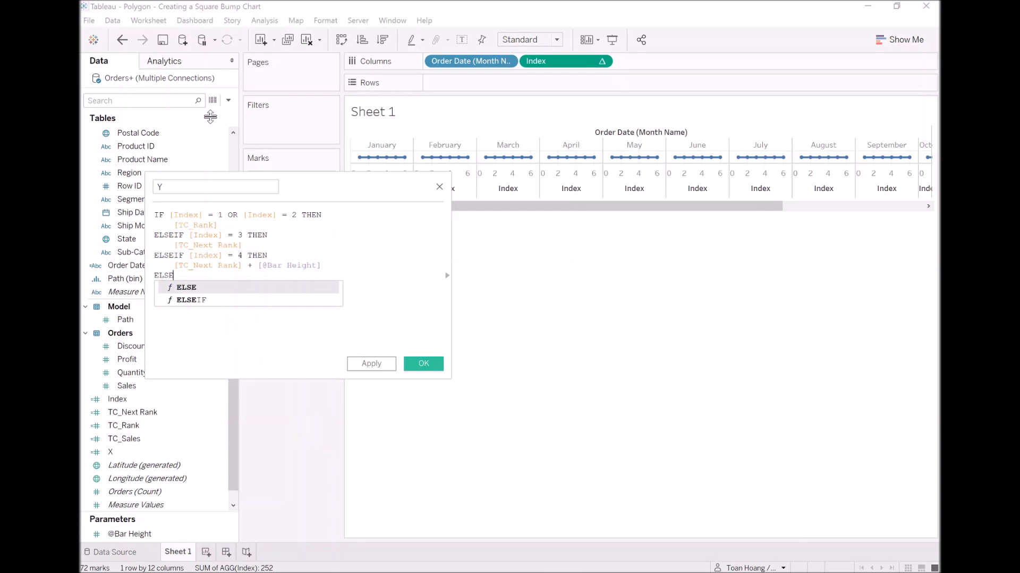
type("IF [In")
type("de")
key("Return")
type("= 5 ")
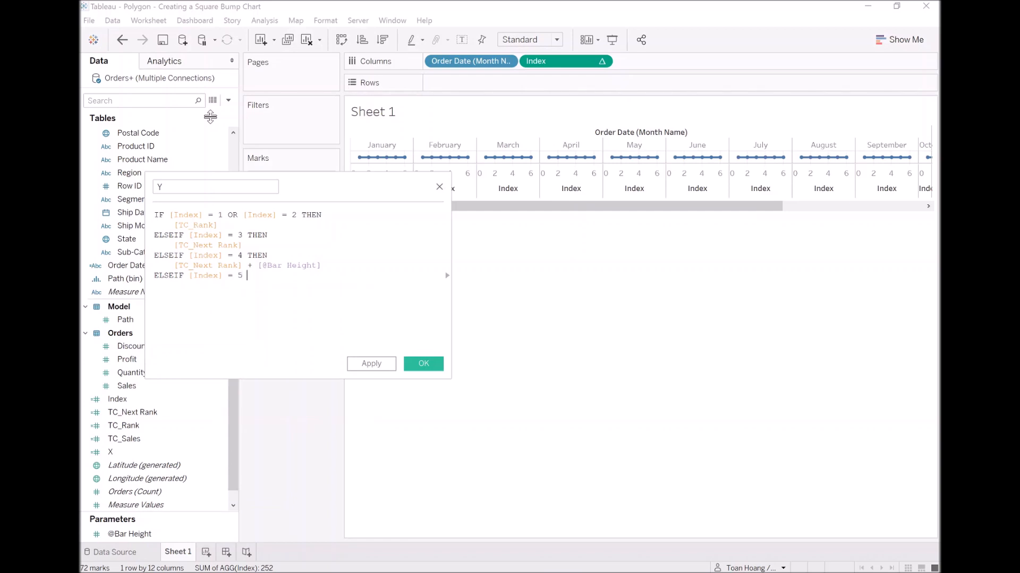
type("OR Inde")
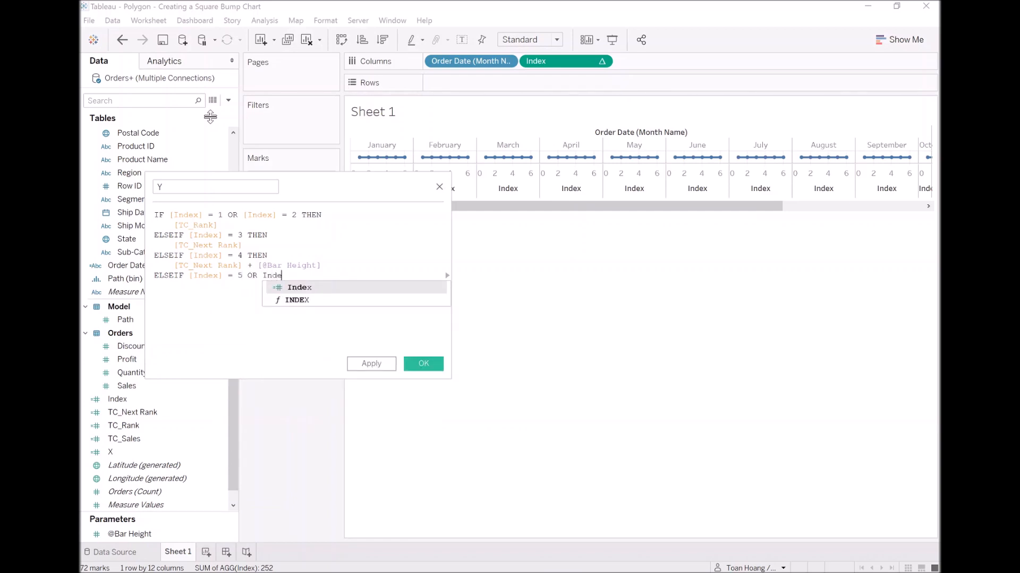
key("Return")
type("= 6 ")
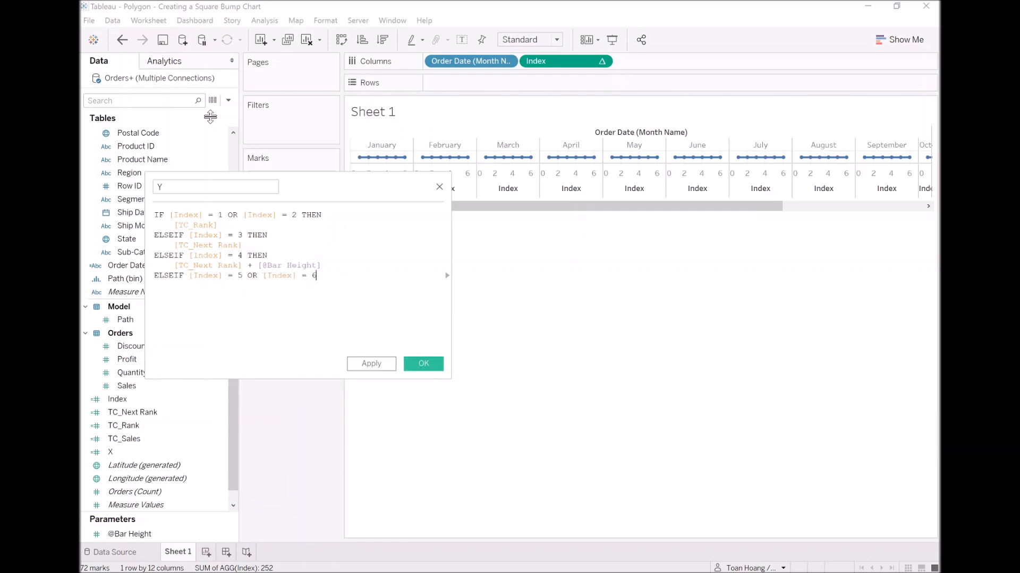
type("THEN")
key("Return")
type("TC")
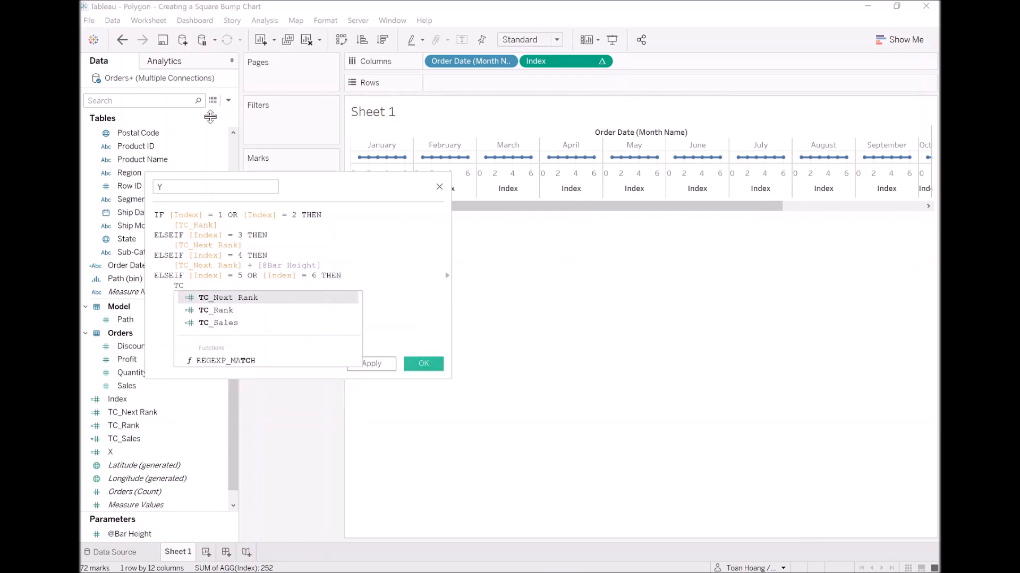
key("Return")
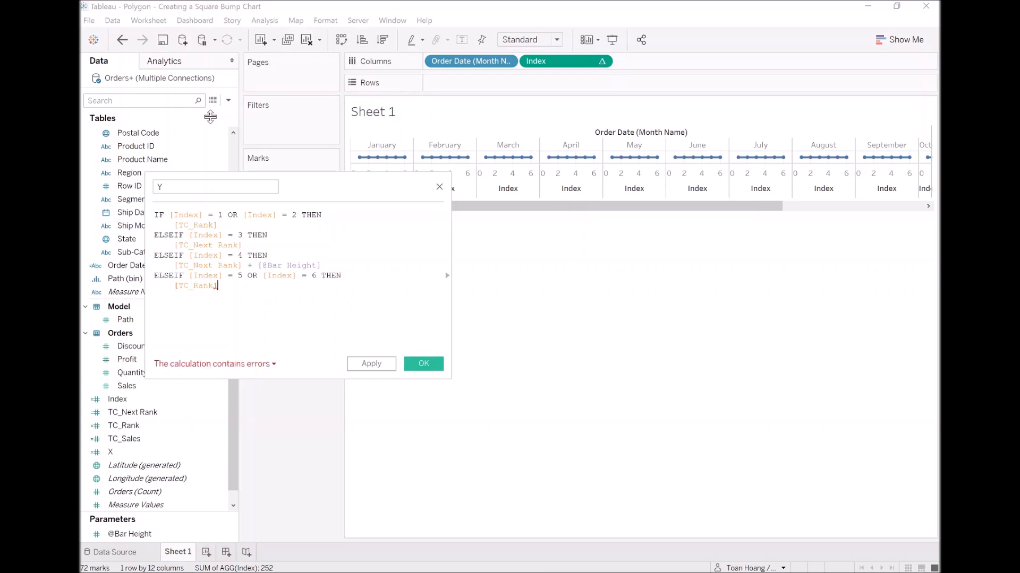
type("+")
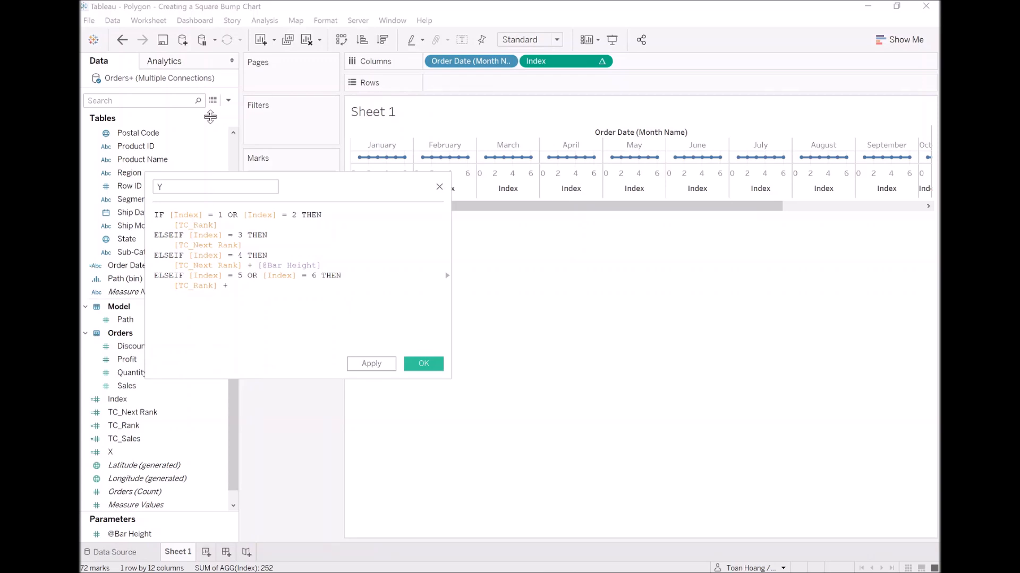
type("@")
key("Return")
type("END")
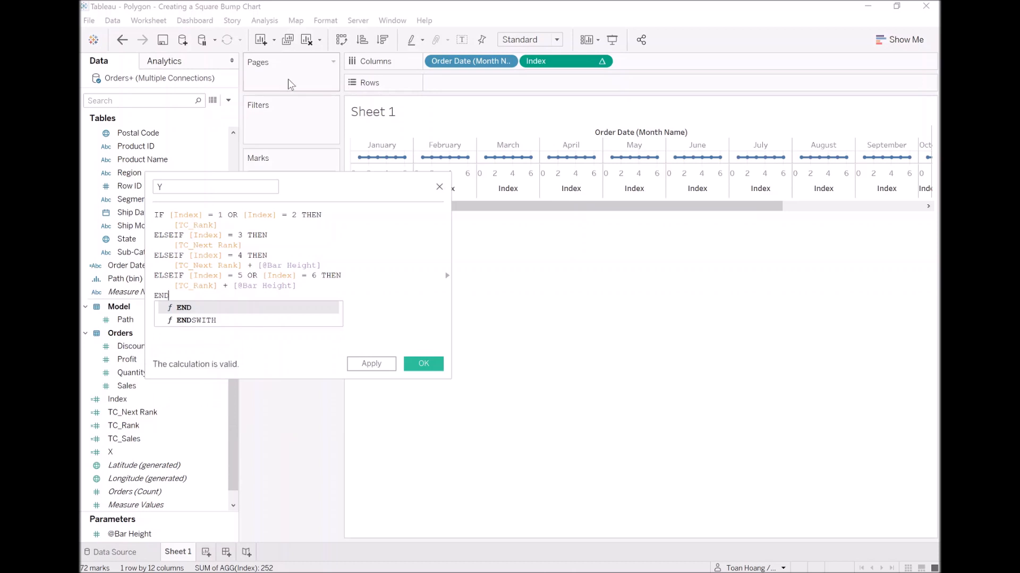
- Check the Y formula's branches against the January points in the chart and save the calculated field
left_click(333, 222)
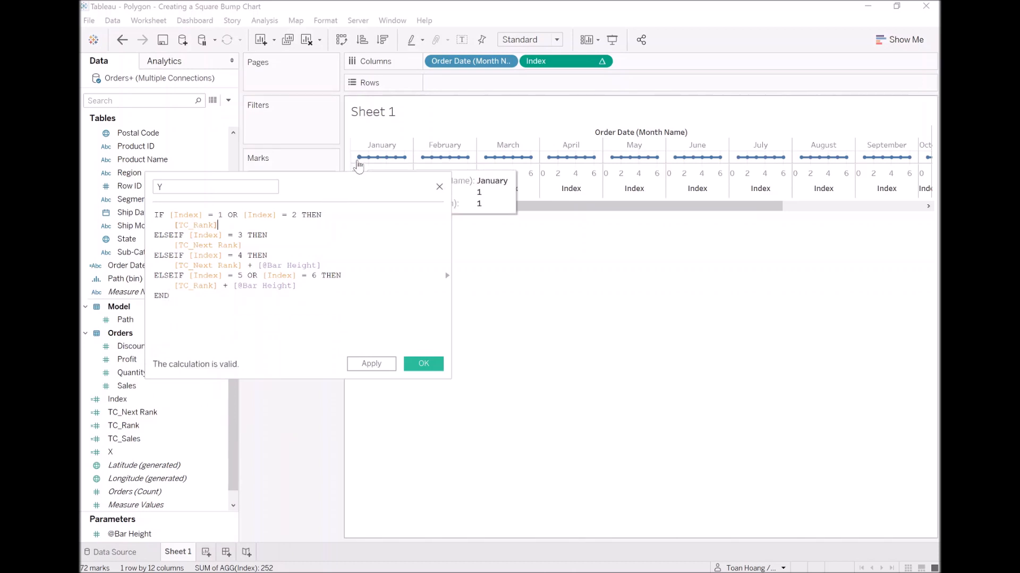
left_click_drag(349, 180, 563, 227)
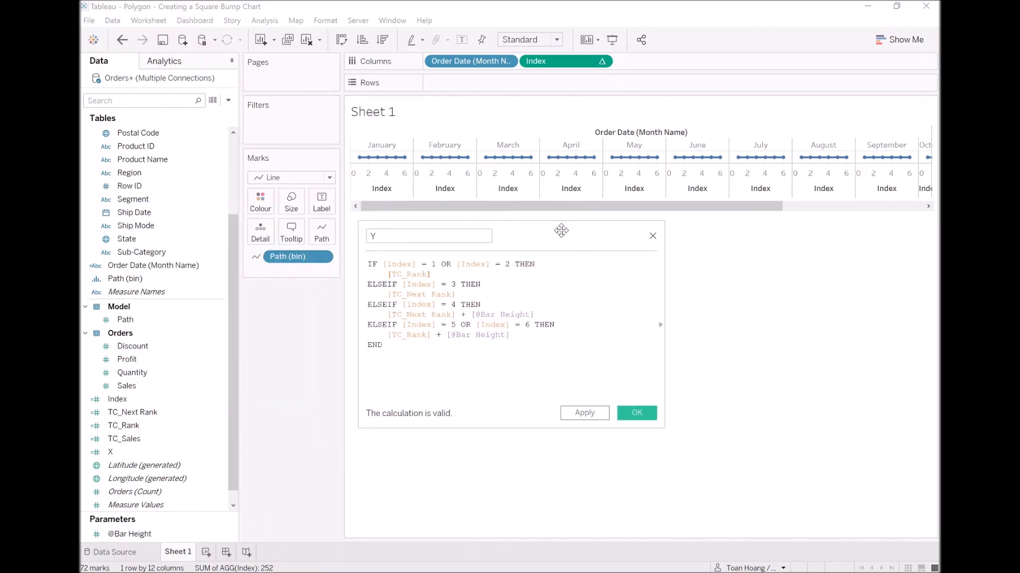
mouse_move(358, 161)
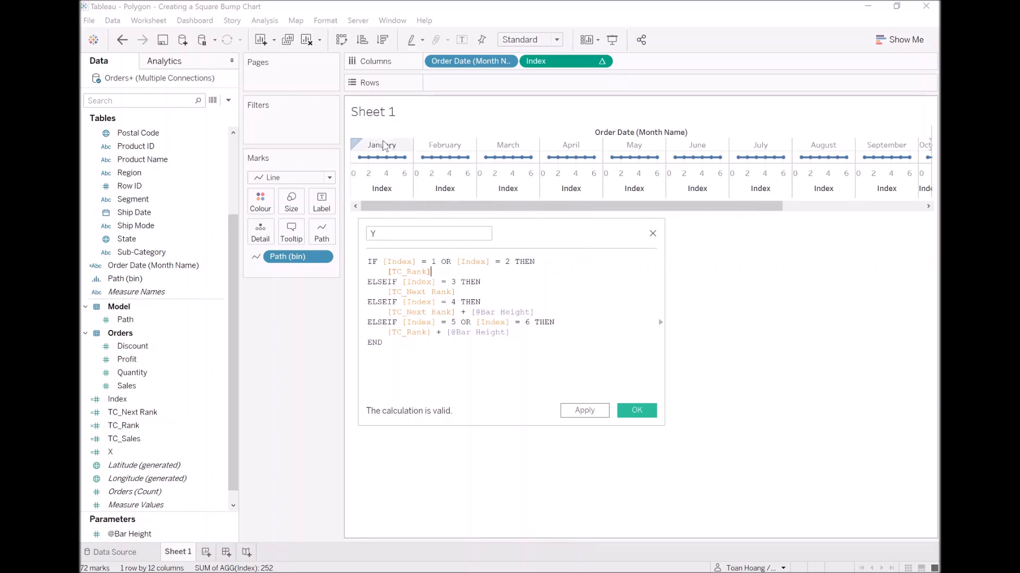
left_click_drag(387, 332, 431, 332)
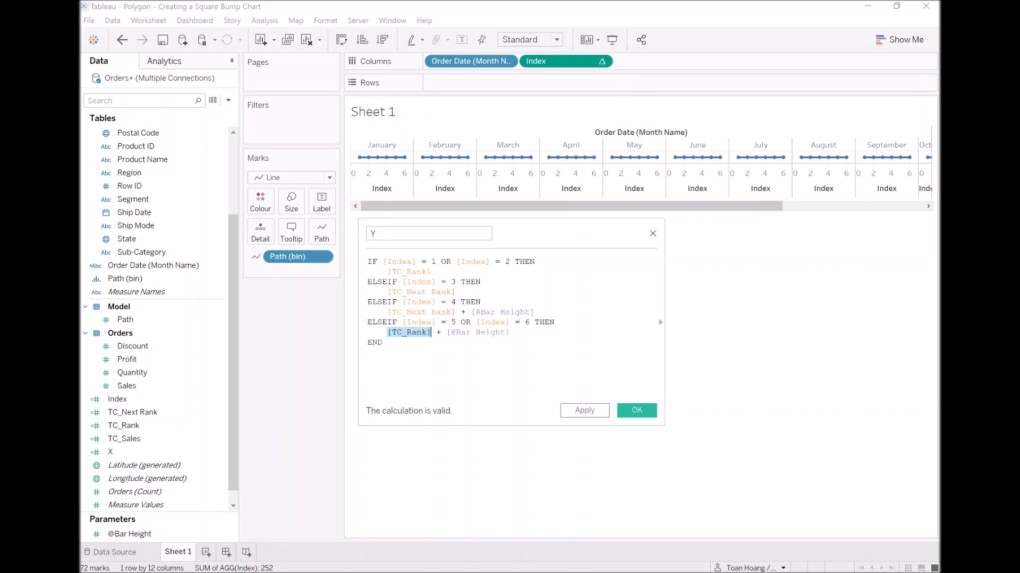
left_click(640, 412)
left_click(638, 412)
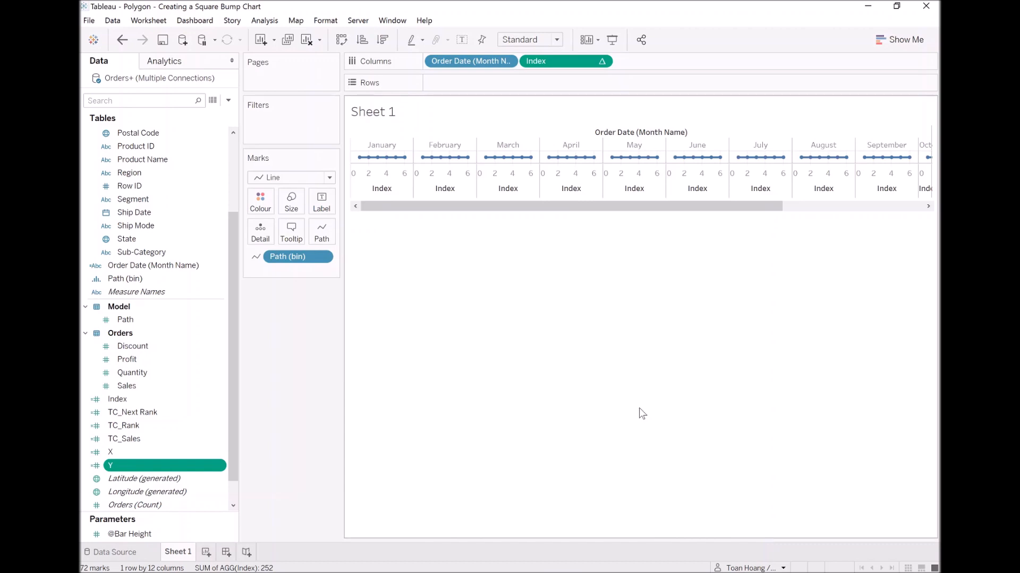
- Replace Index with X on Columns and place Y on Rows
left_click_drag(553, 62, 305, 326)
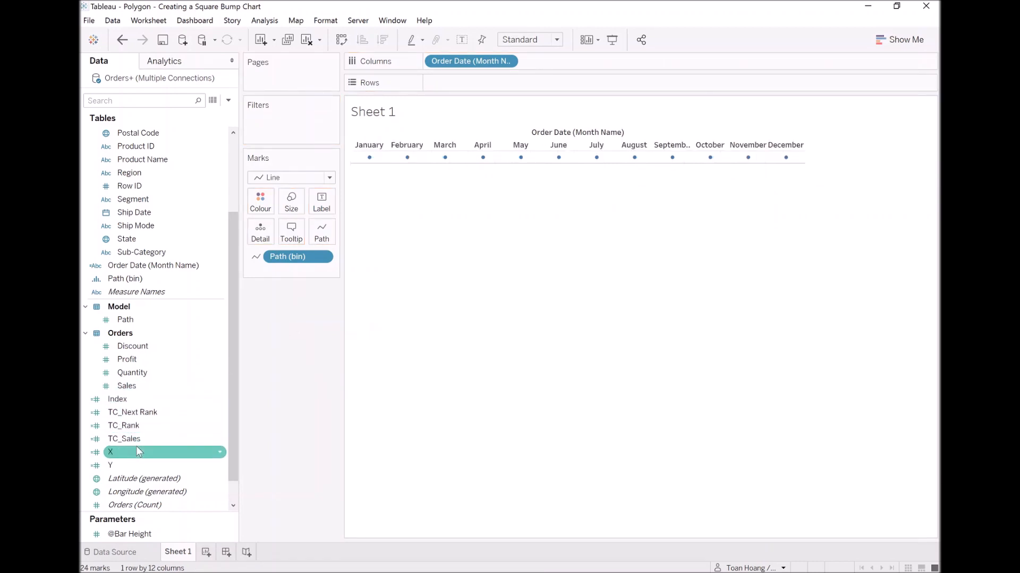
left_click_drag(136, 450, 549, 62)
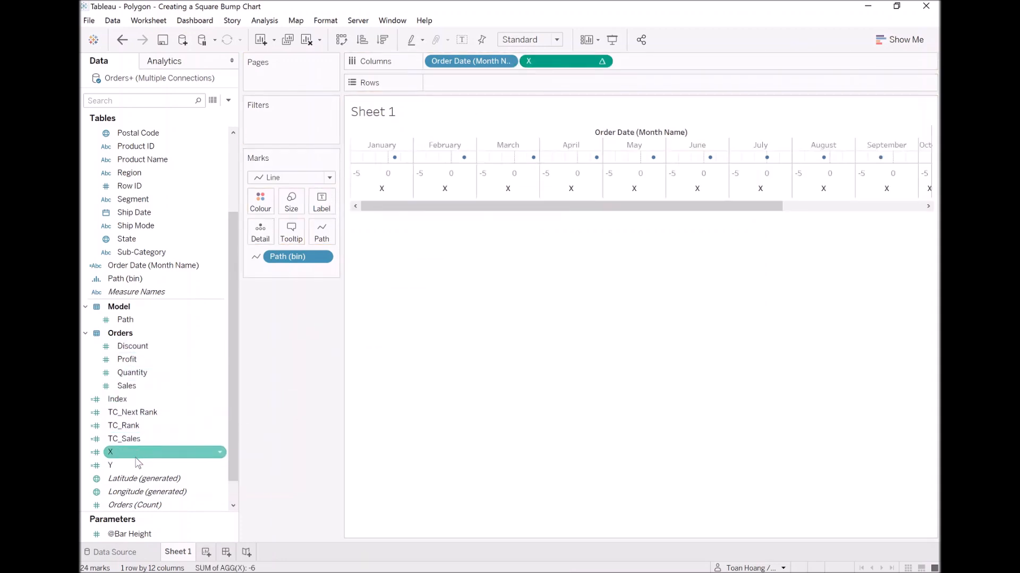
mouse_move(129, 464)
left_mouse_down()
mouse_move(421, 290)
mouse_move(474, 85)
left_mouse_up()
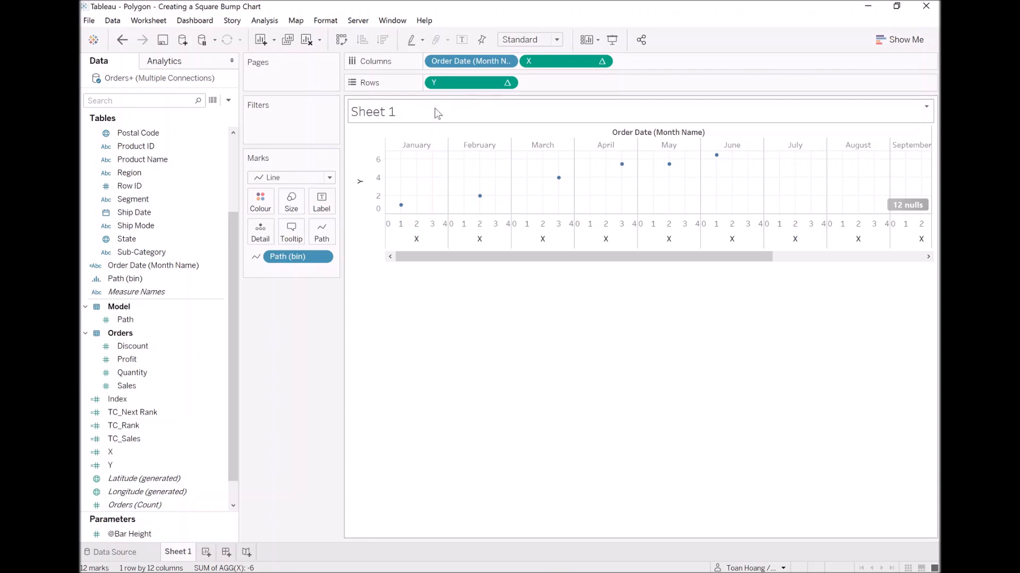
- Colour the line marks by the Region field from the Orders table
scroll(170, 251, "up", 4)
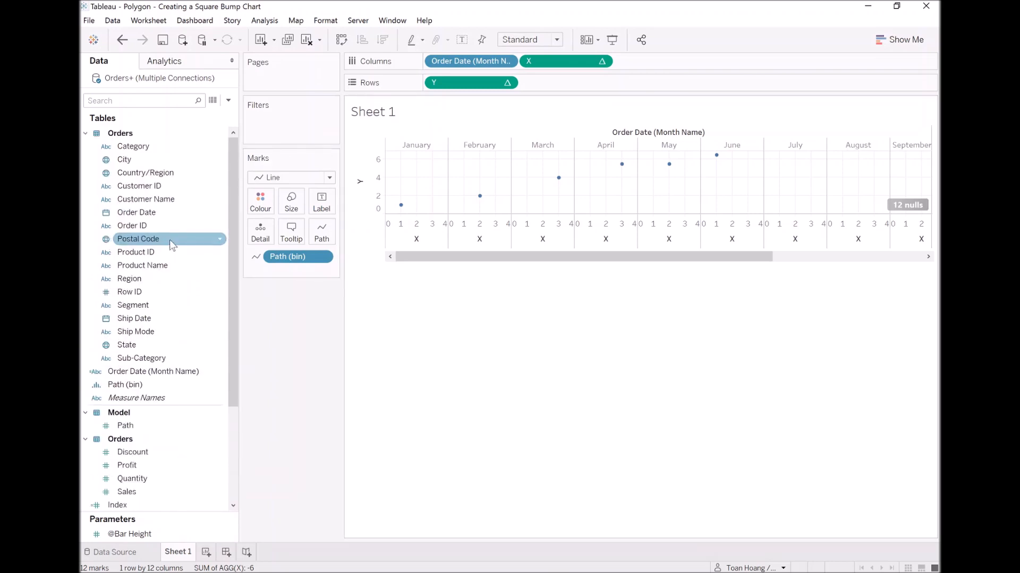
left_click_drag(147, 288, 263, 210)
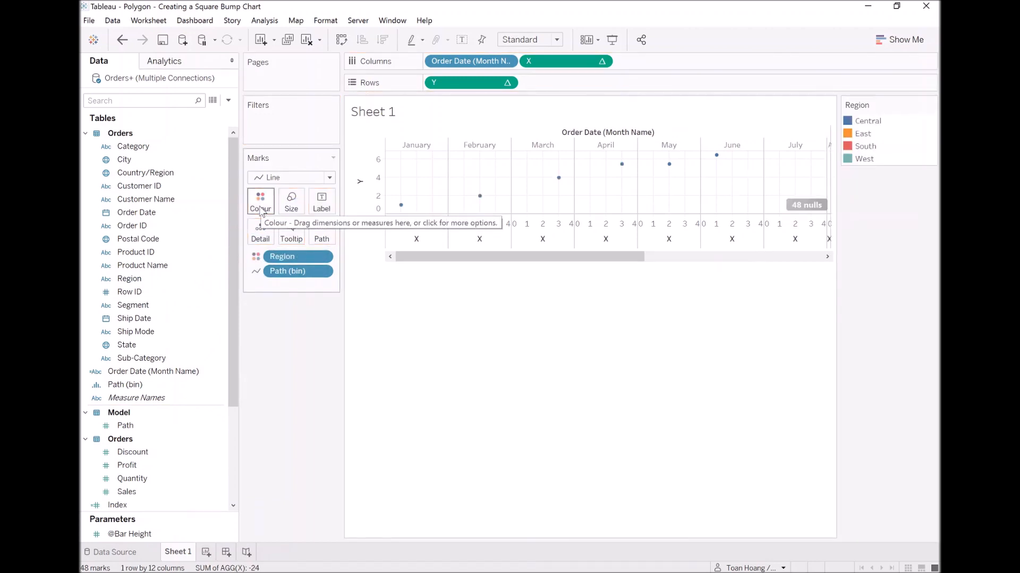
- Set both the X and Y table calculations to compute using Path (bin)
right_click(566, 67)
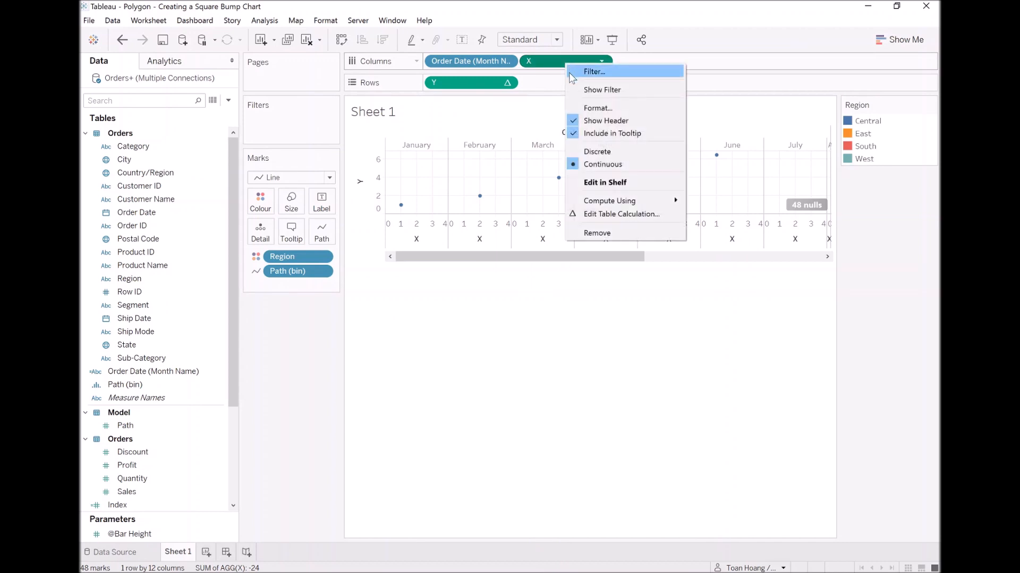
mouse_move(625, 205)
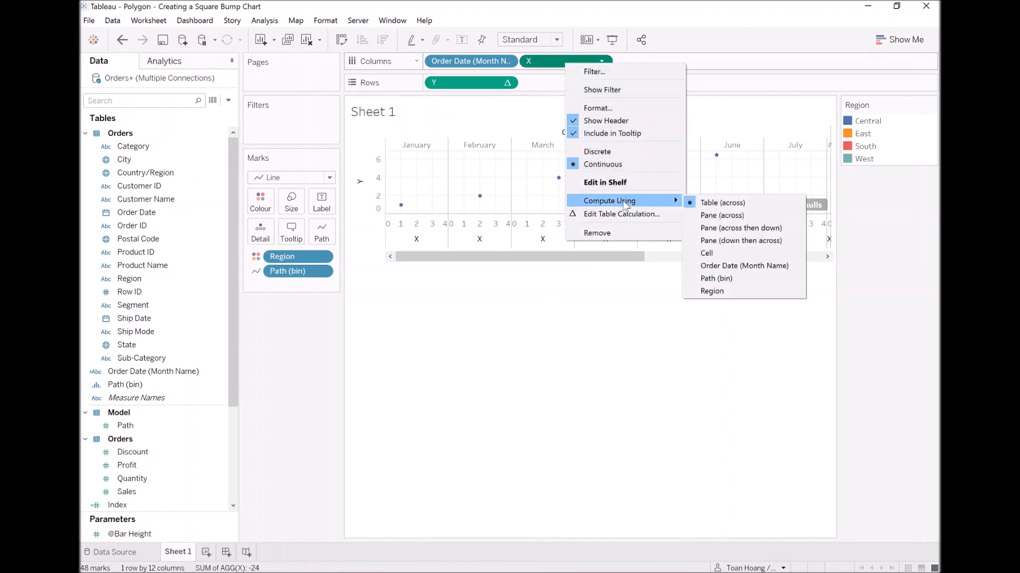
left_click(740, 283)
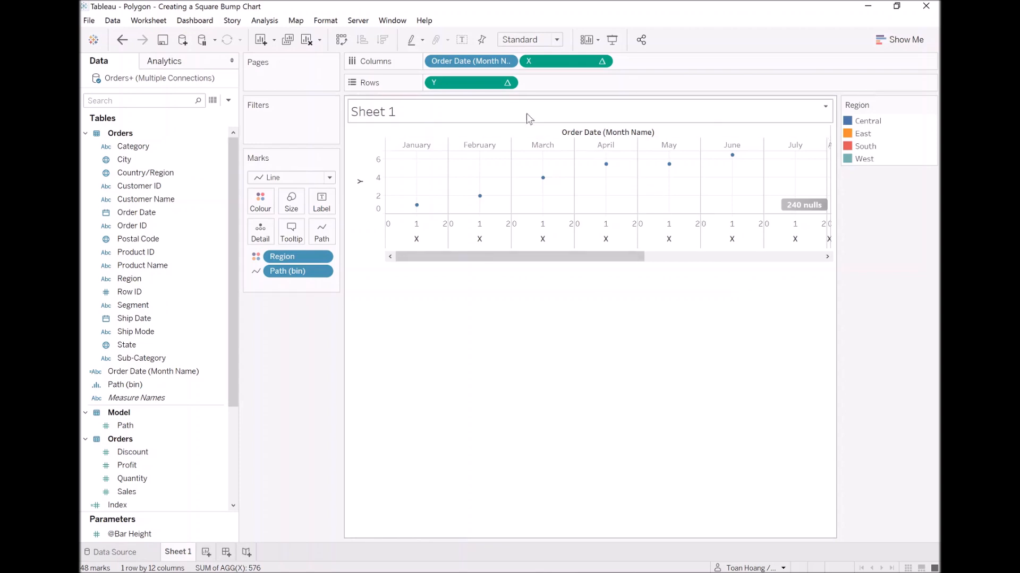
right_click(481, 87)
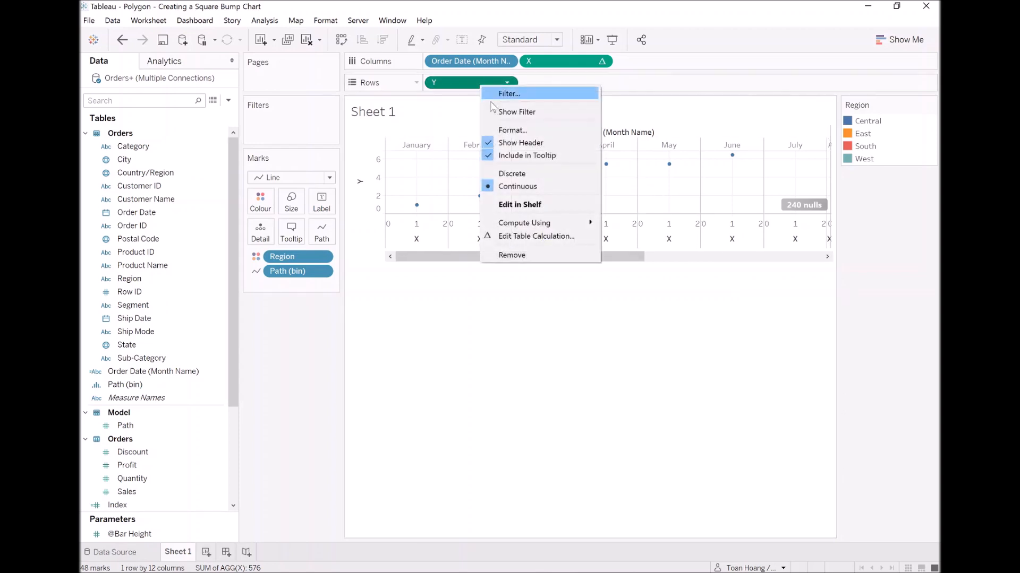
mouse_move(538, 218)
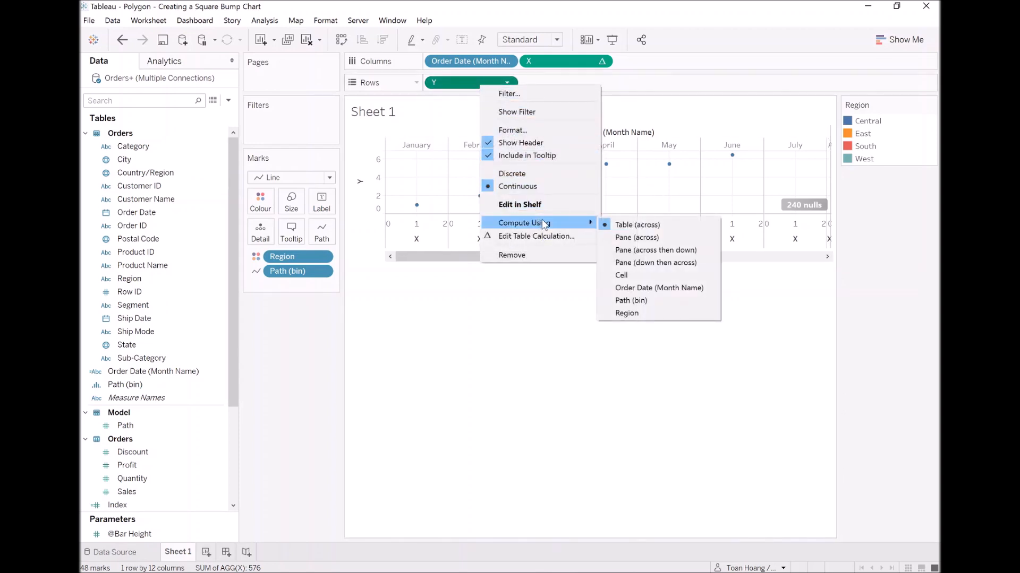
left_click(651, 299)
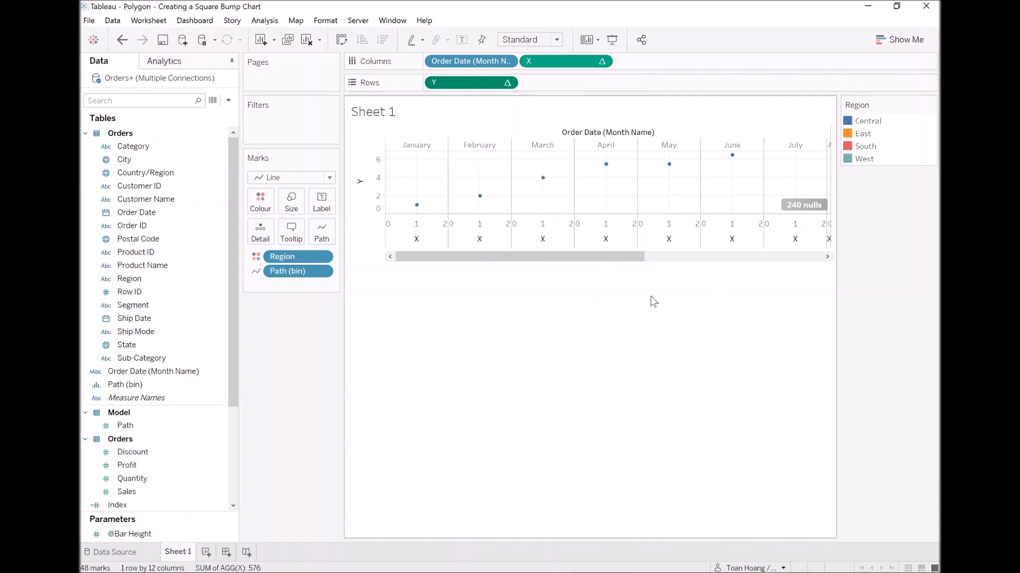
- Move the Region colour legend beneath the Marks card
left_click_drag(612, 255, 803, 268)
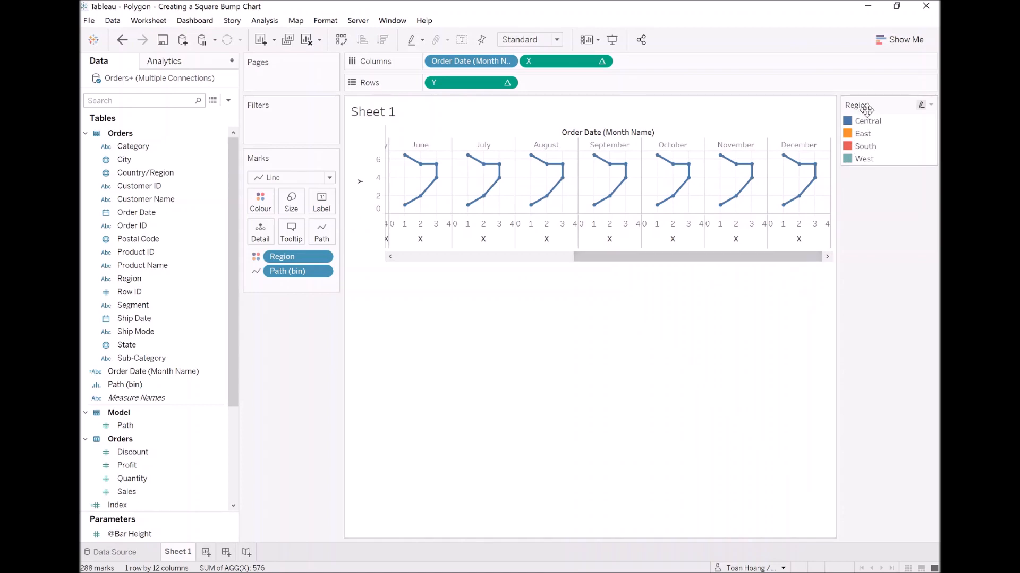
left_click_drag(531, 244, 333, 292)
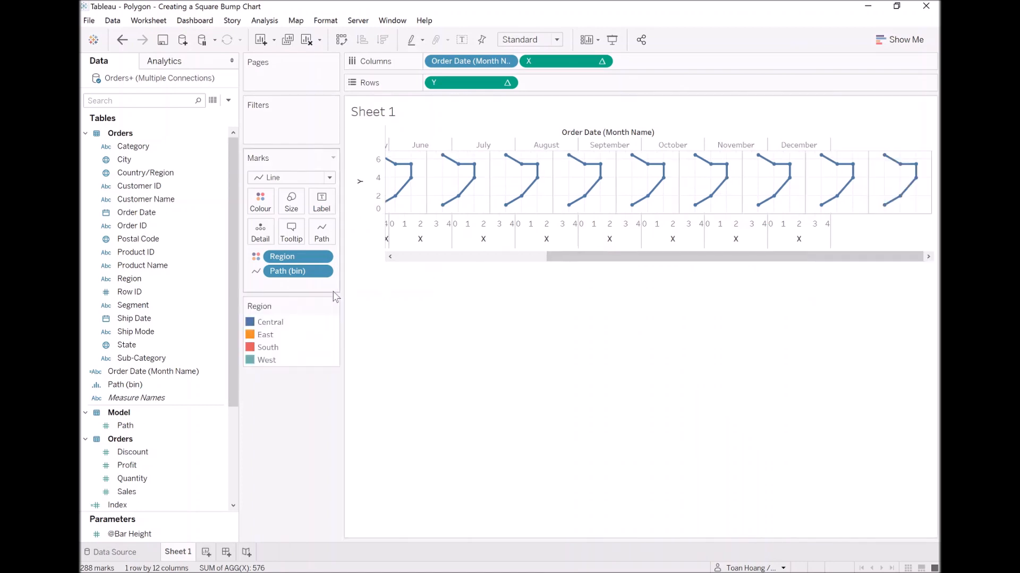
- Fit the worksheet view to the available width
left_click_drag(570, 254, 419, 255)
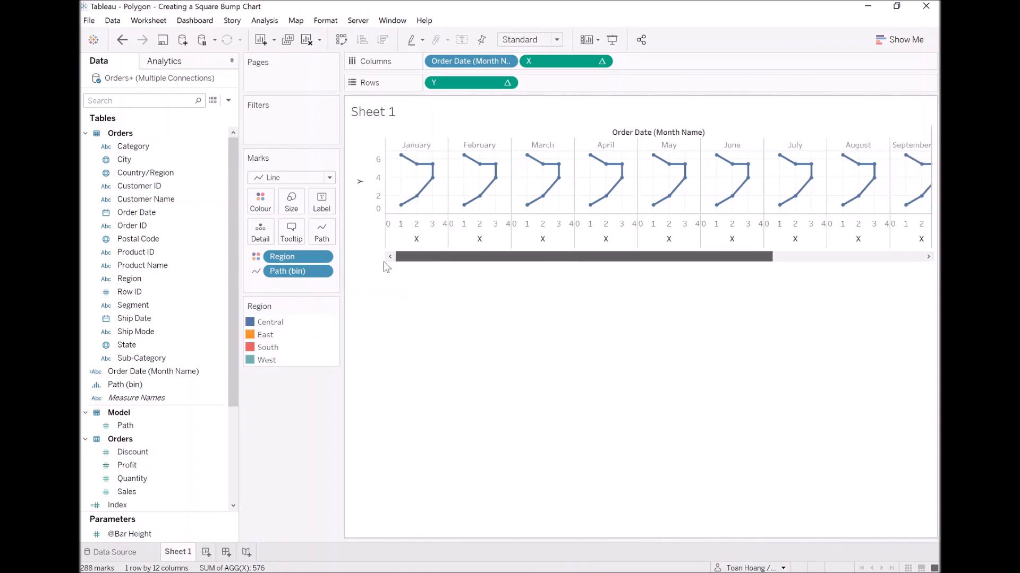
left_click(522, 41)
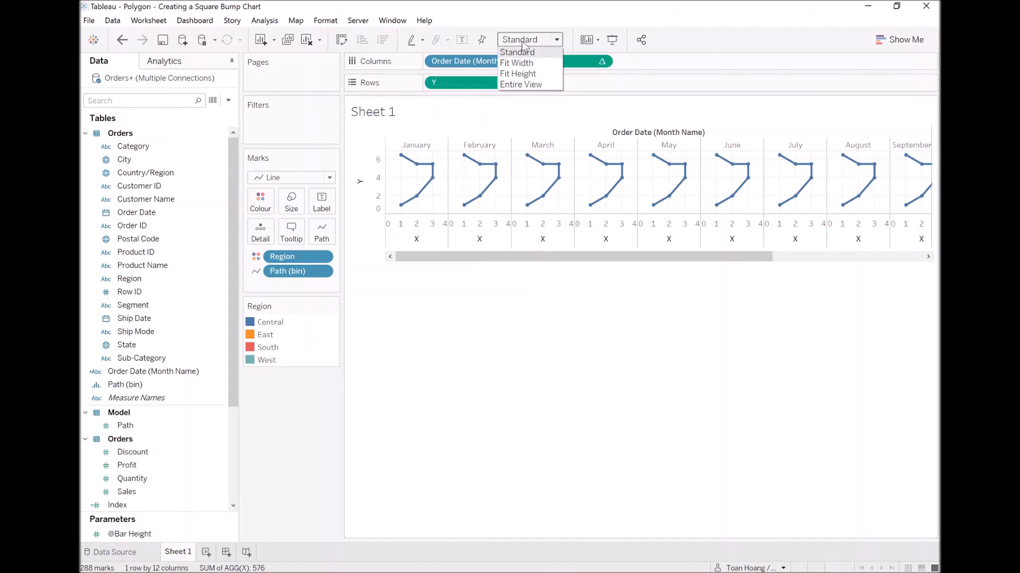
left_click(524, 60)
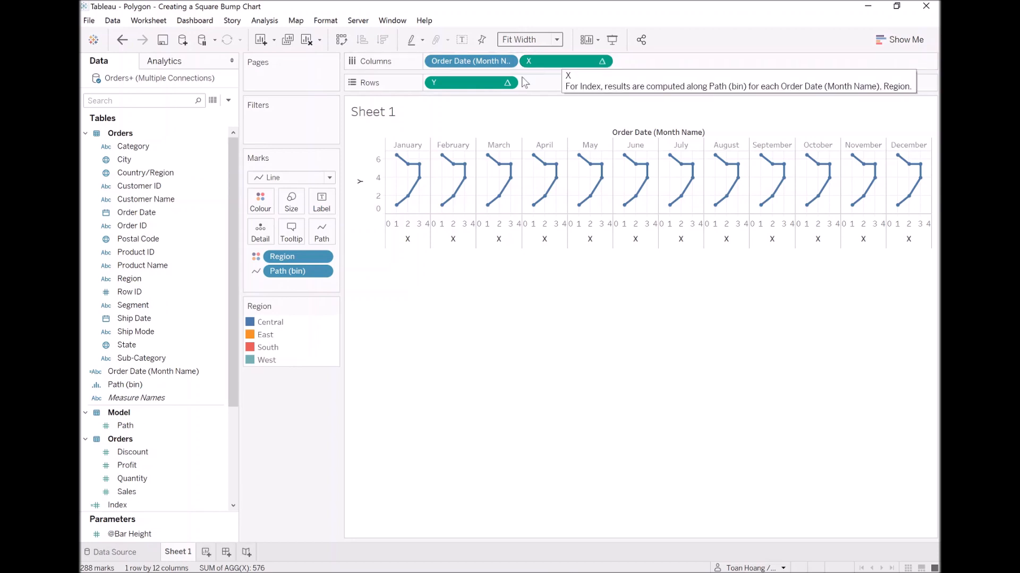
- Compute the nested TC_Rank calculation of Y by Region only, and fit the chart to the entire view
right_click(468, 86)
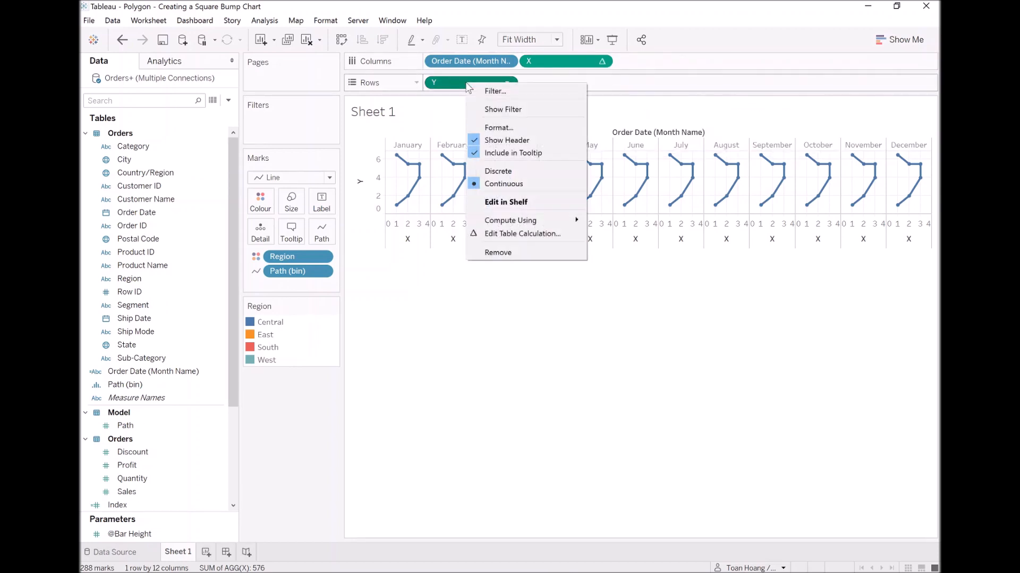
left_click(515, 233)
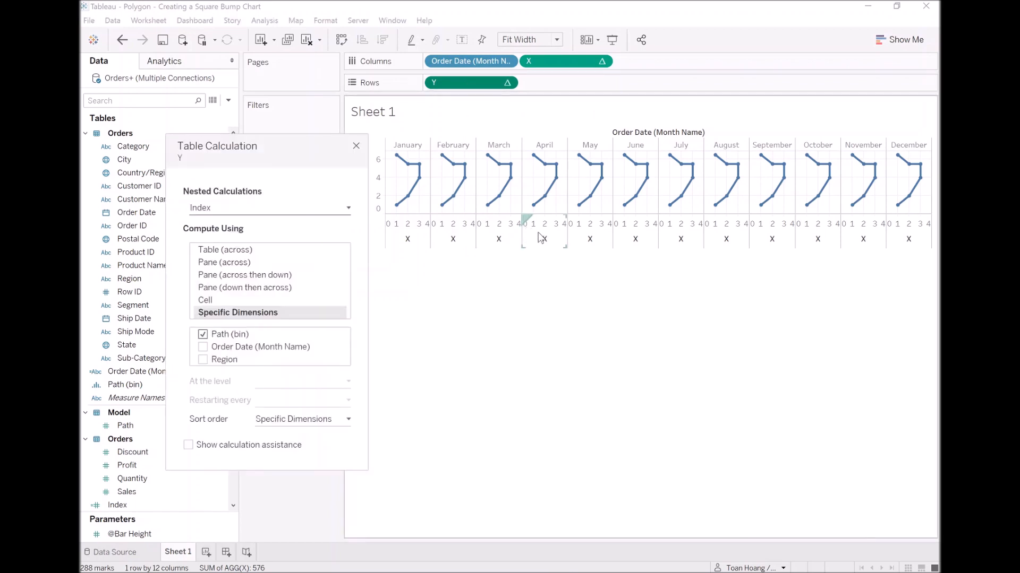
left_click(294, 208)
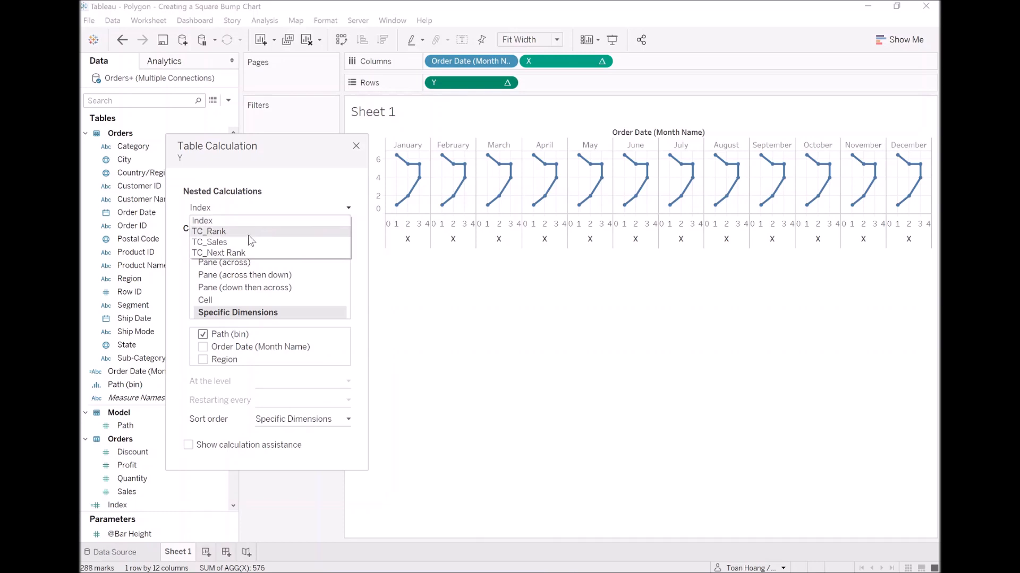
left_click(230, 231)
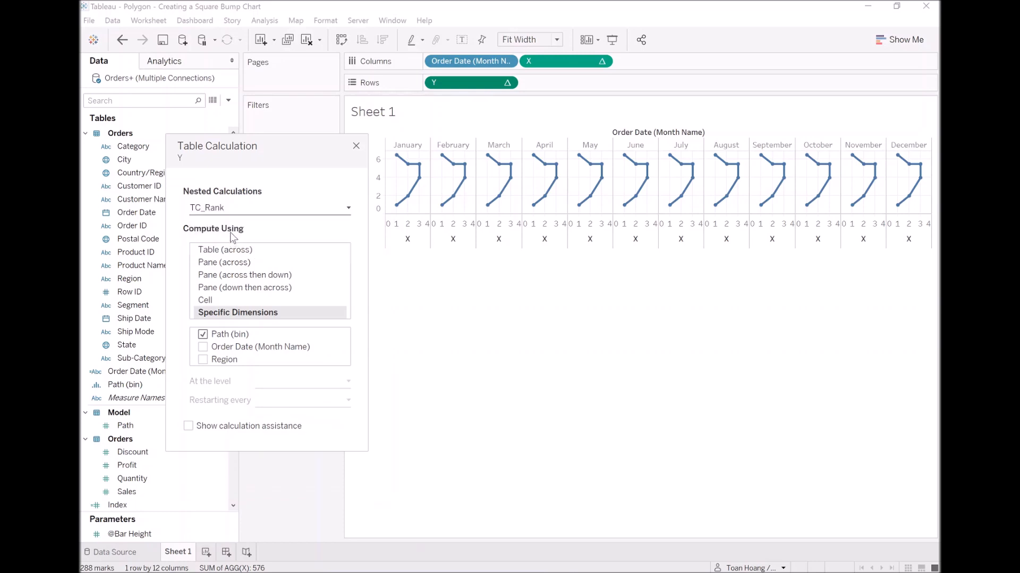
left_click(202, 335)
left_click(203, 361)
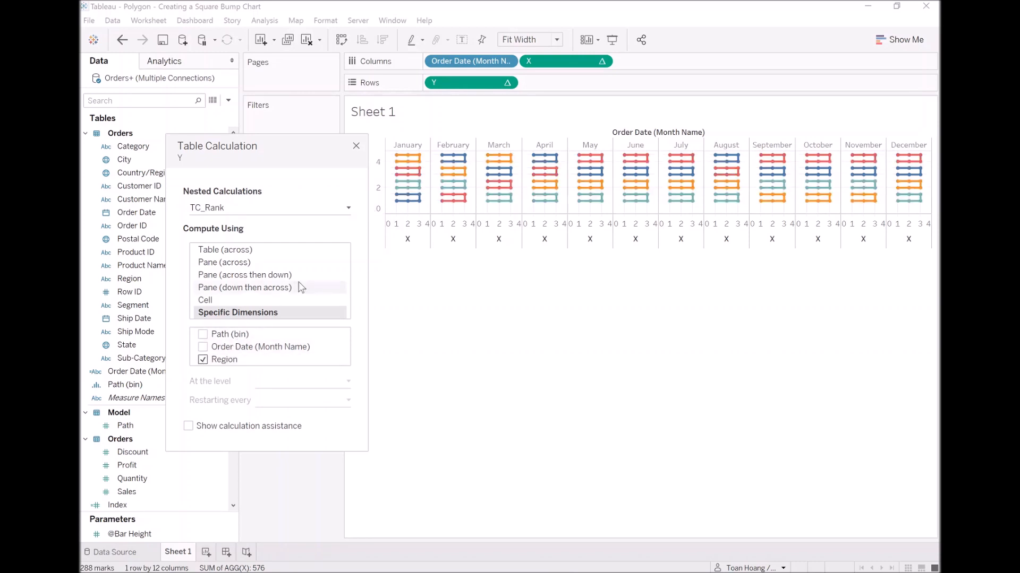
left_click(532, 40)
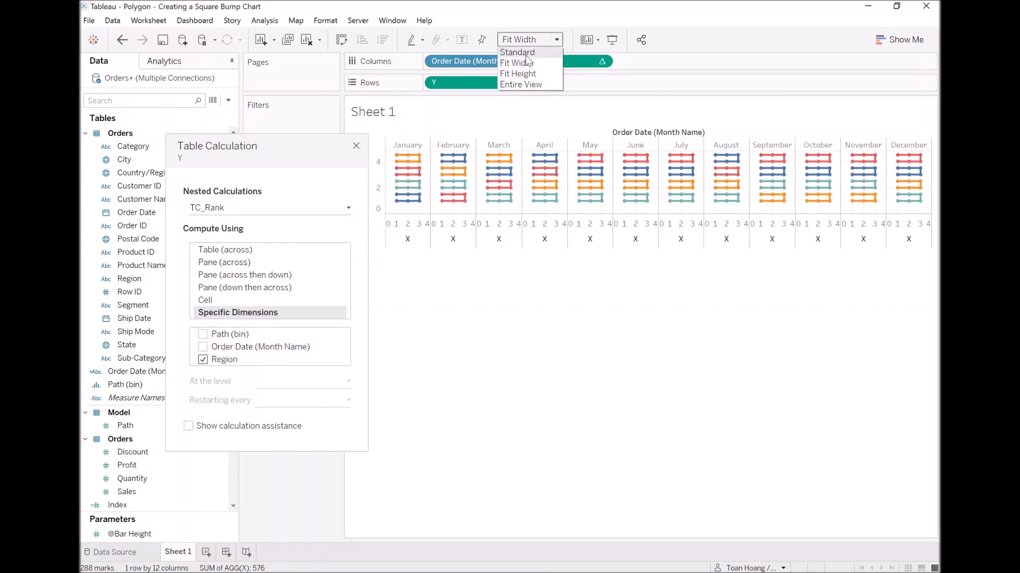
left_click(526, 85)
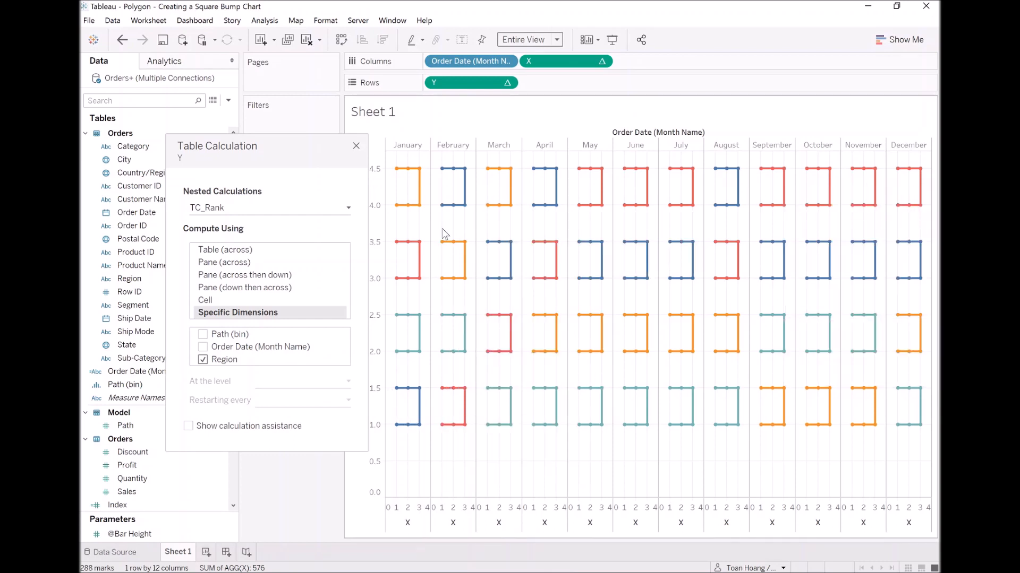
- Set the nested TC_Next Rank calculation of Y to compute using Table (across)
mouse_move(397, 178)
left_click(246, 211)
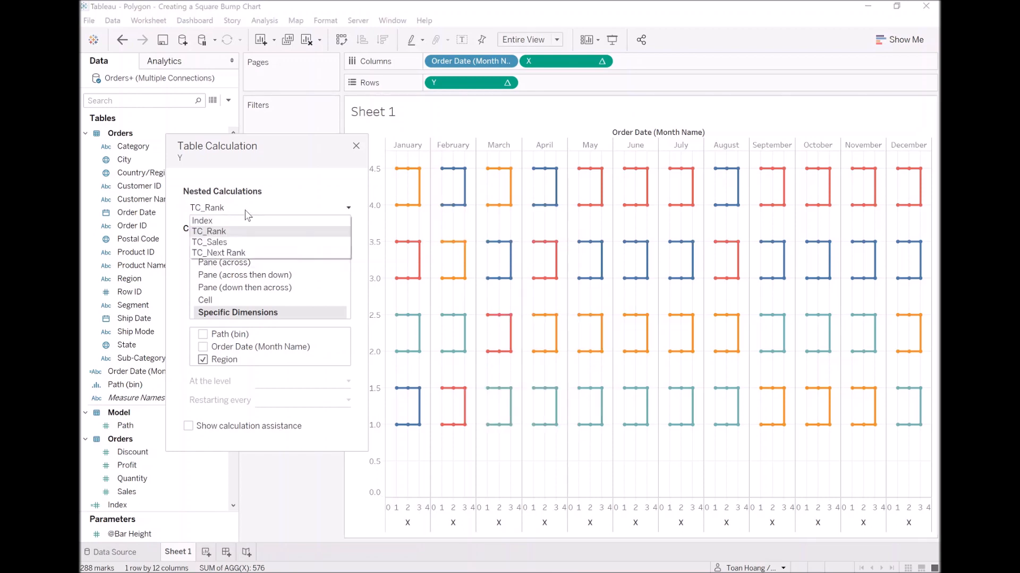
left_click(248, 253)
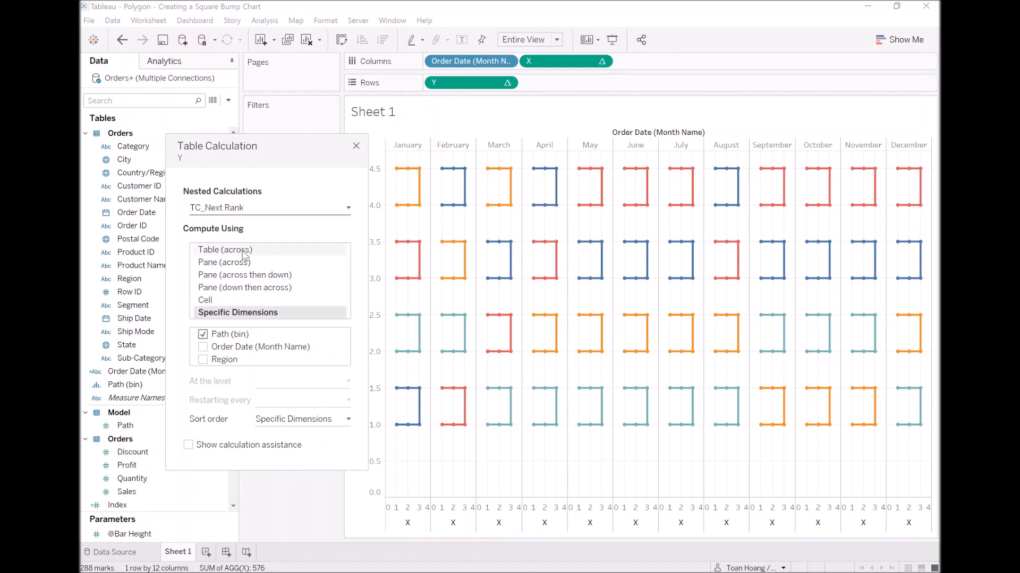
left_click(242, 253)
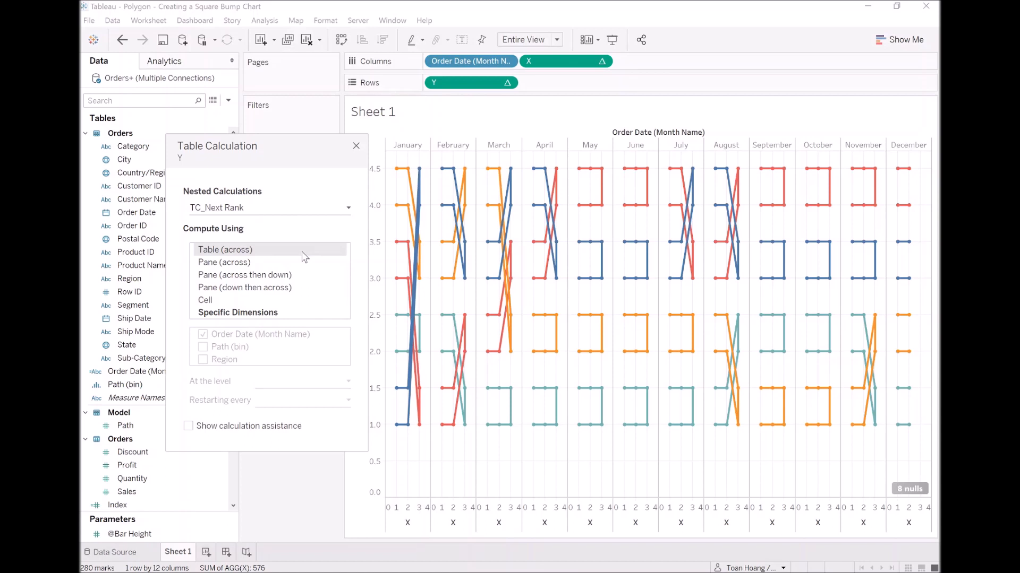
left_click(356, 146)
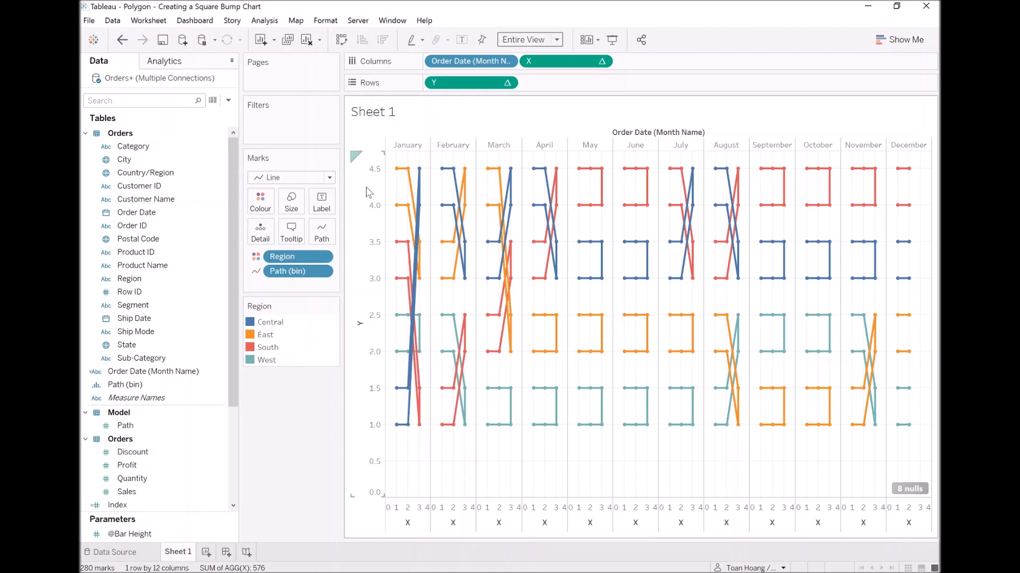
- Change the mark type to Polygon and fix the X axis range from 1 to 3
left_click(314, 180)
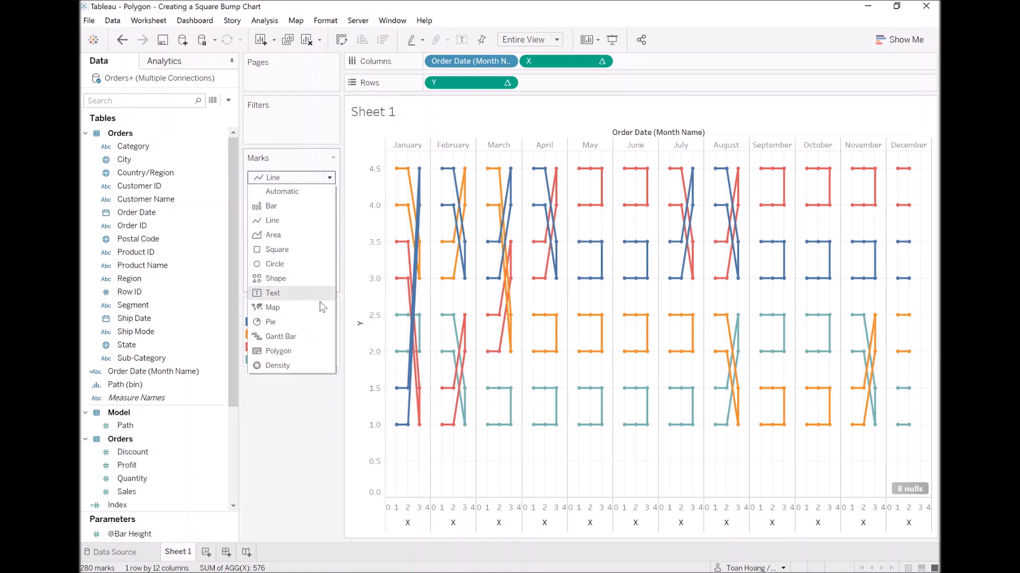
left_click(309, 351)
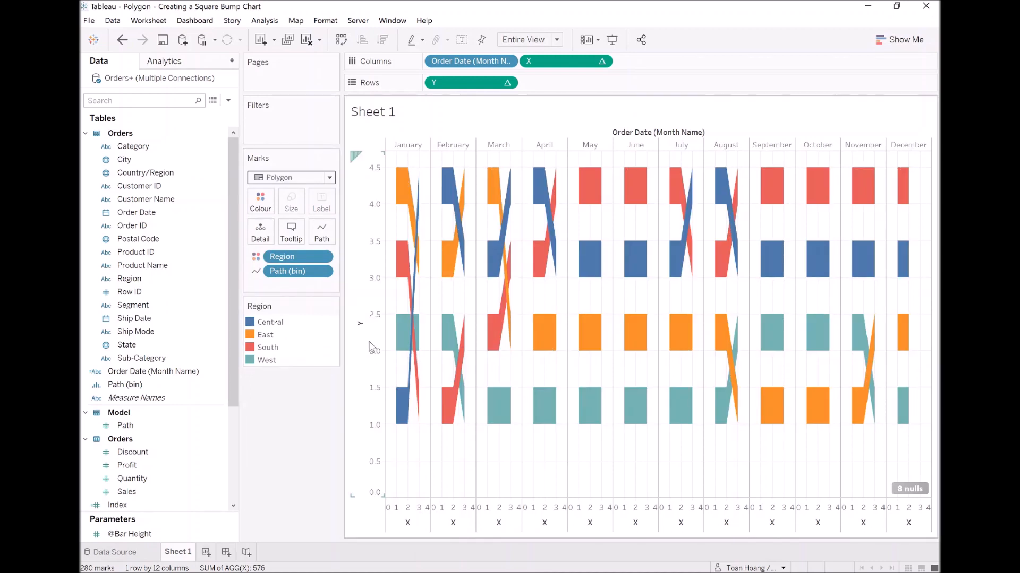
double_click(467, 512)
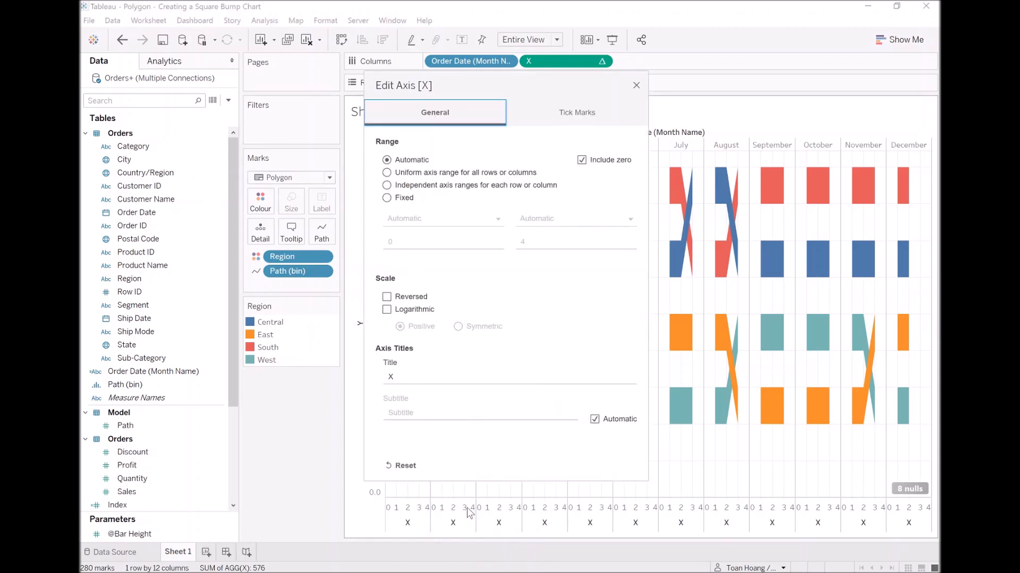
left_click(387, 198)
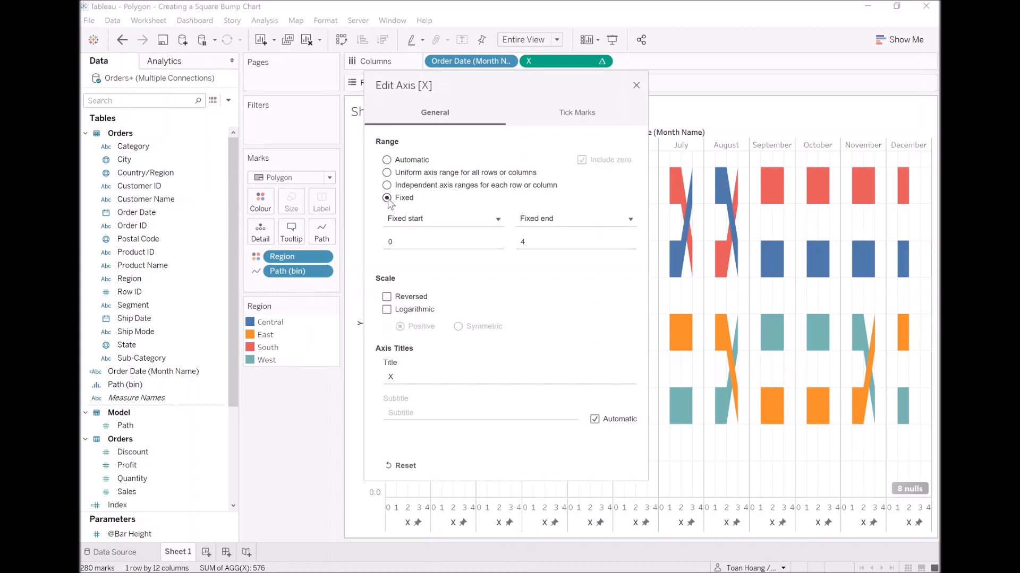
left_click(400, 244)
type("1")
left_click(582, 242)
type("3")
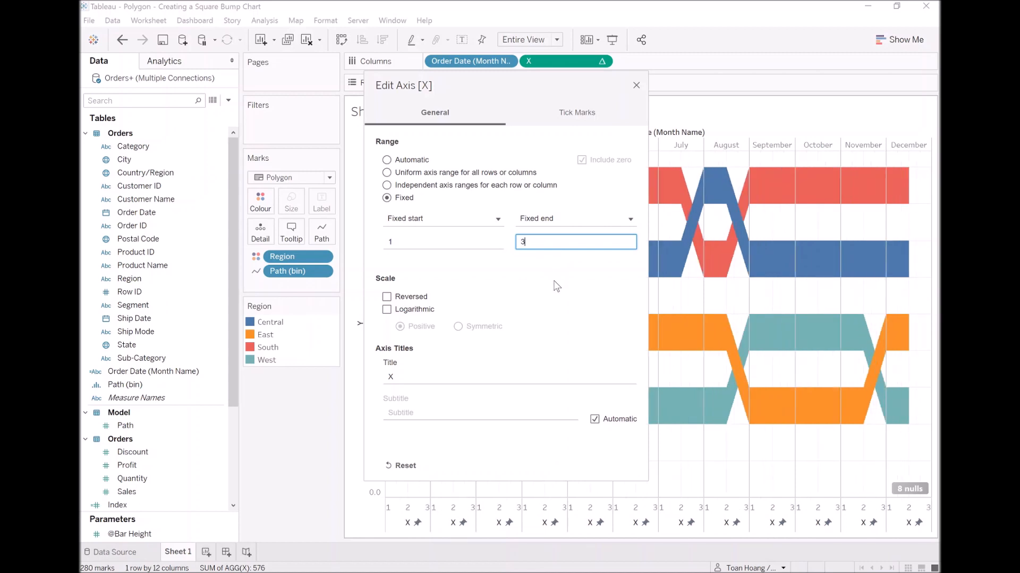
left_click(637, 85)
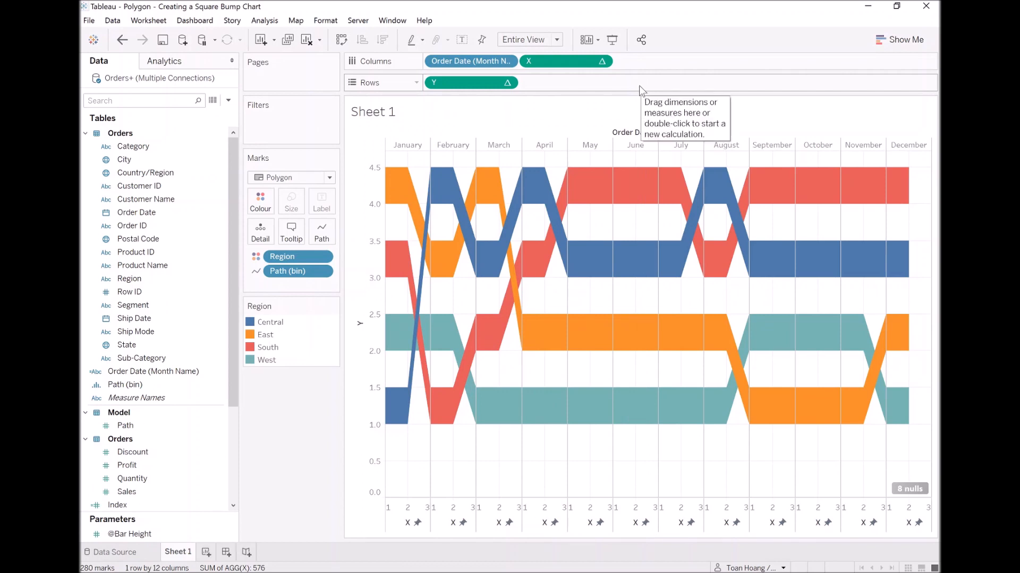
- Reverse the scale of the Y axis and exclude zero from its range
mouse_move(449, 196)
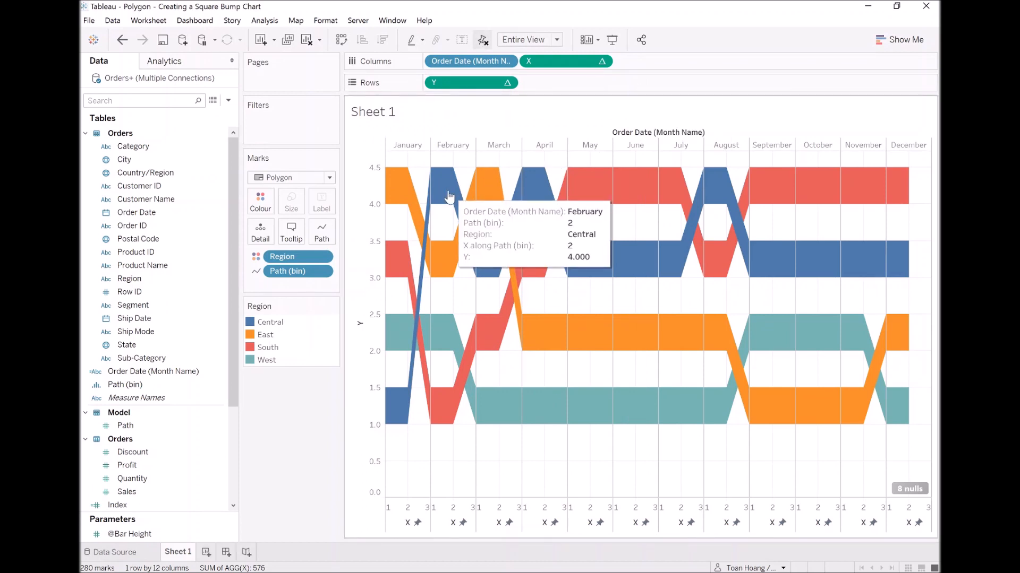
double_click(368, 203)
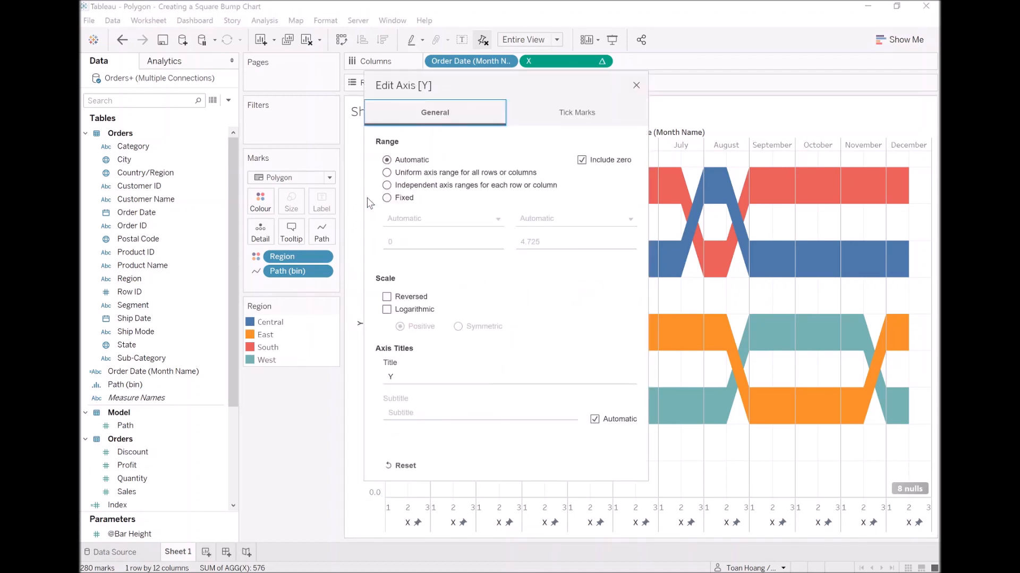
left_click(387, 298)
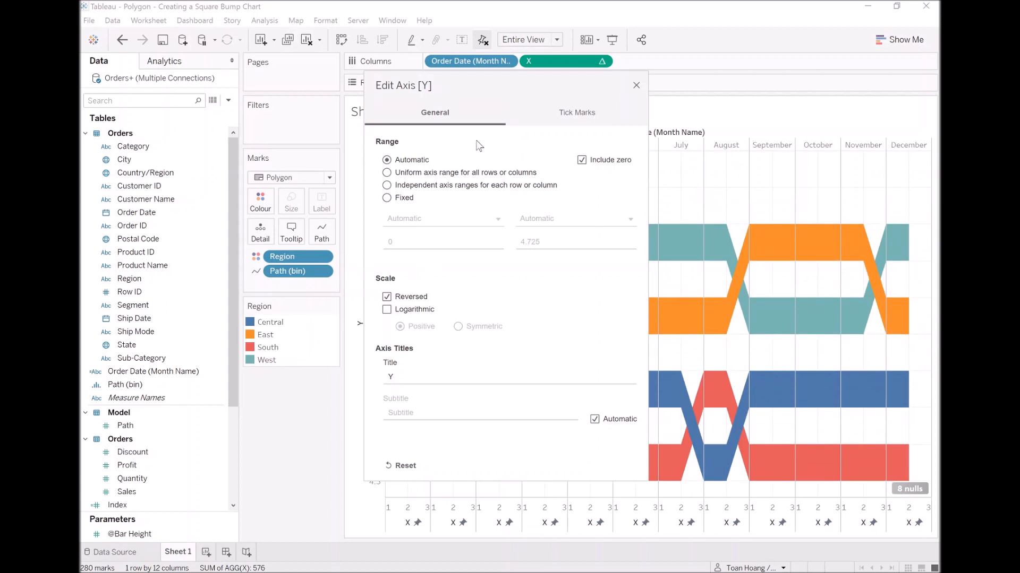
left_click_drag(507, 81, 662, 84)
left_click(791, 88)
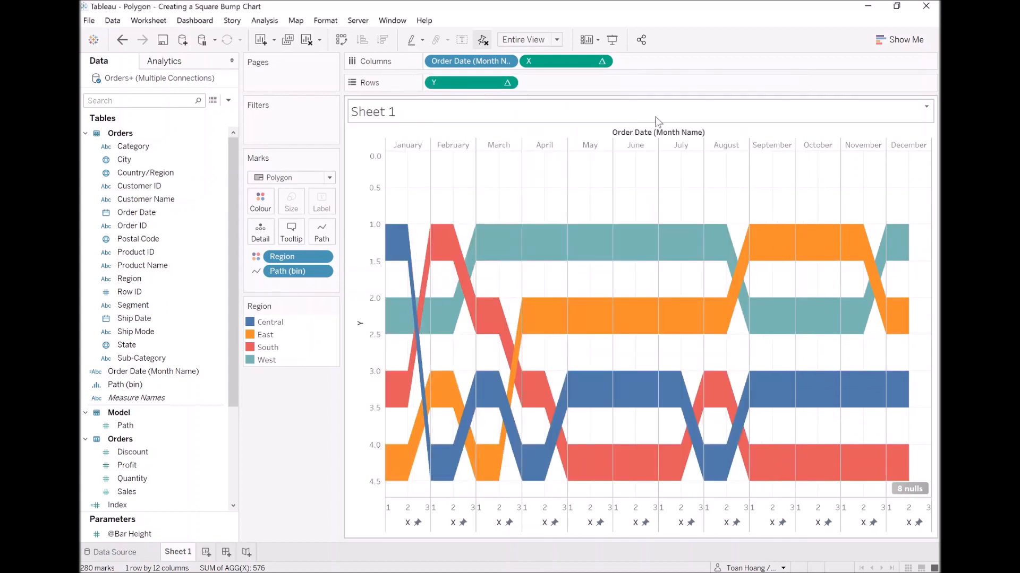
mouse_move(381, 227)
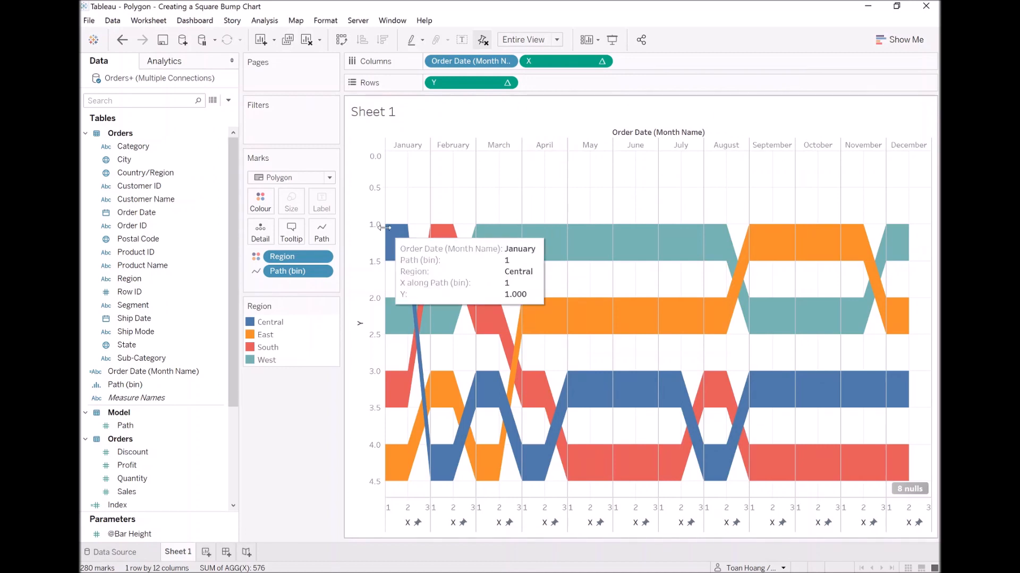
double_click(375, 192)
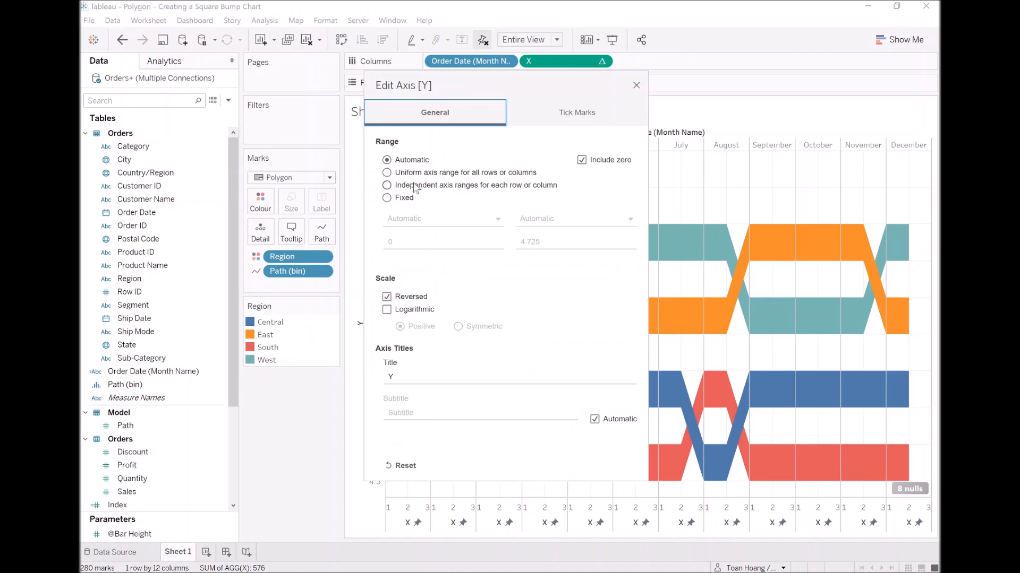
left_click(581, 162)
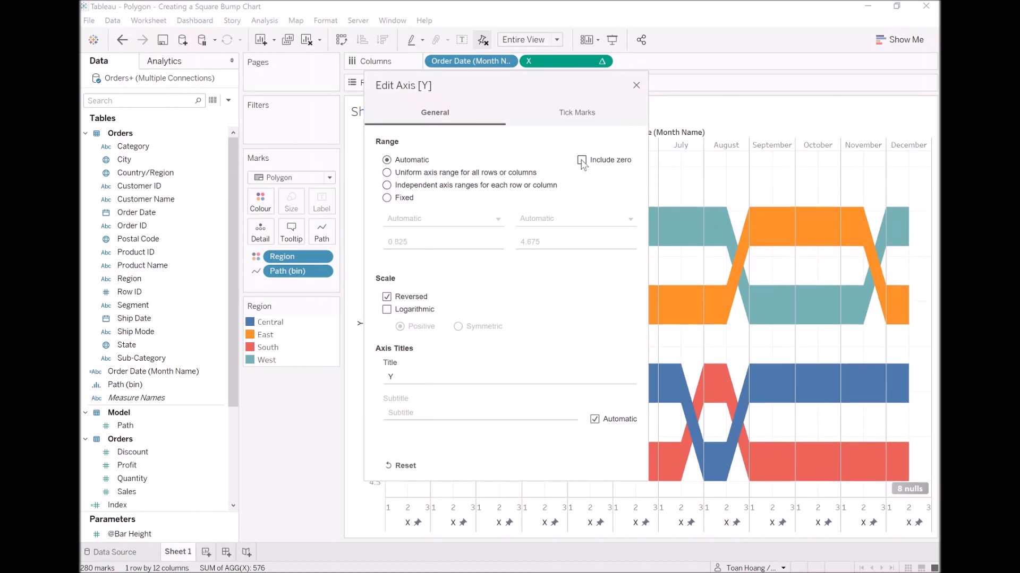
left_click(637, 86)
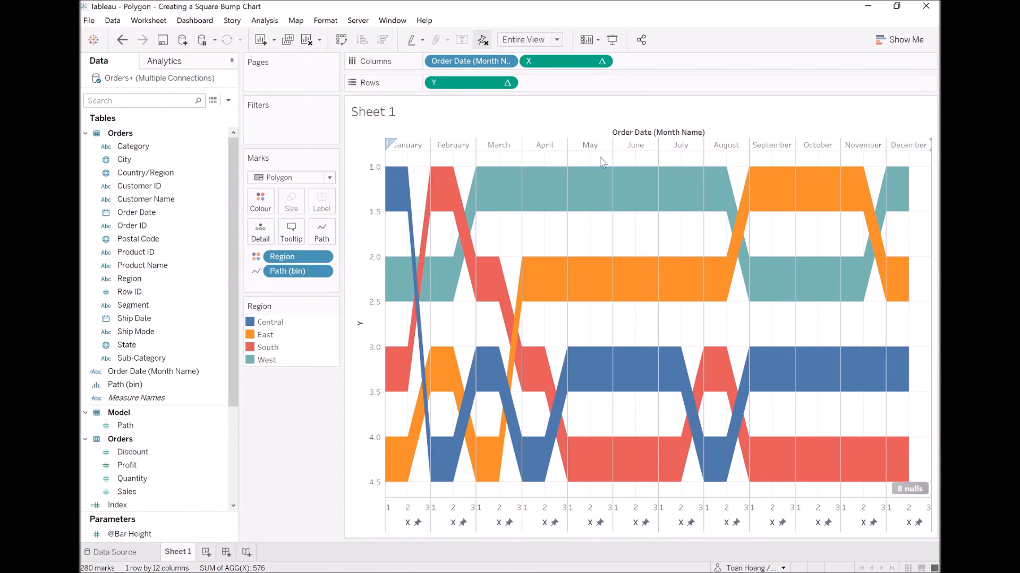
- Hide the headers of both the Y and X axes
right_click(375, 201)
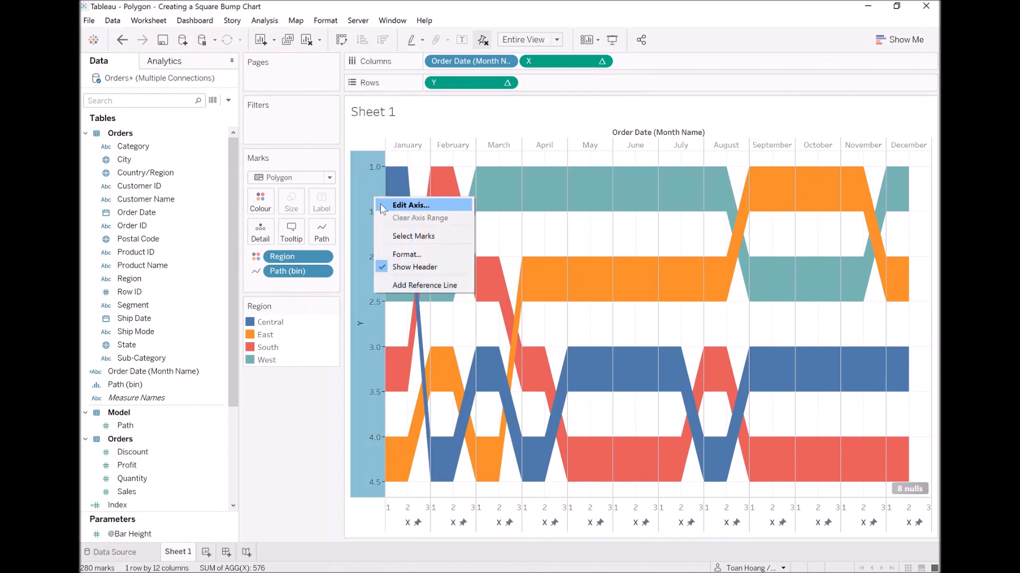
left_click(411, 267)
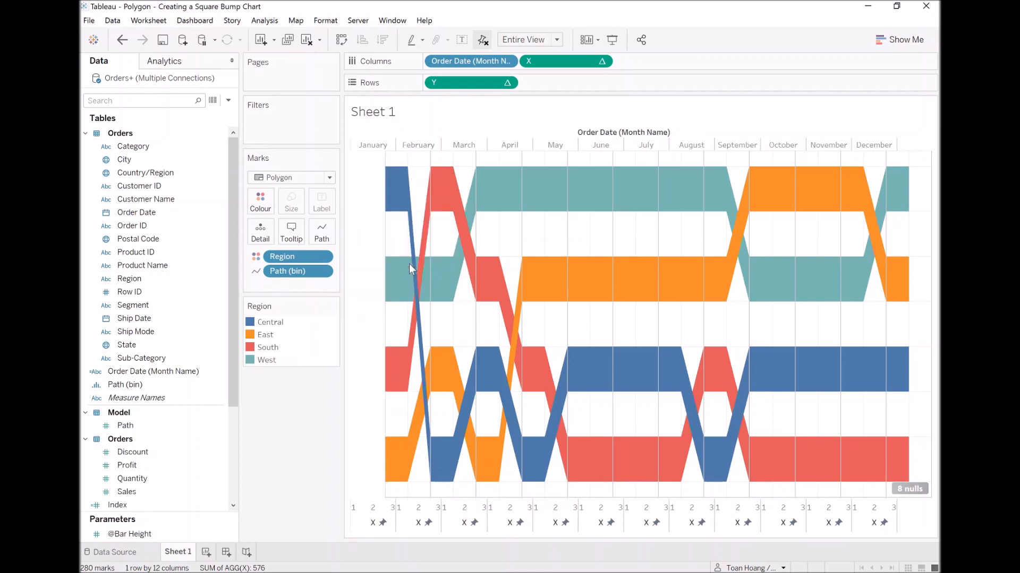
right_click(468, 507)
left_click(498, 475)
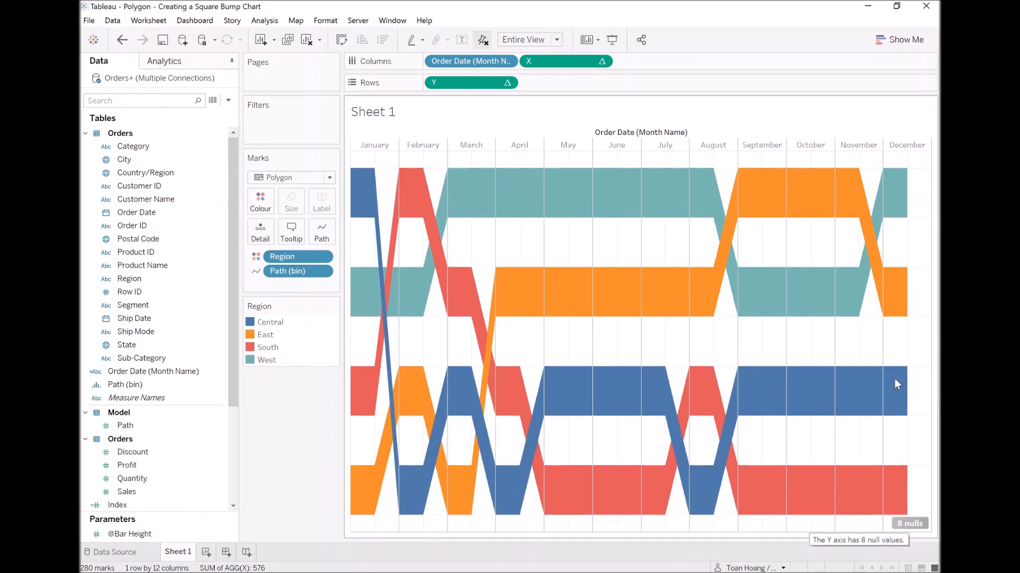
- Hide the nulls indicator and the Order Date (Month Name) field label above the columns
right_click(904, 525)
left_click(905, 528)
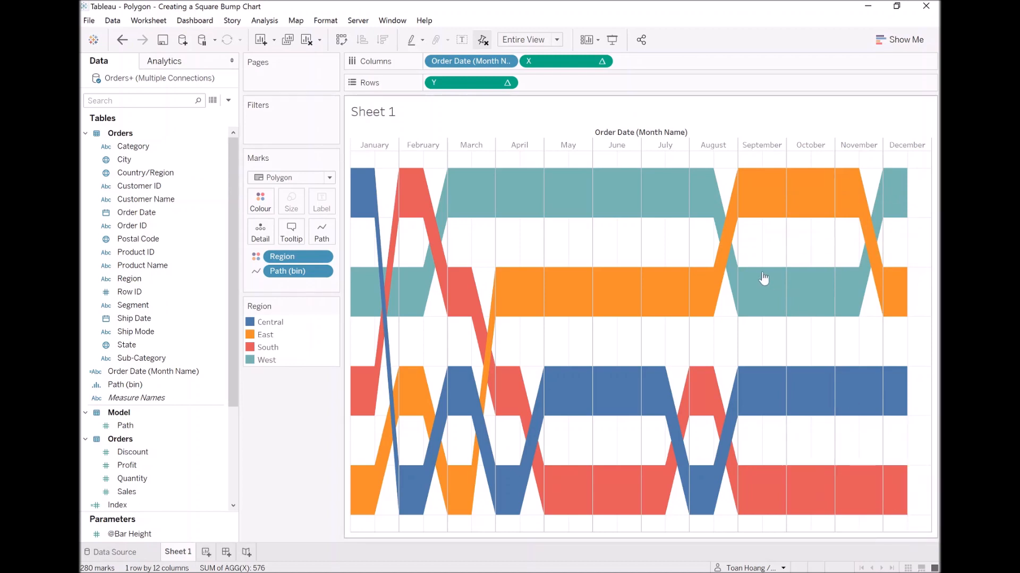
right_click(637, 136)
left_click(653, 153)
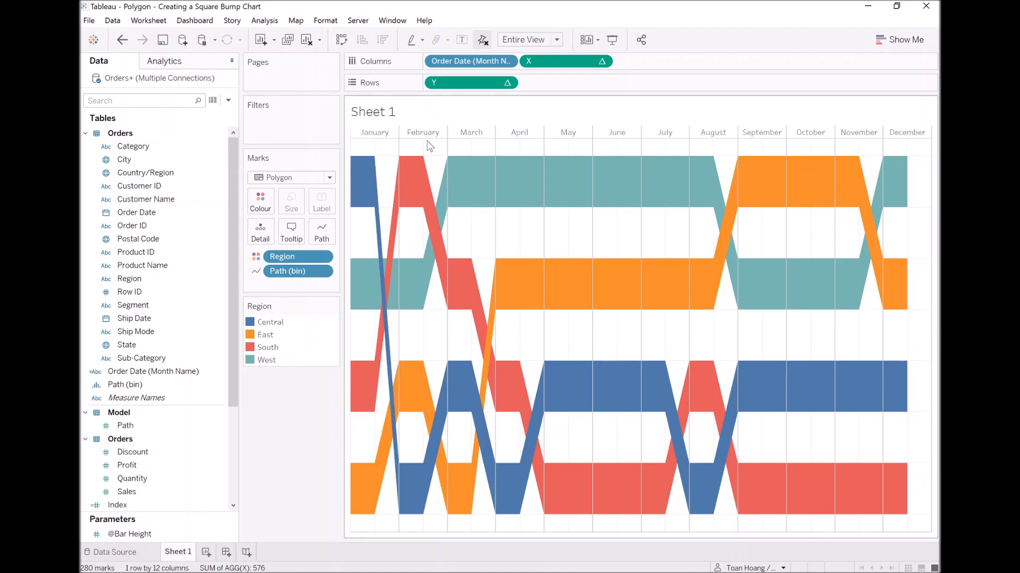
- Remove the grid lines and zero lines from the whole sheet by setting both to None
right_click(434, 152)
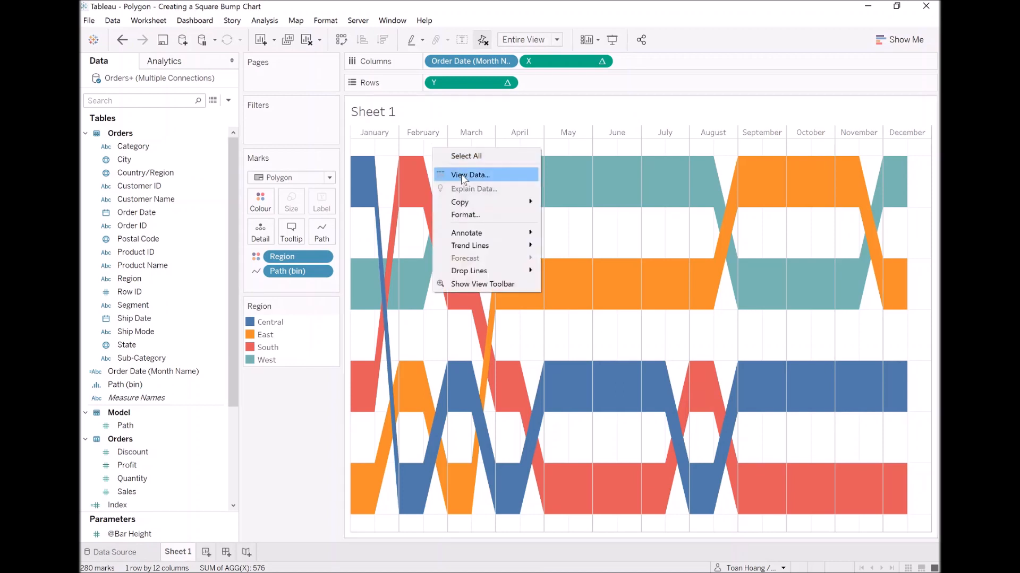
left_click(472, 216)
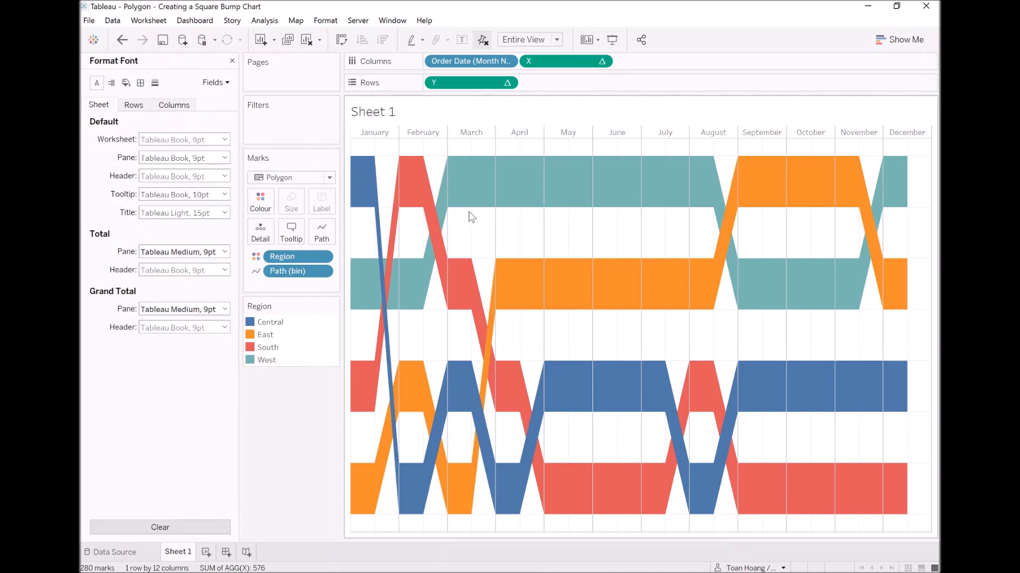
left_click(155, 83)
left_click(159, 139)
left_click(170, 153)
left_click(142, 159)
left_click(150, 176)
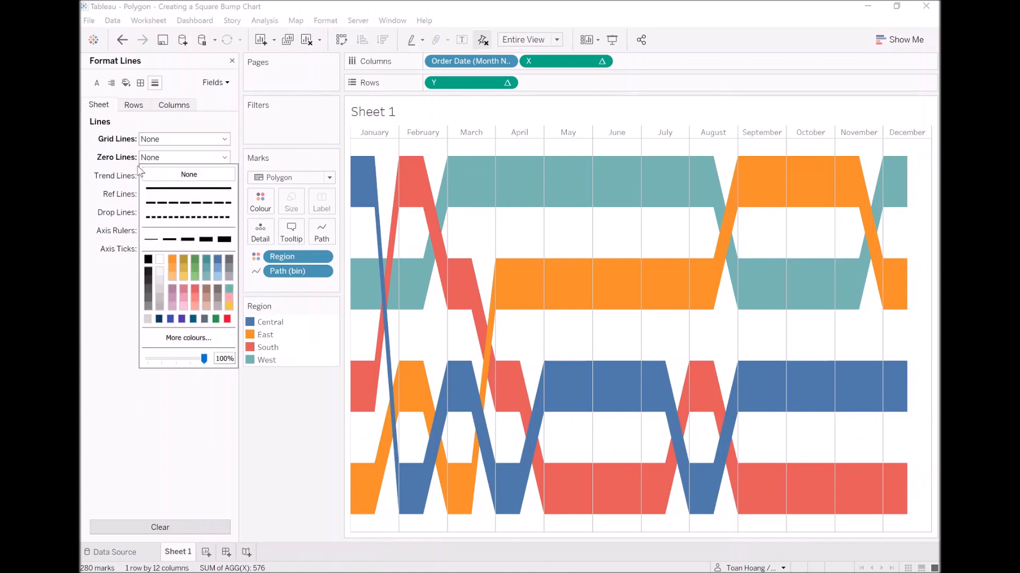
left_click(114, 149)
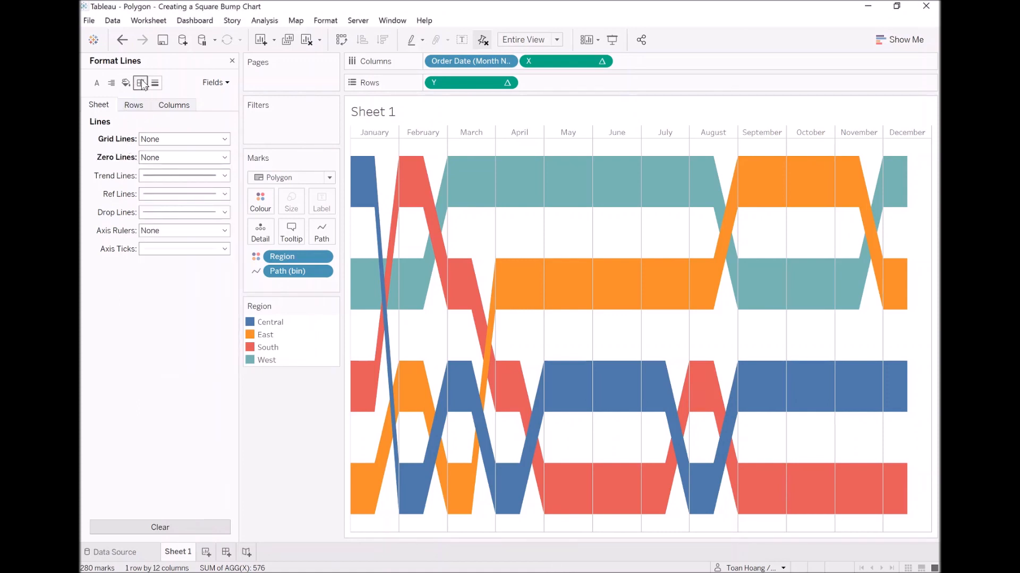
- Set the row divider's pane border to None and colour the column divider's pane border white
left_click(141, 83)
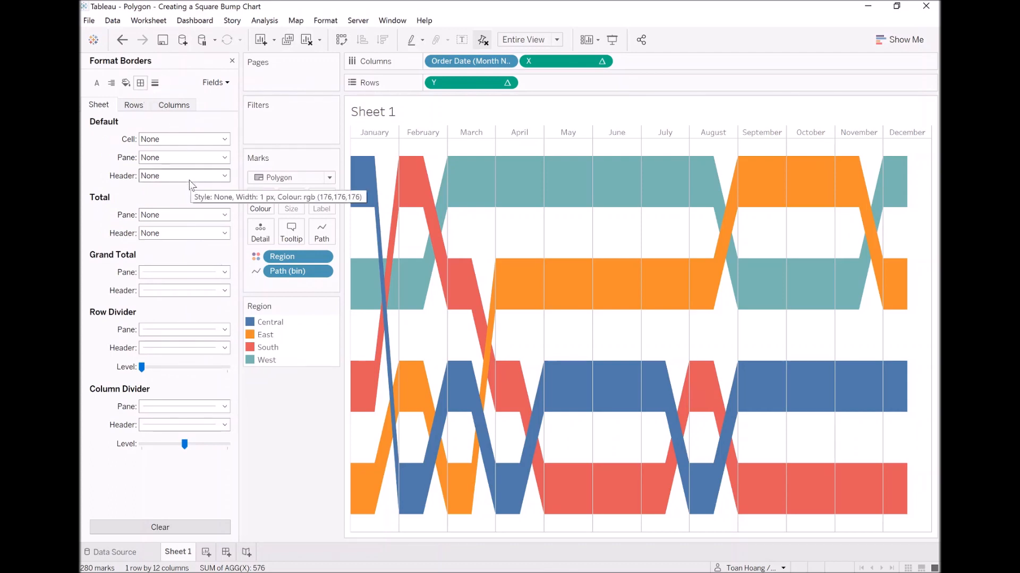
left_click(165, 332)
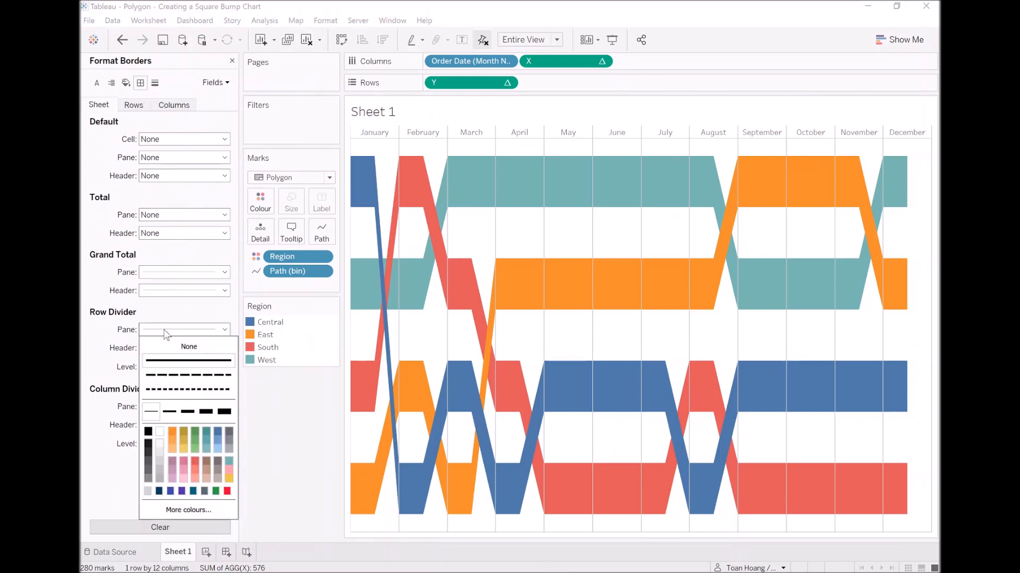
left_click(122, 350)
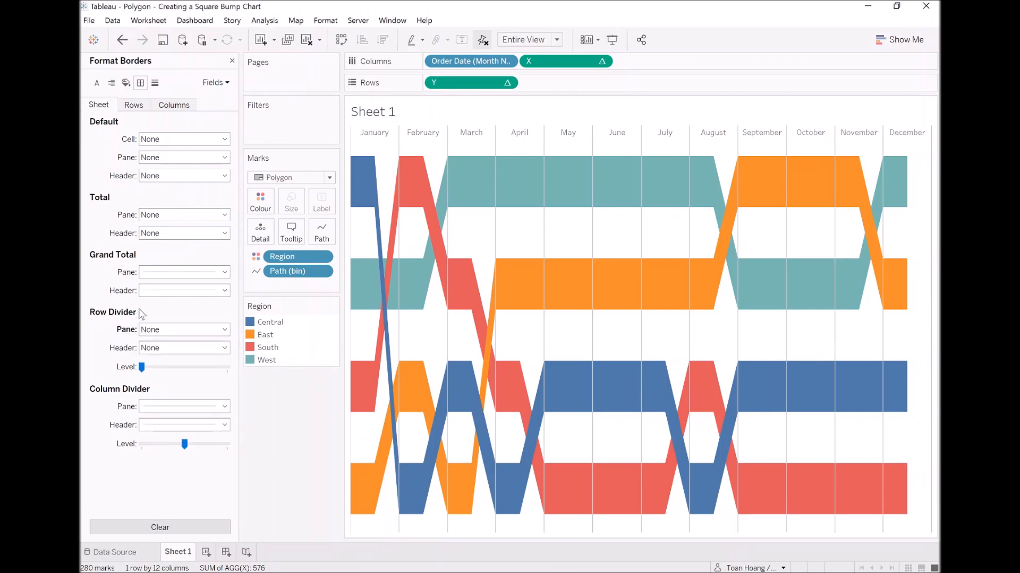
left_click(162, 407)
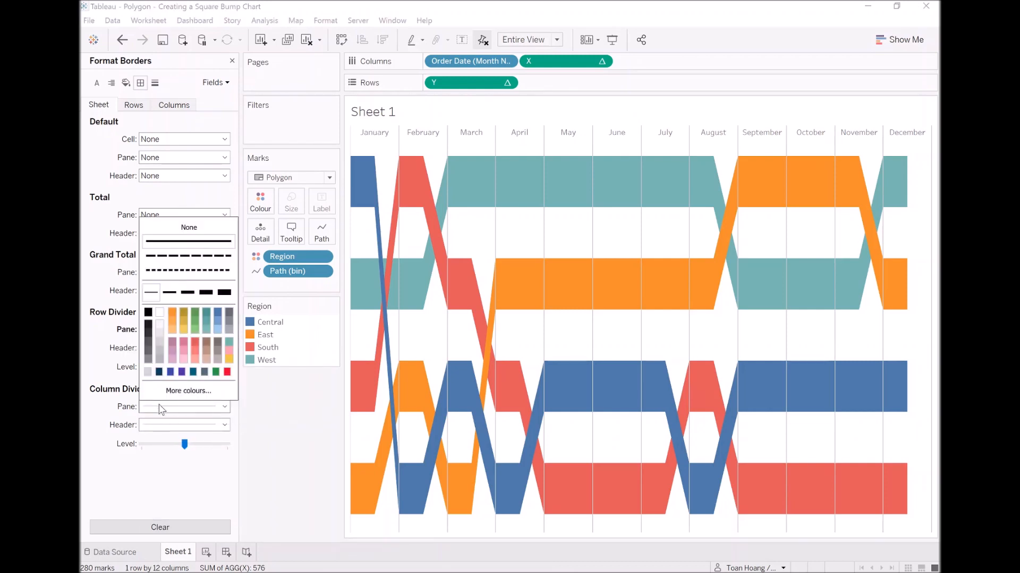
left_click(160, 313)
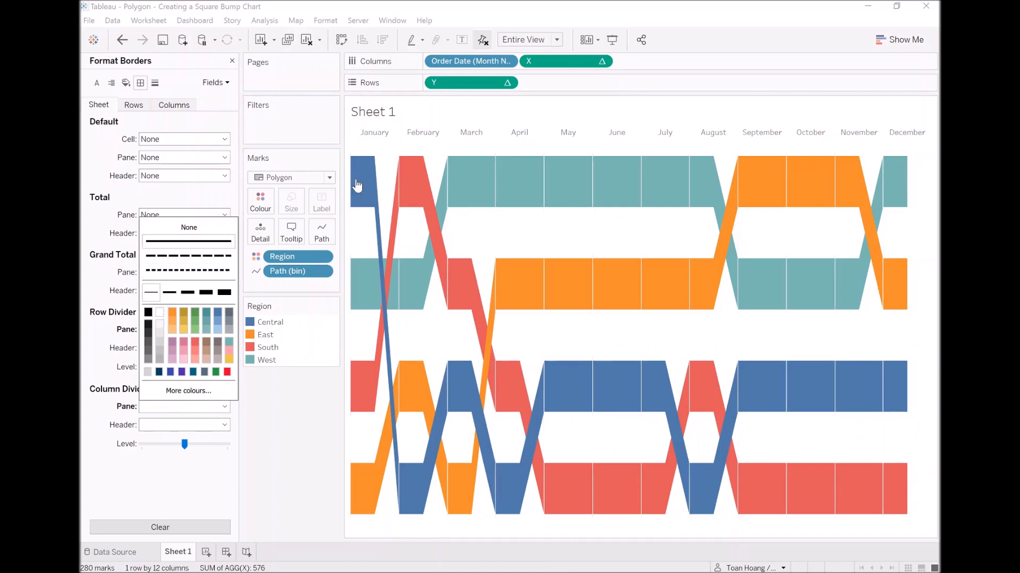
- Set the view to Fit Width, increase the chart's row height, and close the border formatting pane
left_click(526, 43)
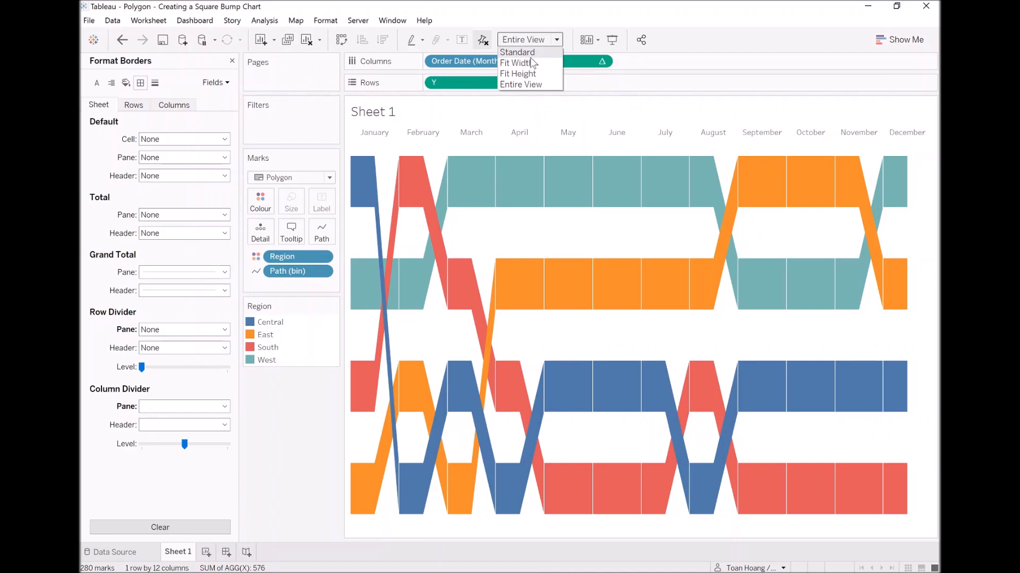
left_click(530, 59)
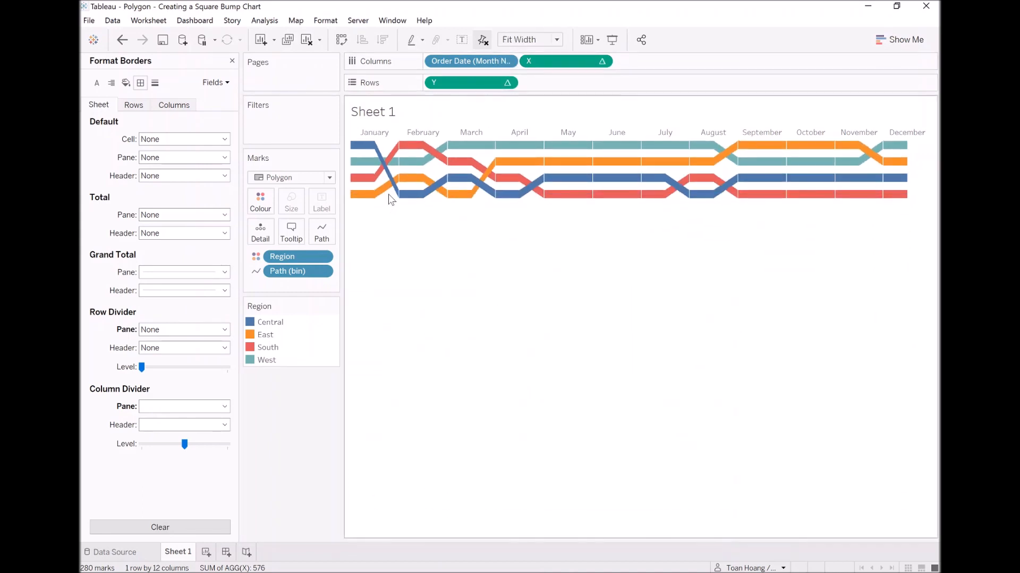
left_click_drag(393, 200, 400, 287)
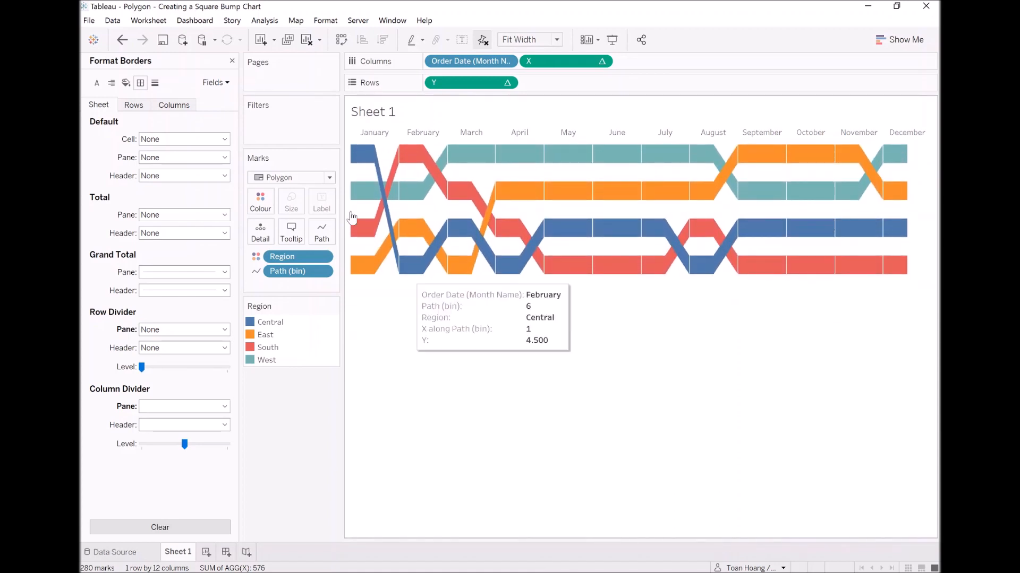
left_click(232, 61)
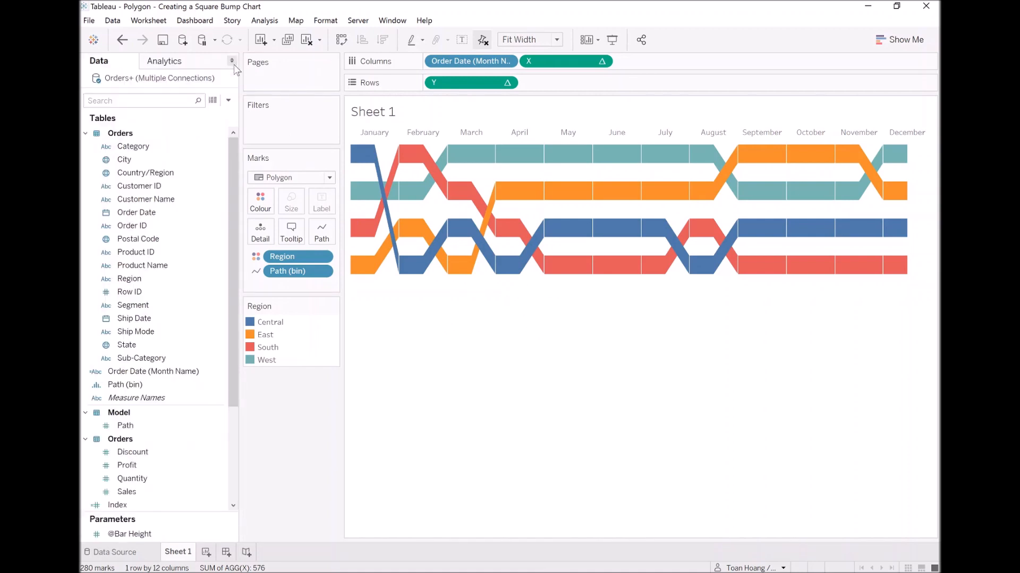
- Add TC_Sales to the marks' tooltip and check the tooltip on the January polygons
scroll(111, 306, "down", 3)
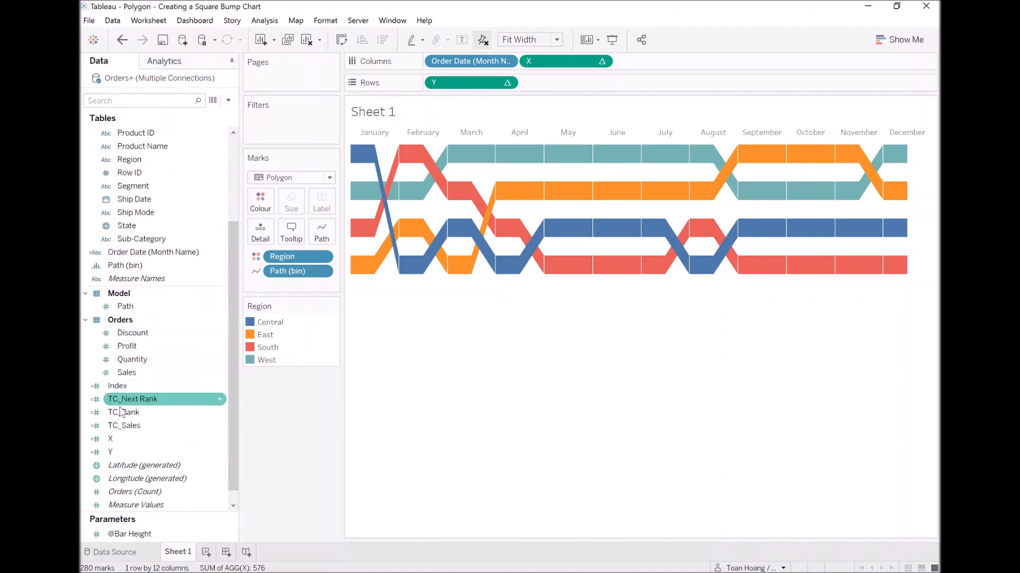
left_click_drag(122, 426, 288, 234)
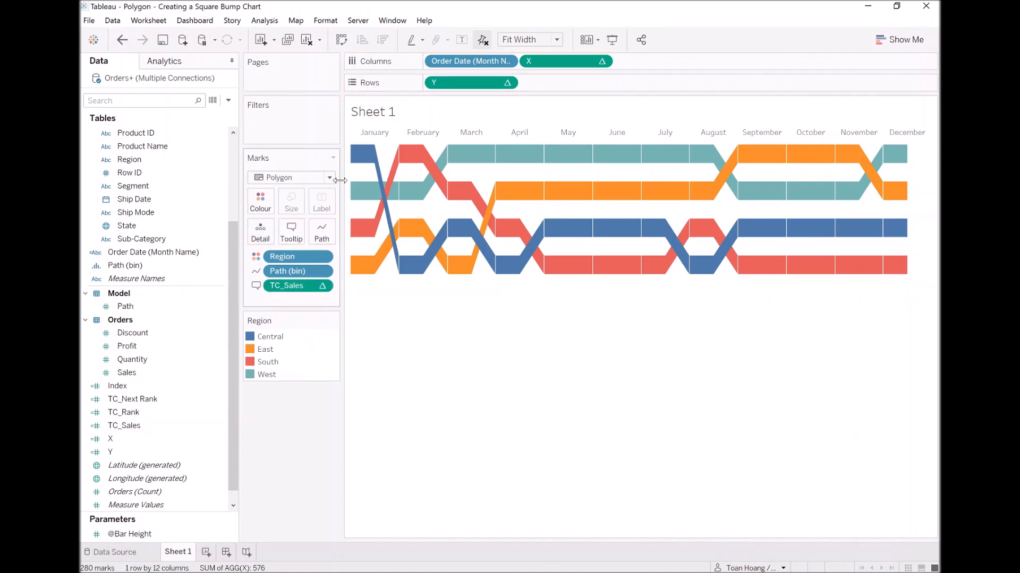
mouse_move(364, 159)
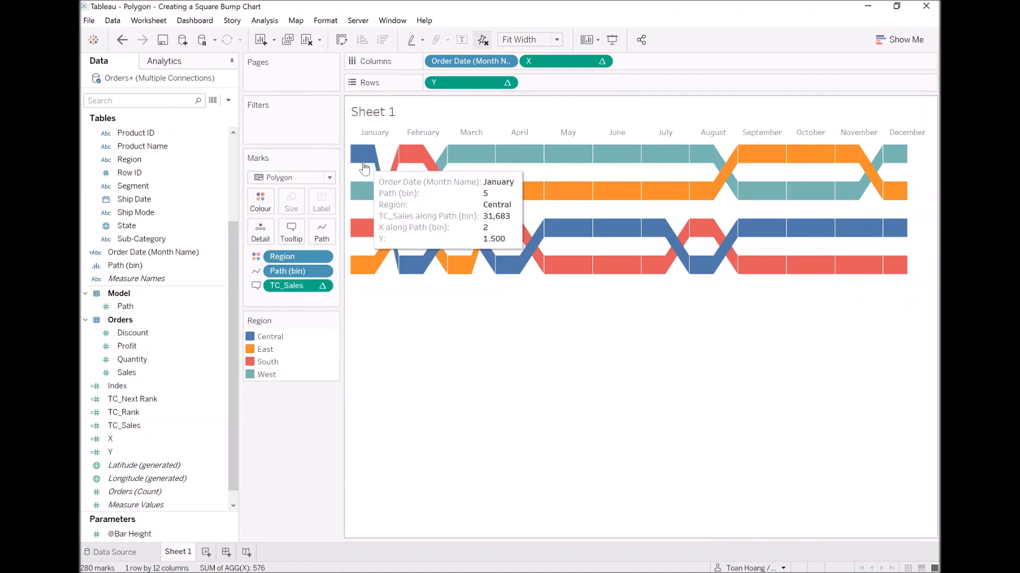
mouse_move(362, 198)
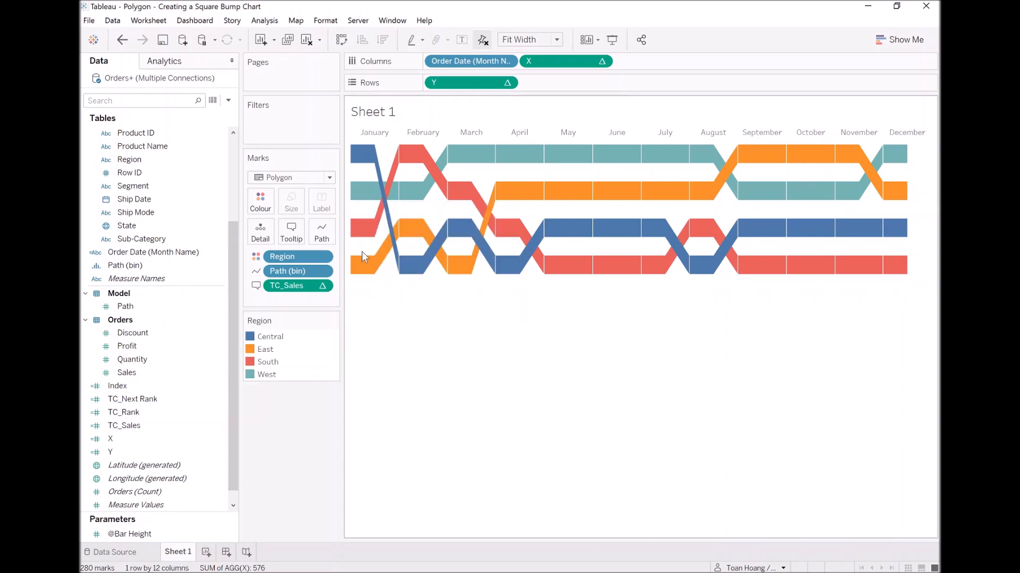
- Edit the tooltip to delete the Y, X and Path (bin) lines
left_click(296, 236)
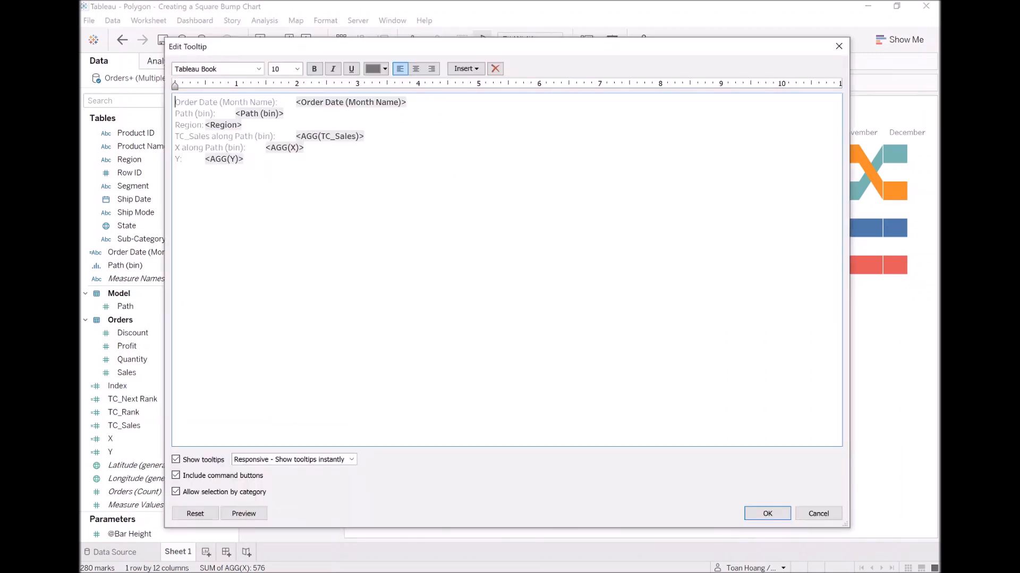
left_click_drag(244, 159, 170, 156)
key("BackSpace")
key("BackSpace")
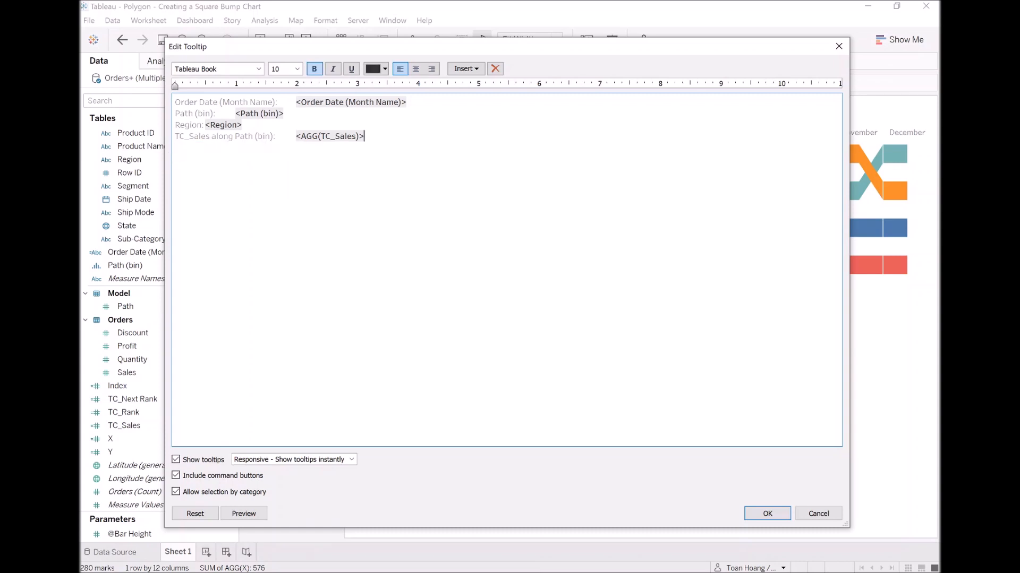
key("shift+Home")
key("BackSpace")
key("BackSpace")
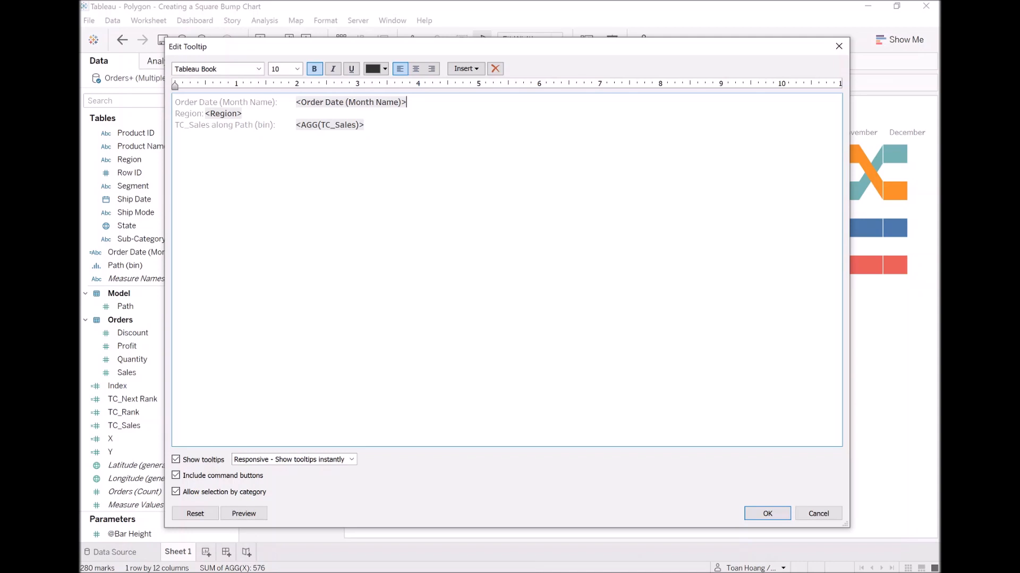
- Shorten the tooltip labels to "Order Date:" and "Sales:", apply the changes, and check the tooltips on several polygons
left_click_drag(276, 102, 222, 102)
key("BackSpace")
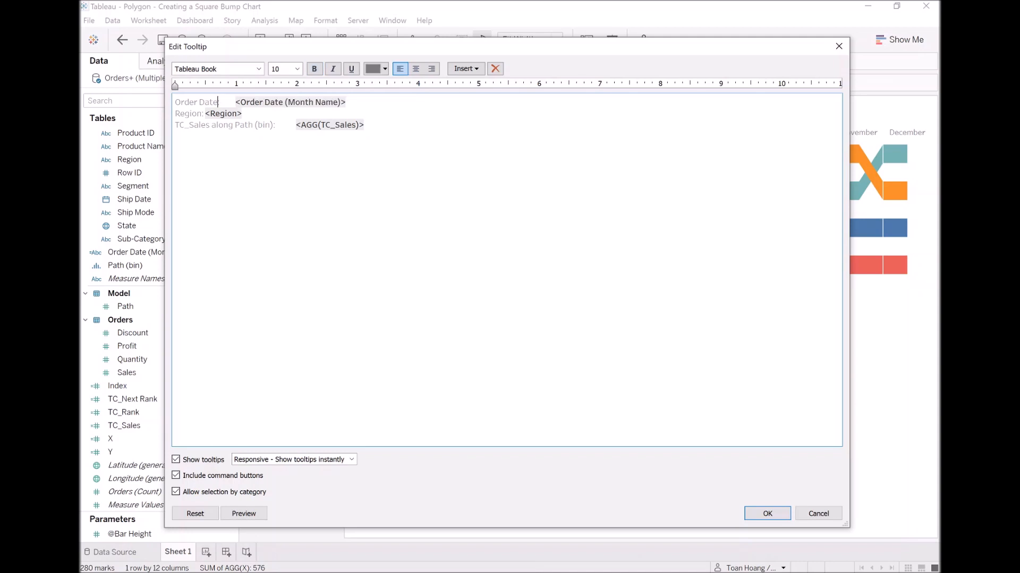
left_click_drag(272, 125, 210, 125)
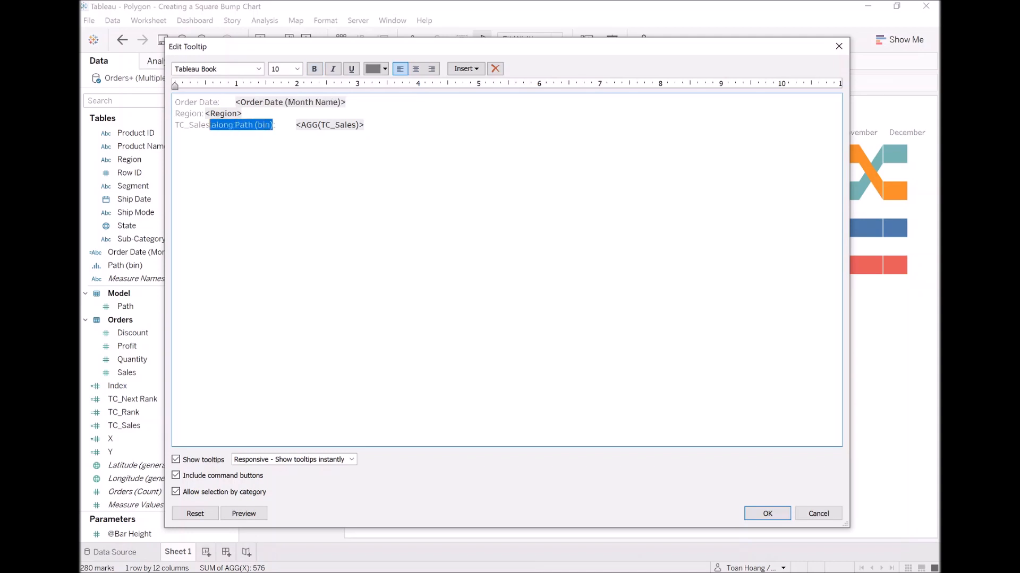
key("BackSpace")
key("BackSpace")
key("BackSpace")
key("BackSpace")
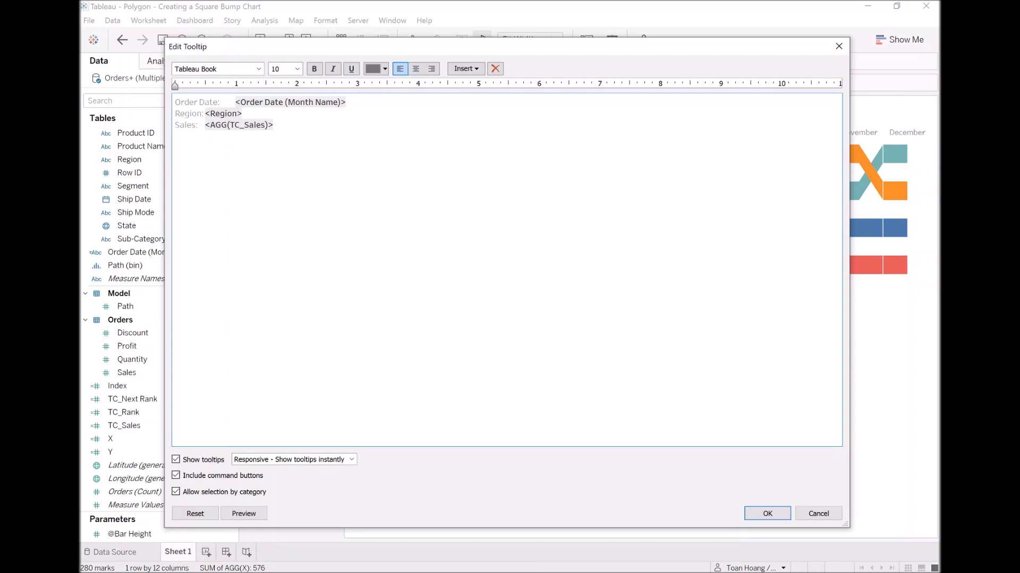
left_click(756, 514)
mouse_move(375, 160)
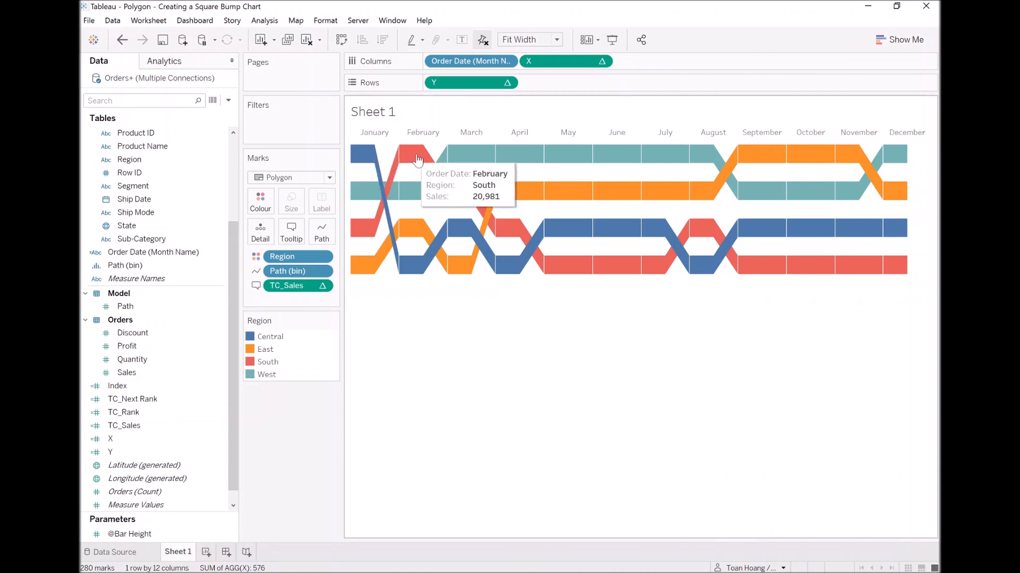
mouse_move(458, 158)
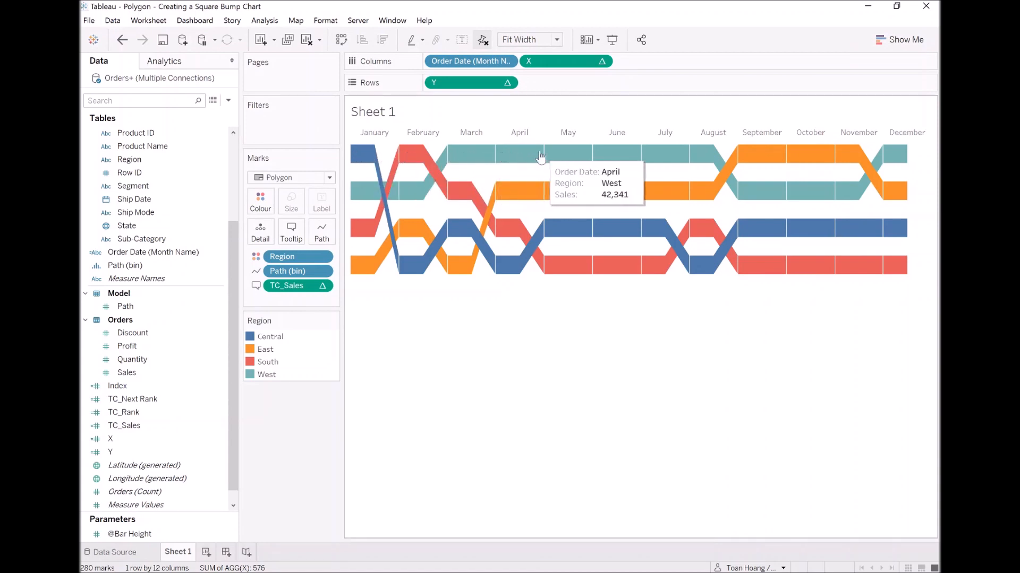
mouse_move(532, 194)
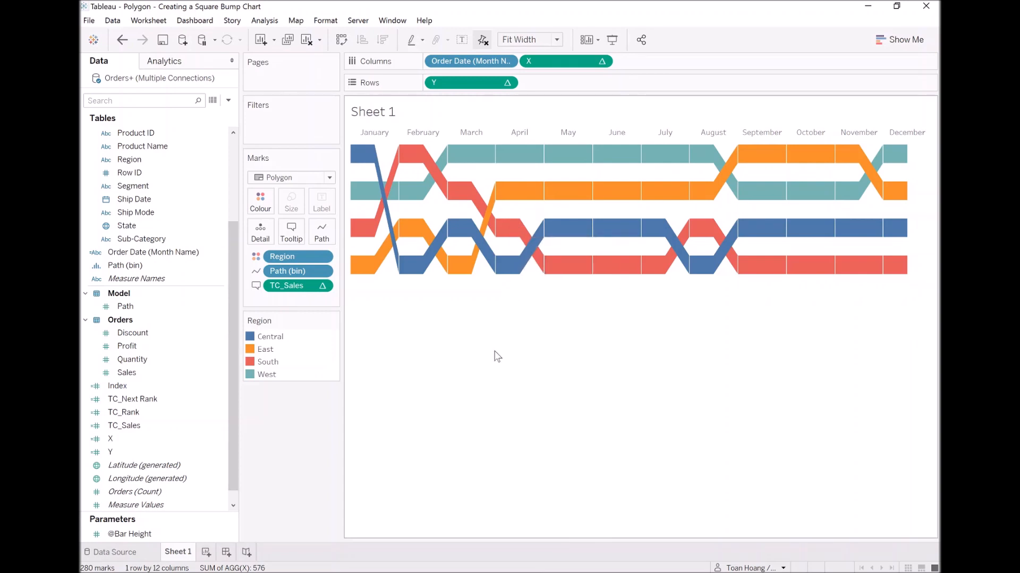
- Rename the worksheet as "Squared Bump Chart"
double_click(182, 554)
type("Squared Bump Chart")
key("Return")
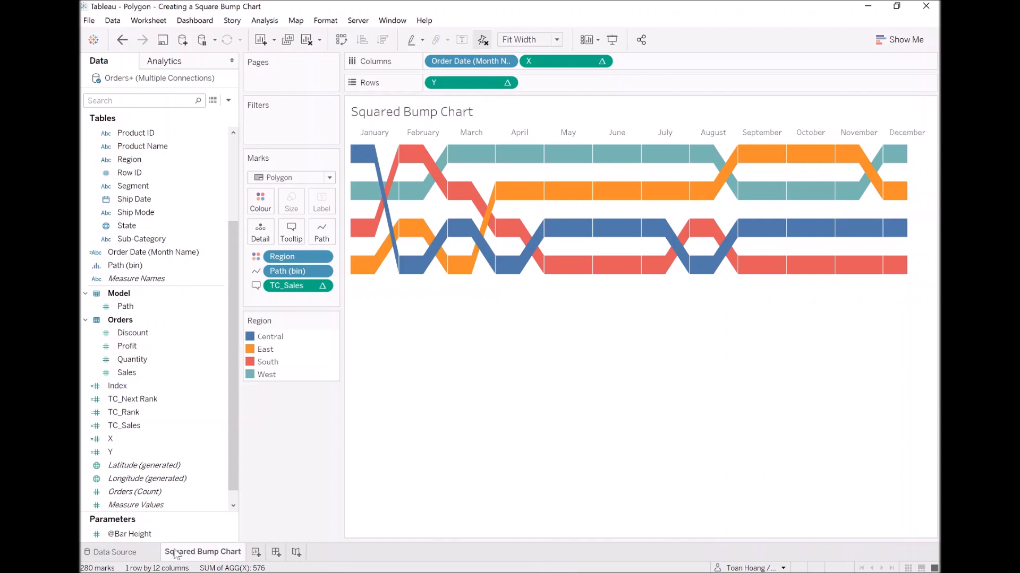
- Review the workbook's animation settings, including duration and style, and close them
left_click(354, 23)
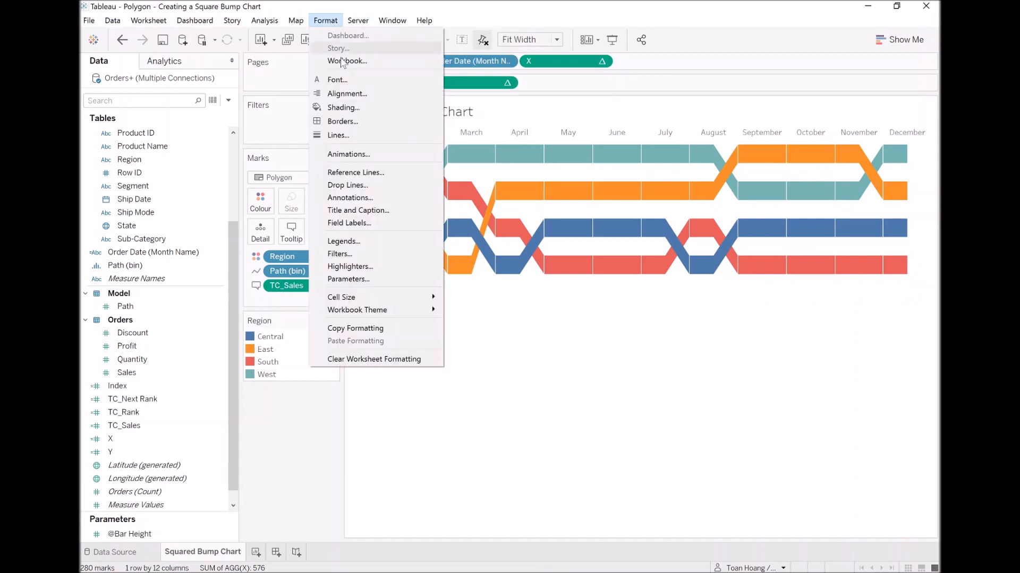
left_click(359, 155)
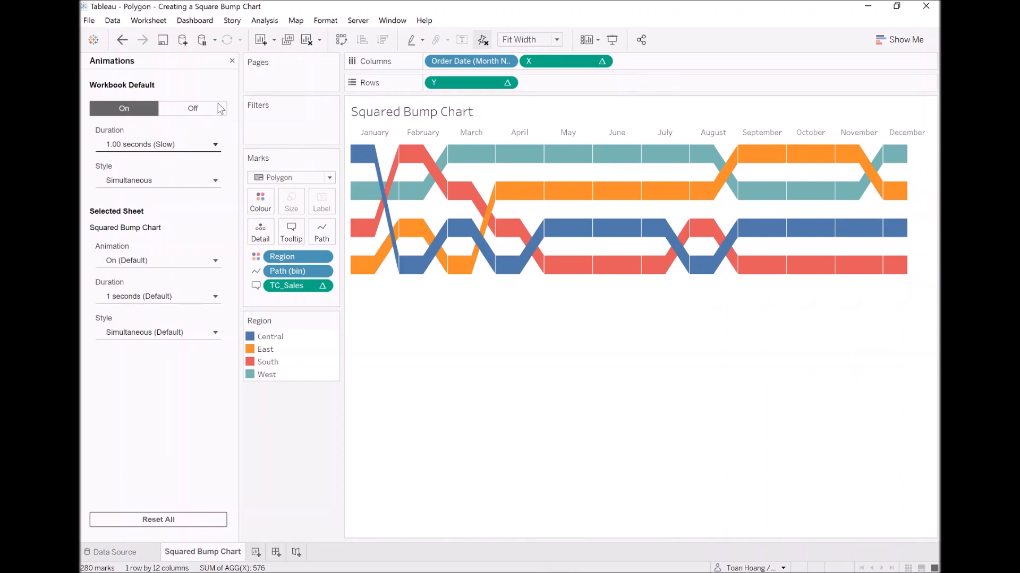
left_click(232, 60)
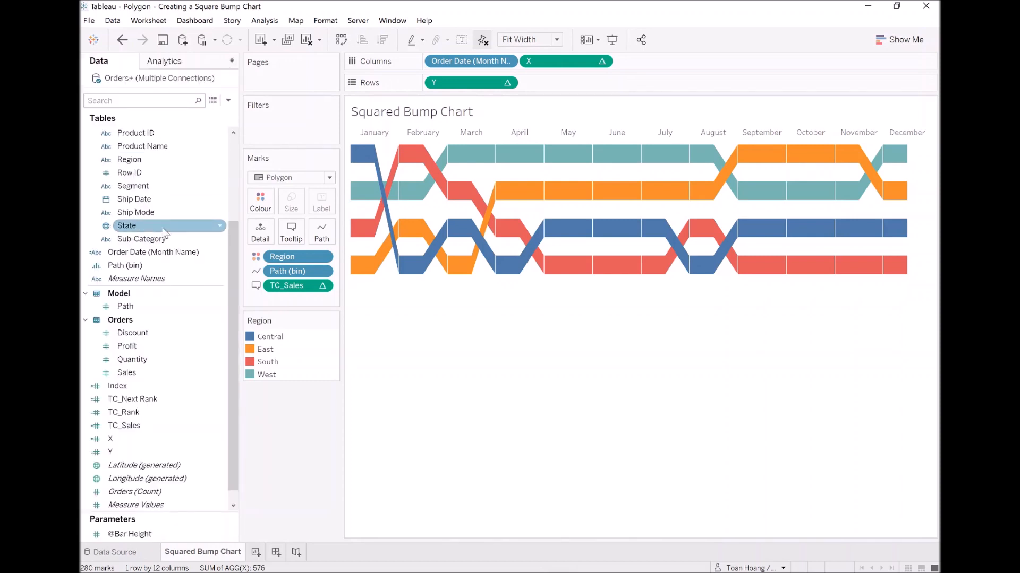
- Filter the view by the year of Order Date, keeping only 2020
scroll(164, 233, "up", 3)
left_click_drag(156, 212, 269, 138)
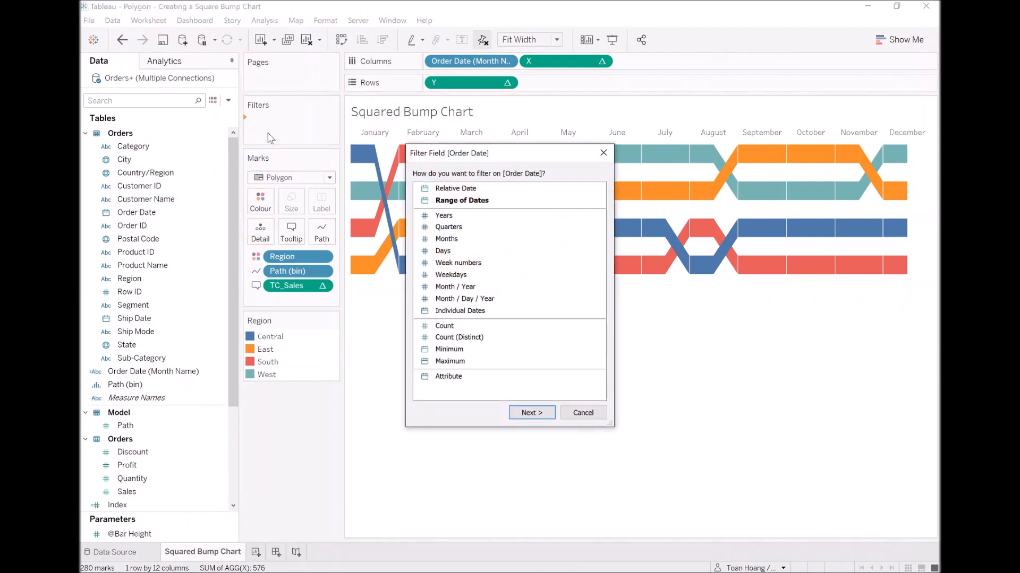
double_click(446, 218)
left_click(396, 224)
left_click(621, 457)
left_click(517, 458)
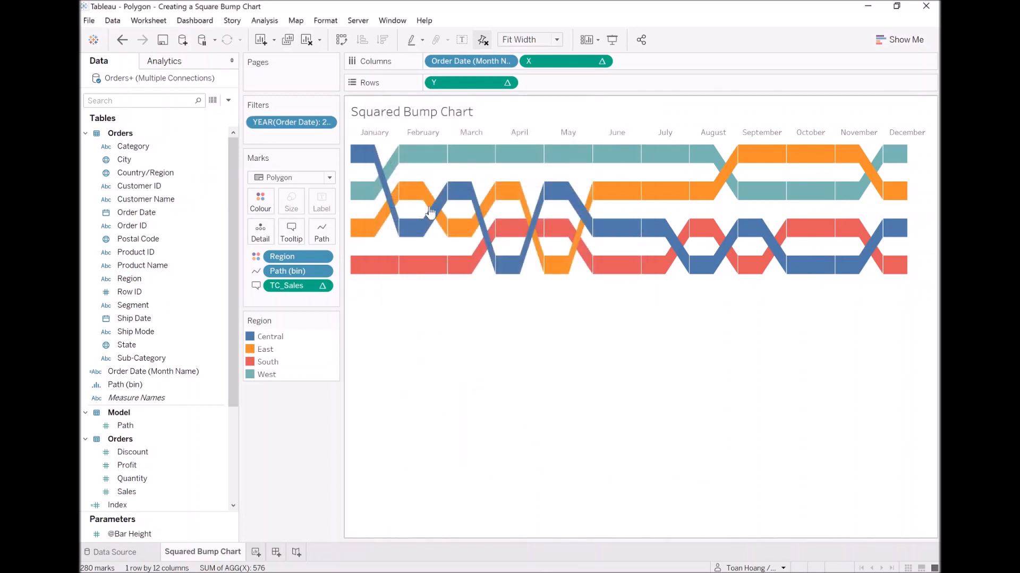
- Show the Order Date year filter beside the chart as a single-value list
right_click(300, 125)
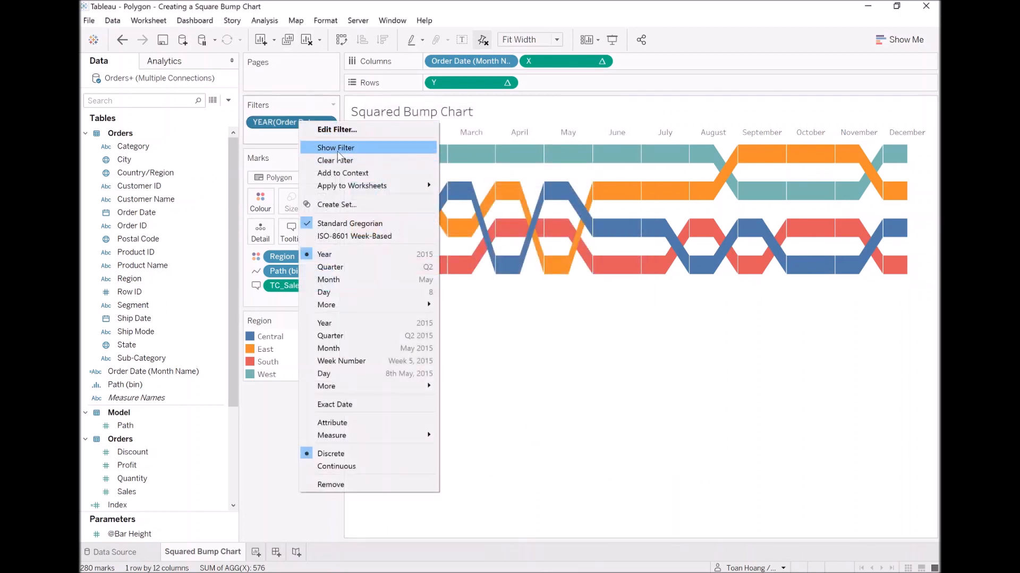
left_click(341, 148)
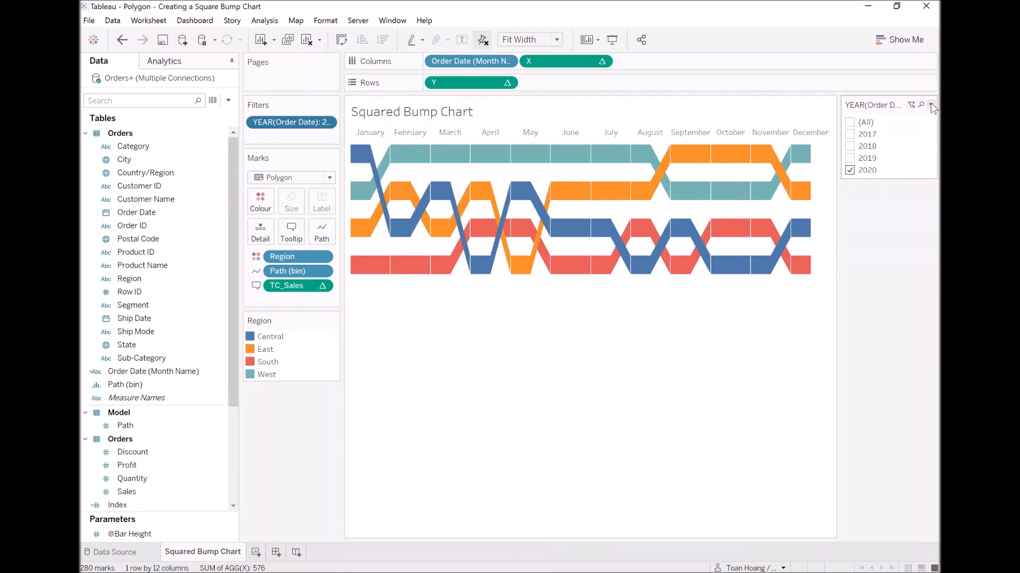
left_click(930, 104)
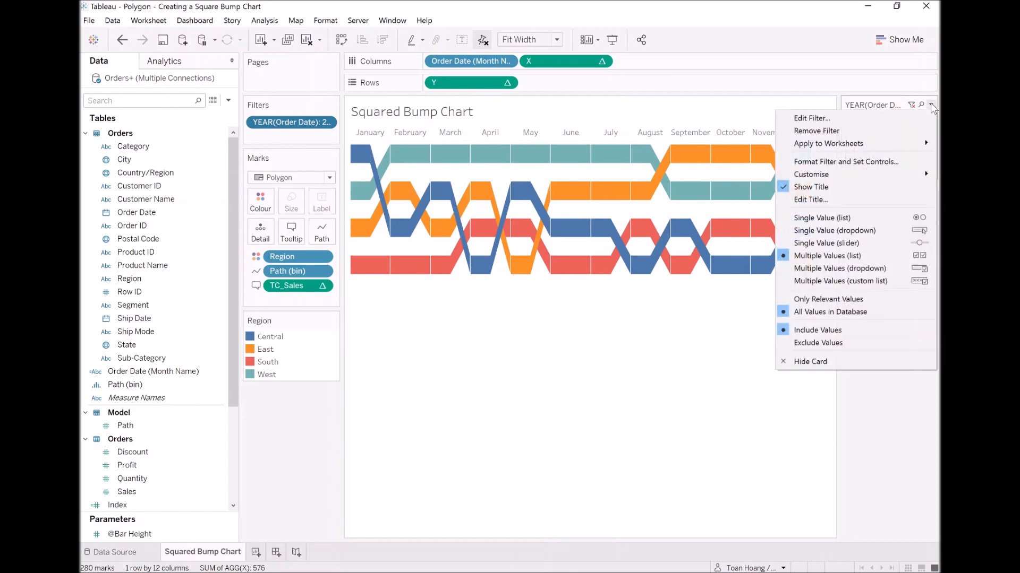
left_click(853, 218)
- Switch the year filter between 2017, 2018, 2019 and 2020 to watch the rankings change, ending on 2019
left_click(850, 158)
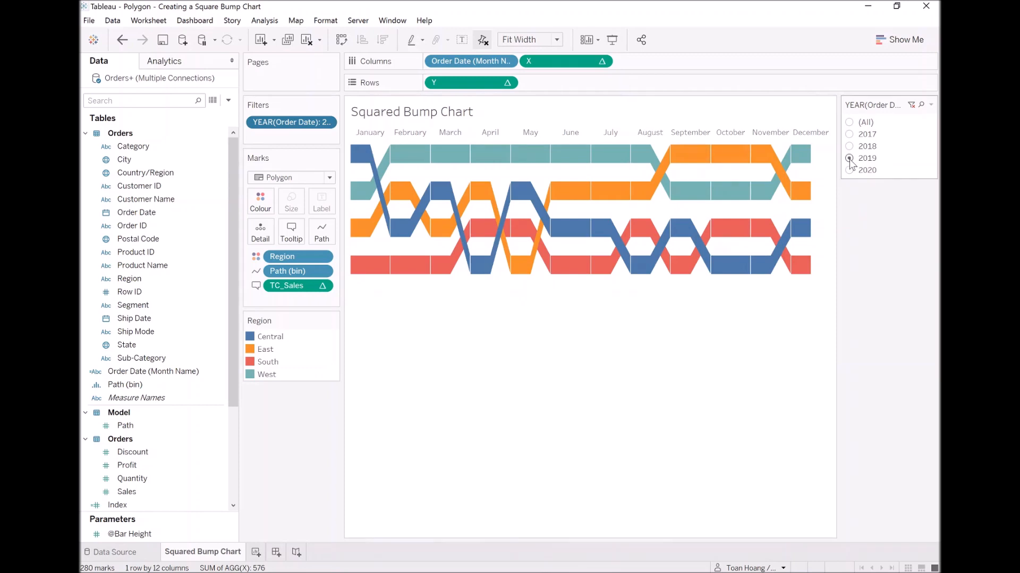
left_click(849, 147)
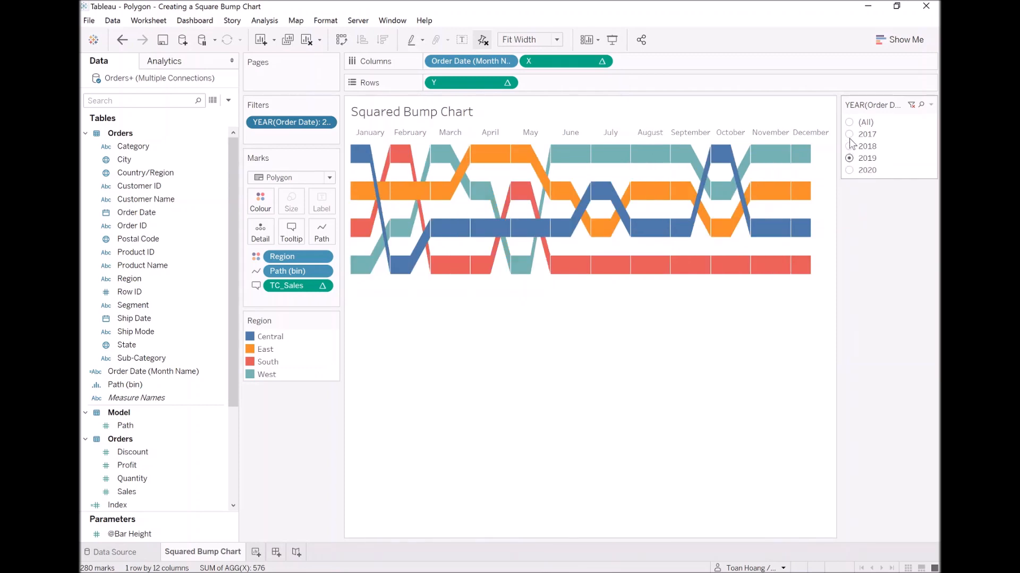
left_click(850, 135)
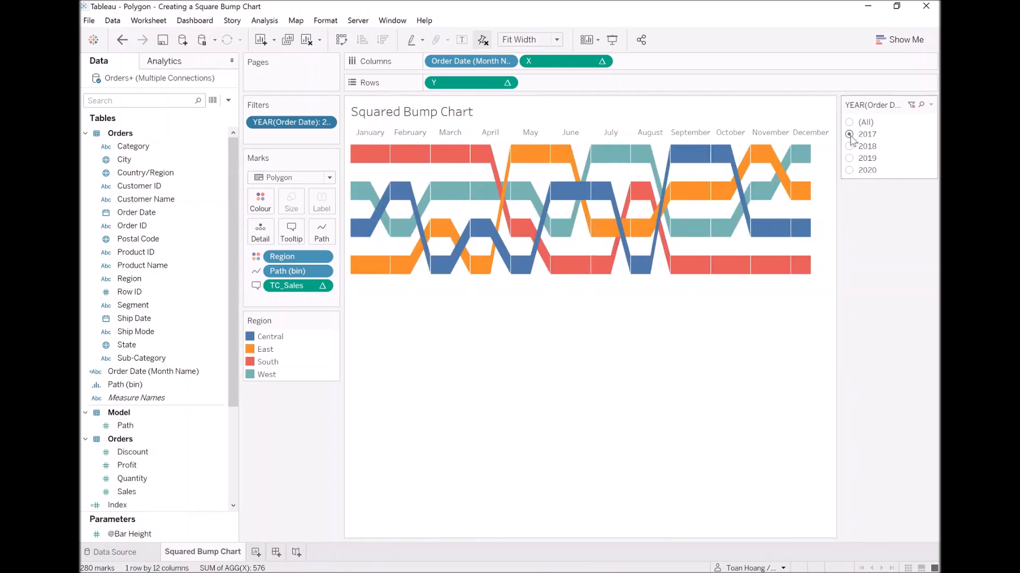
left_click(850, 159)
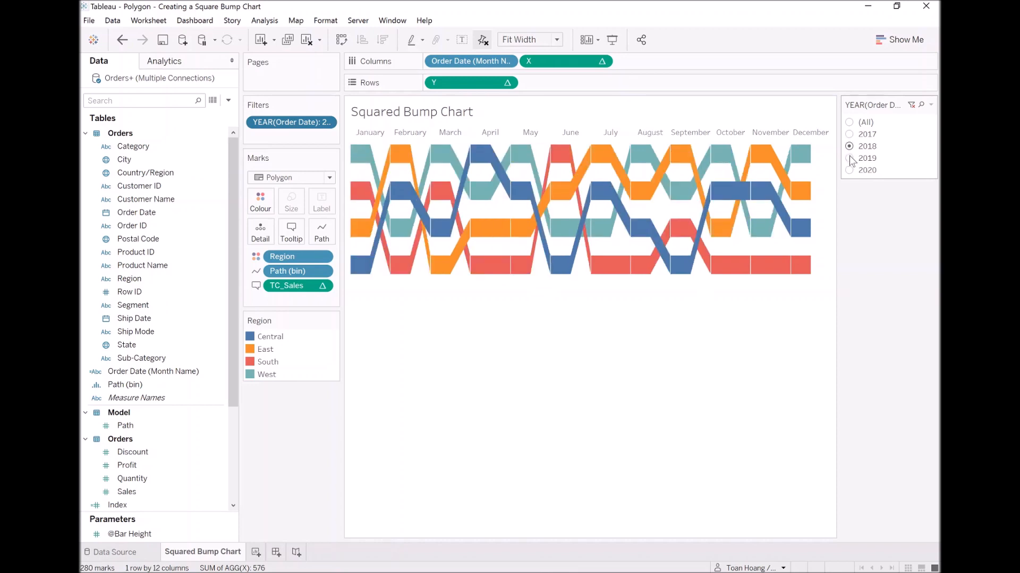
left_click(850, 171)
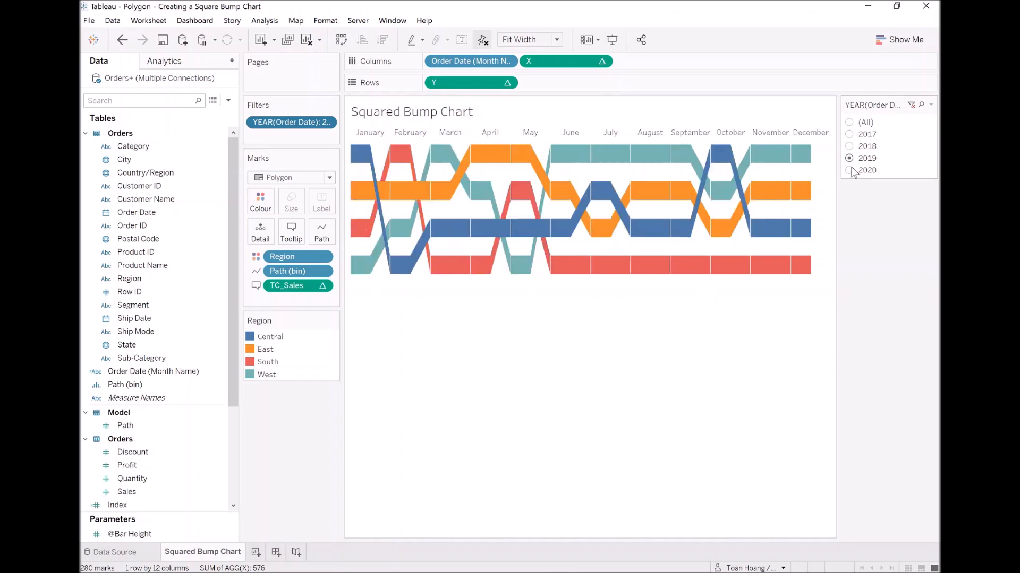
left_click(850, 159)
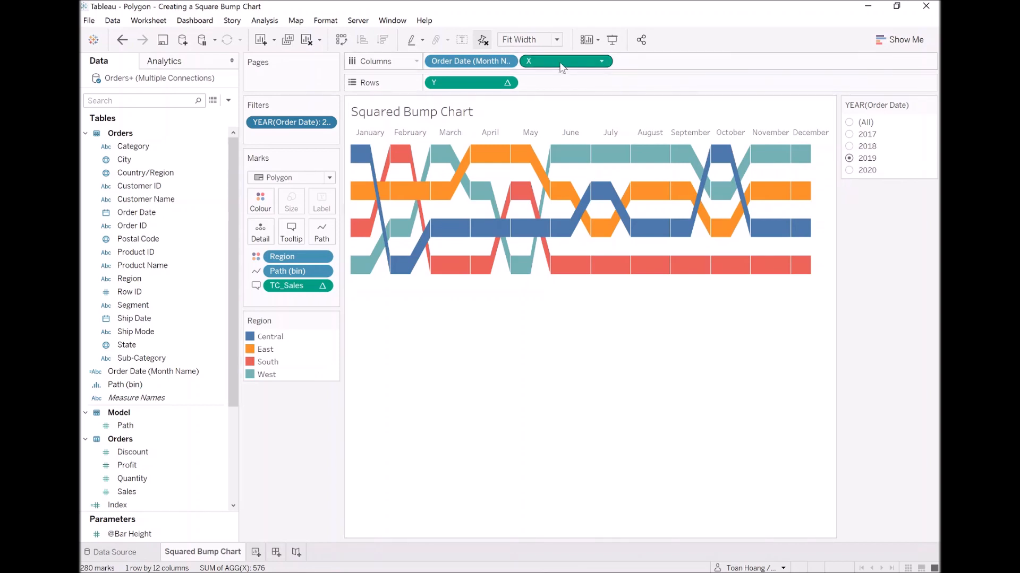
- Duplicate the X field on Columns and display the second X's marks as lines without markers
left_click_drag(561, 66, 639, 63)
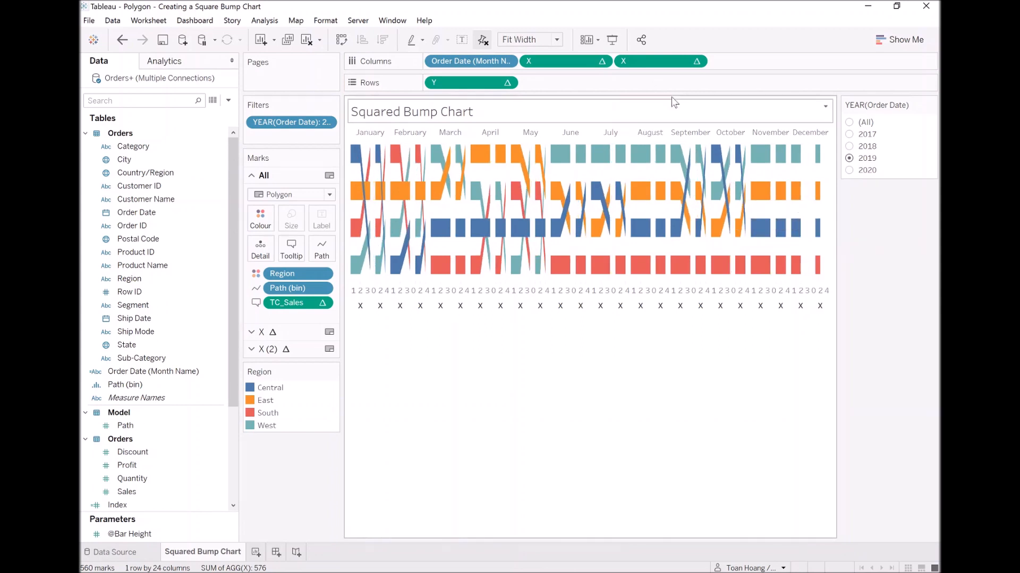
left_click(297, 347)
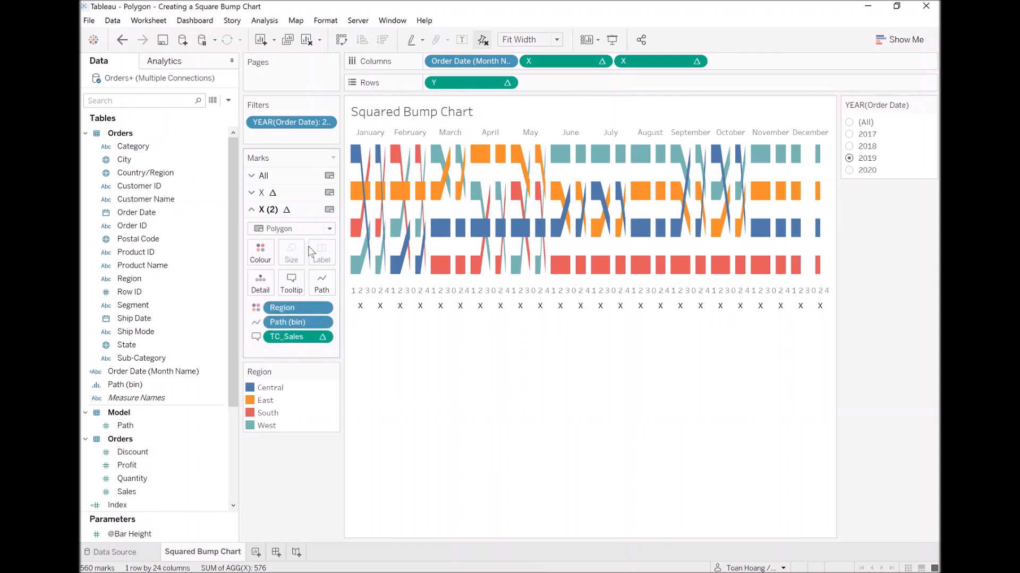
left_click(305, 233)
left_click(293, 269)
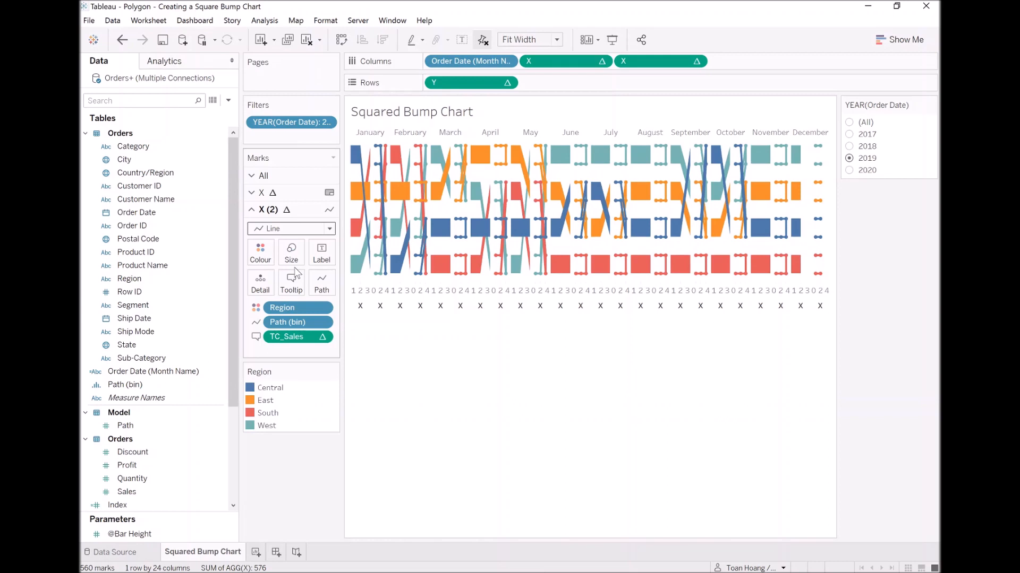
left_click(261, 256)
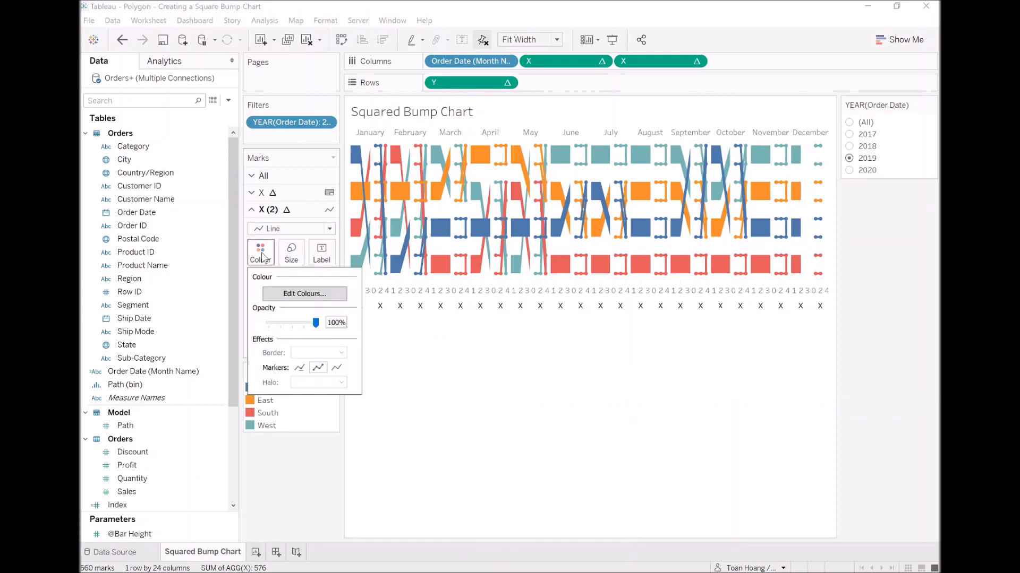
left_click(300, 368)
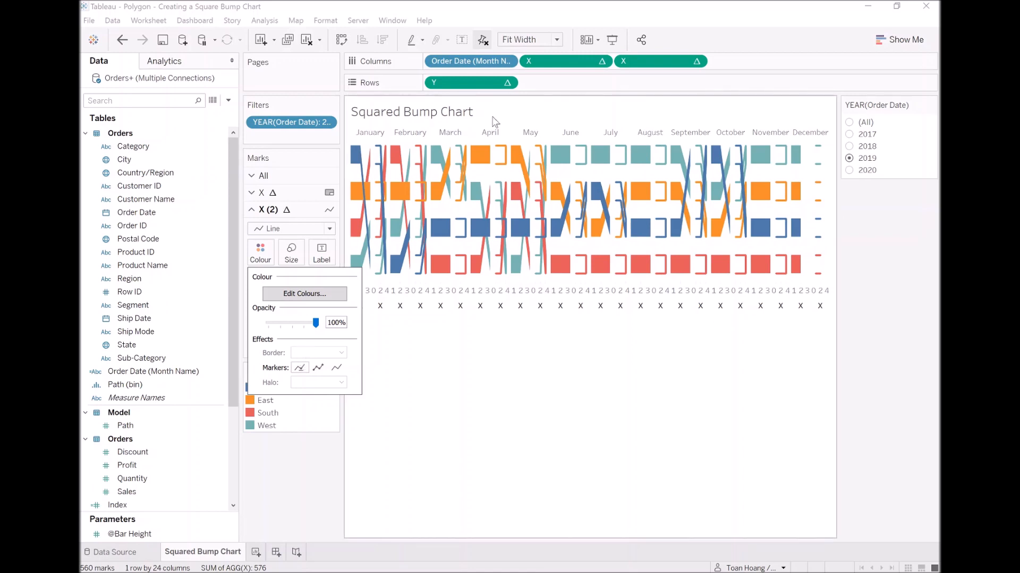
- Combine the two X fields into a dual axis and synchronise the axes
right_click(644, 64)
left_click(686, 219)
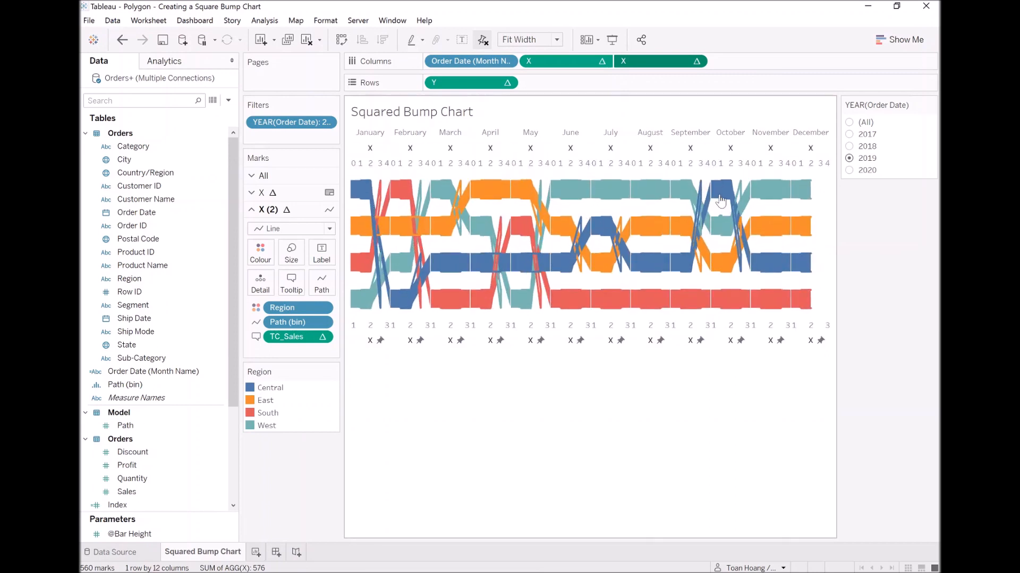
right_click(612, 332)
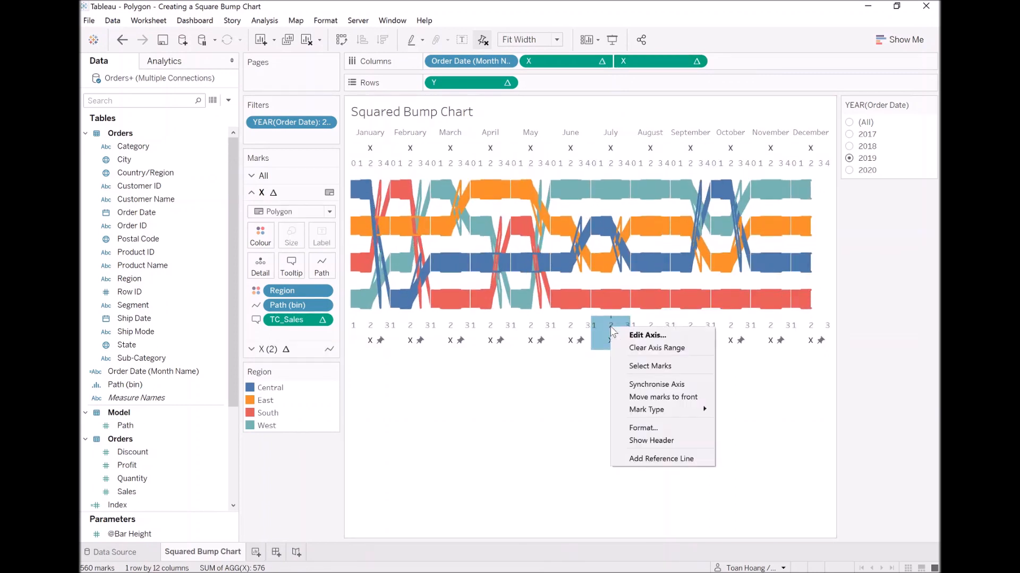
left_click(666, 386)
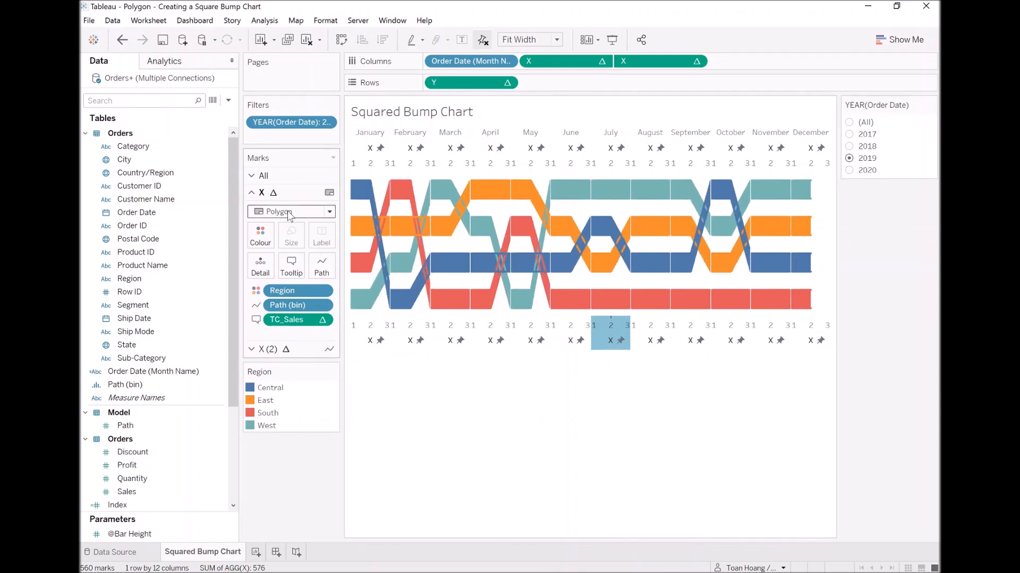
- Set the colour opacity of the first X's polygon marks to 80%
left_click(260, 236)
left_click(315, 306)
type("80")
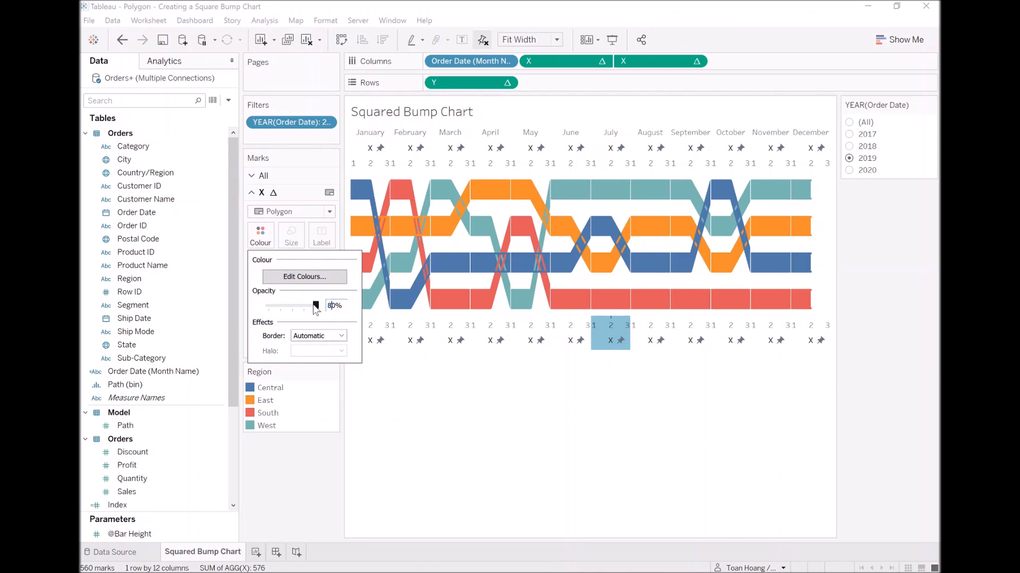
key("Return")
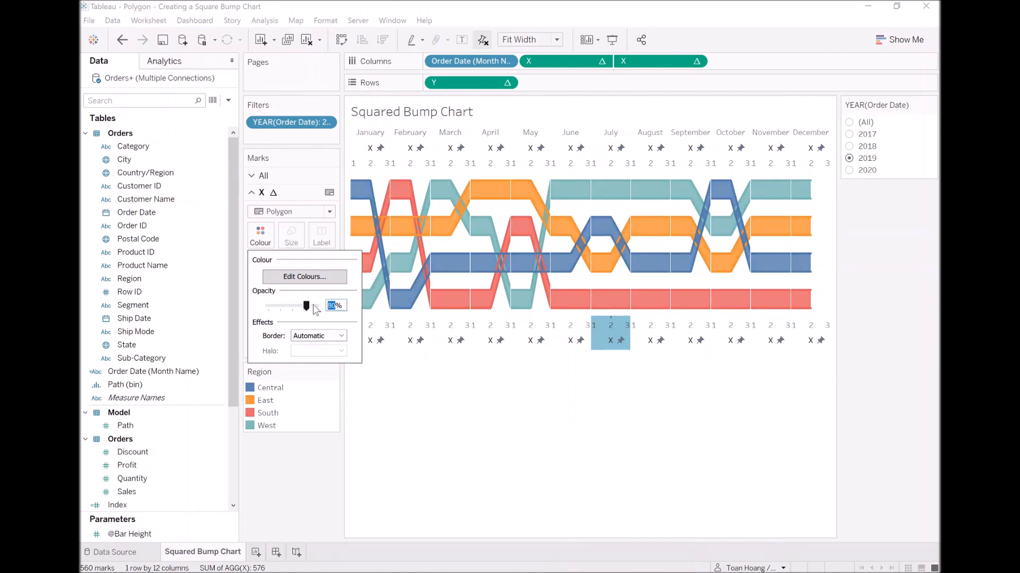
- Hide the headers of both X axes, above and below the chart
left_click(533, 328)
right_click(534, 328)
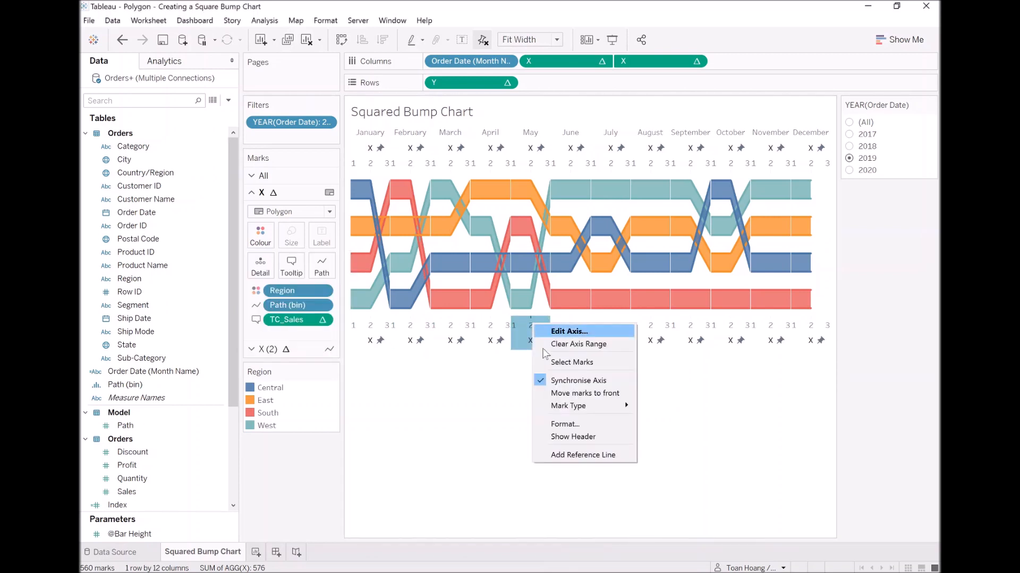
left_click(577, 440)
right_click(533, 326)
left_click(578, 438)
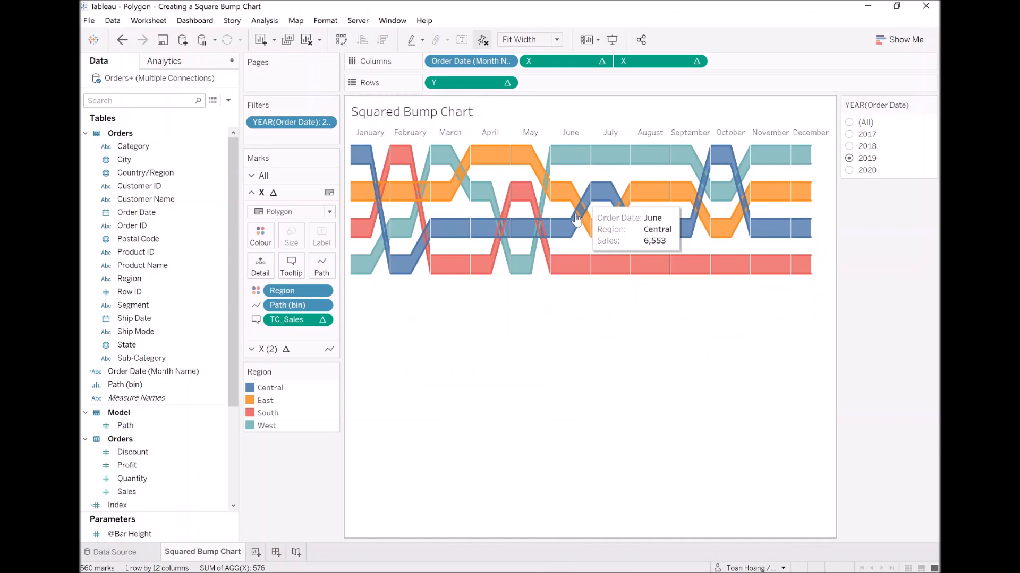
- Move the year filter card below the Region legend and switch it through 2020, 2019, 2018 and 2017, ending on 2018
left_click_drag(910, 106, 300, 428)
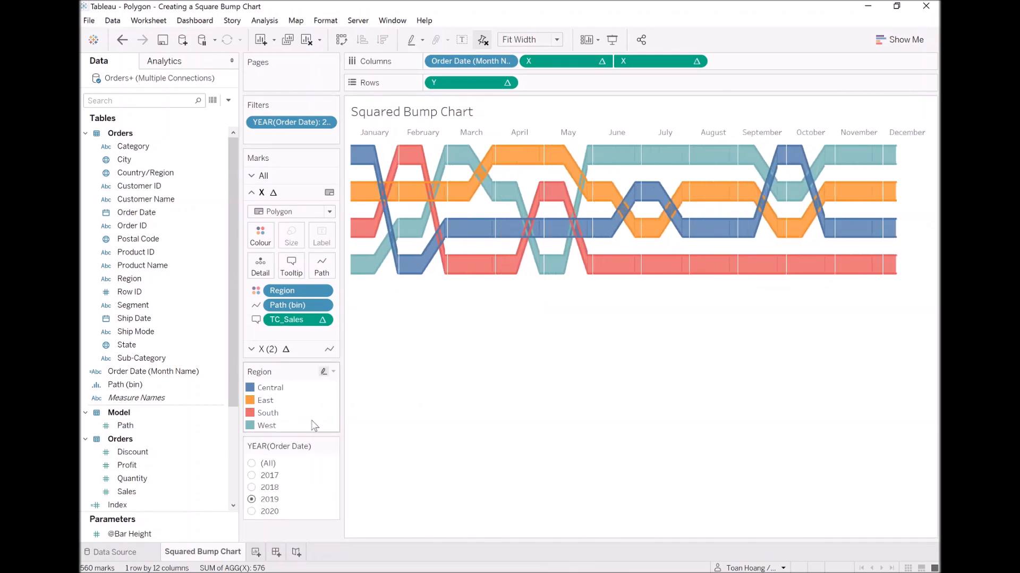
left_click(252, 513)
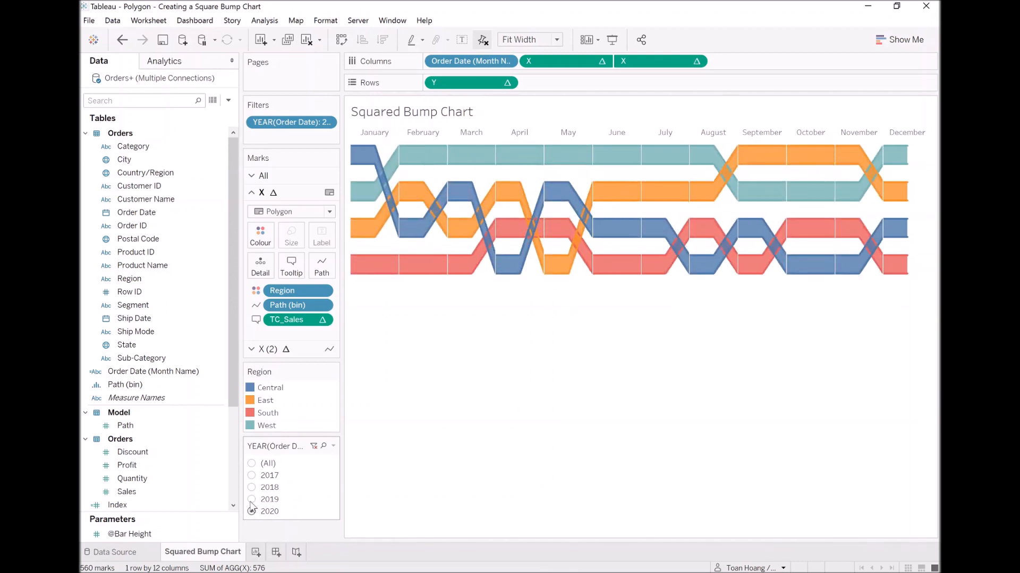
left_click(252, 500)
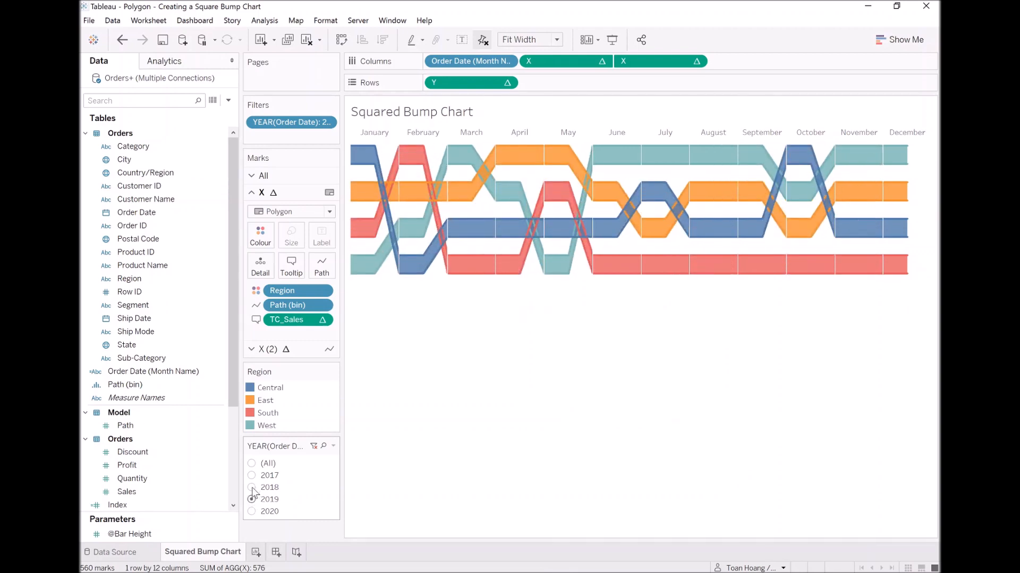
left_click(252, 488)
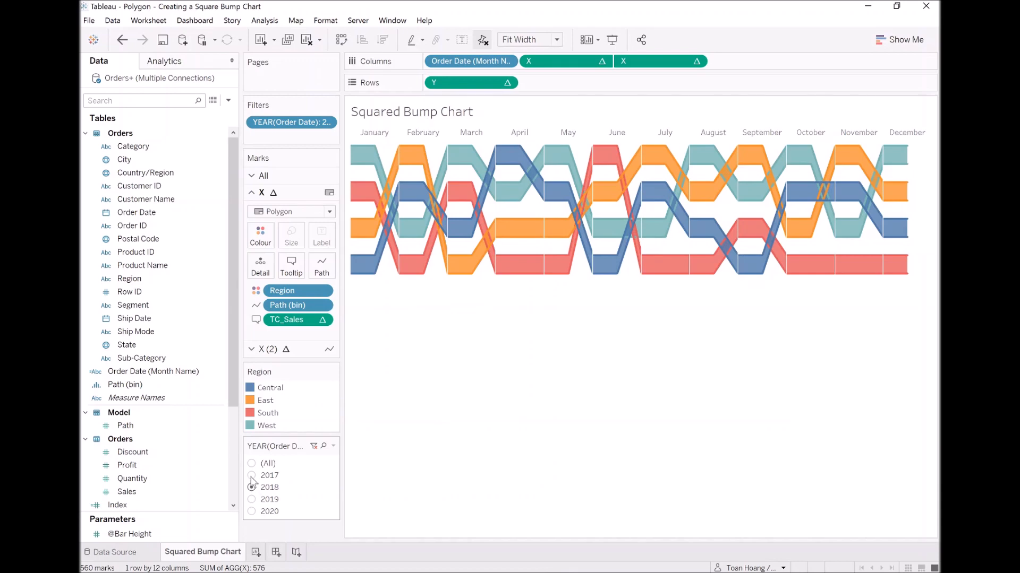
left_click(251, 477)
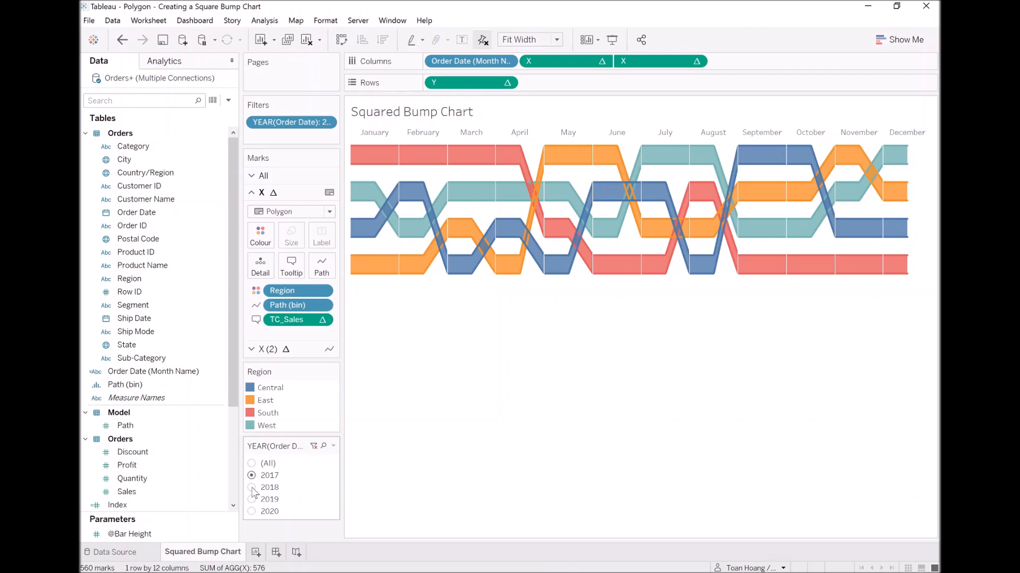
left_click(252, 488)
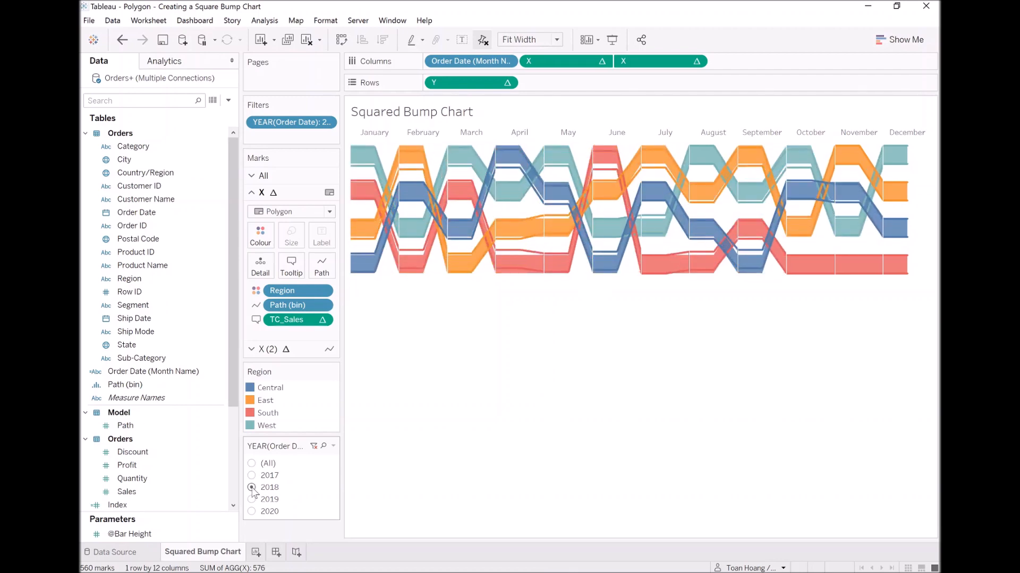